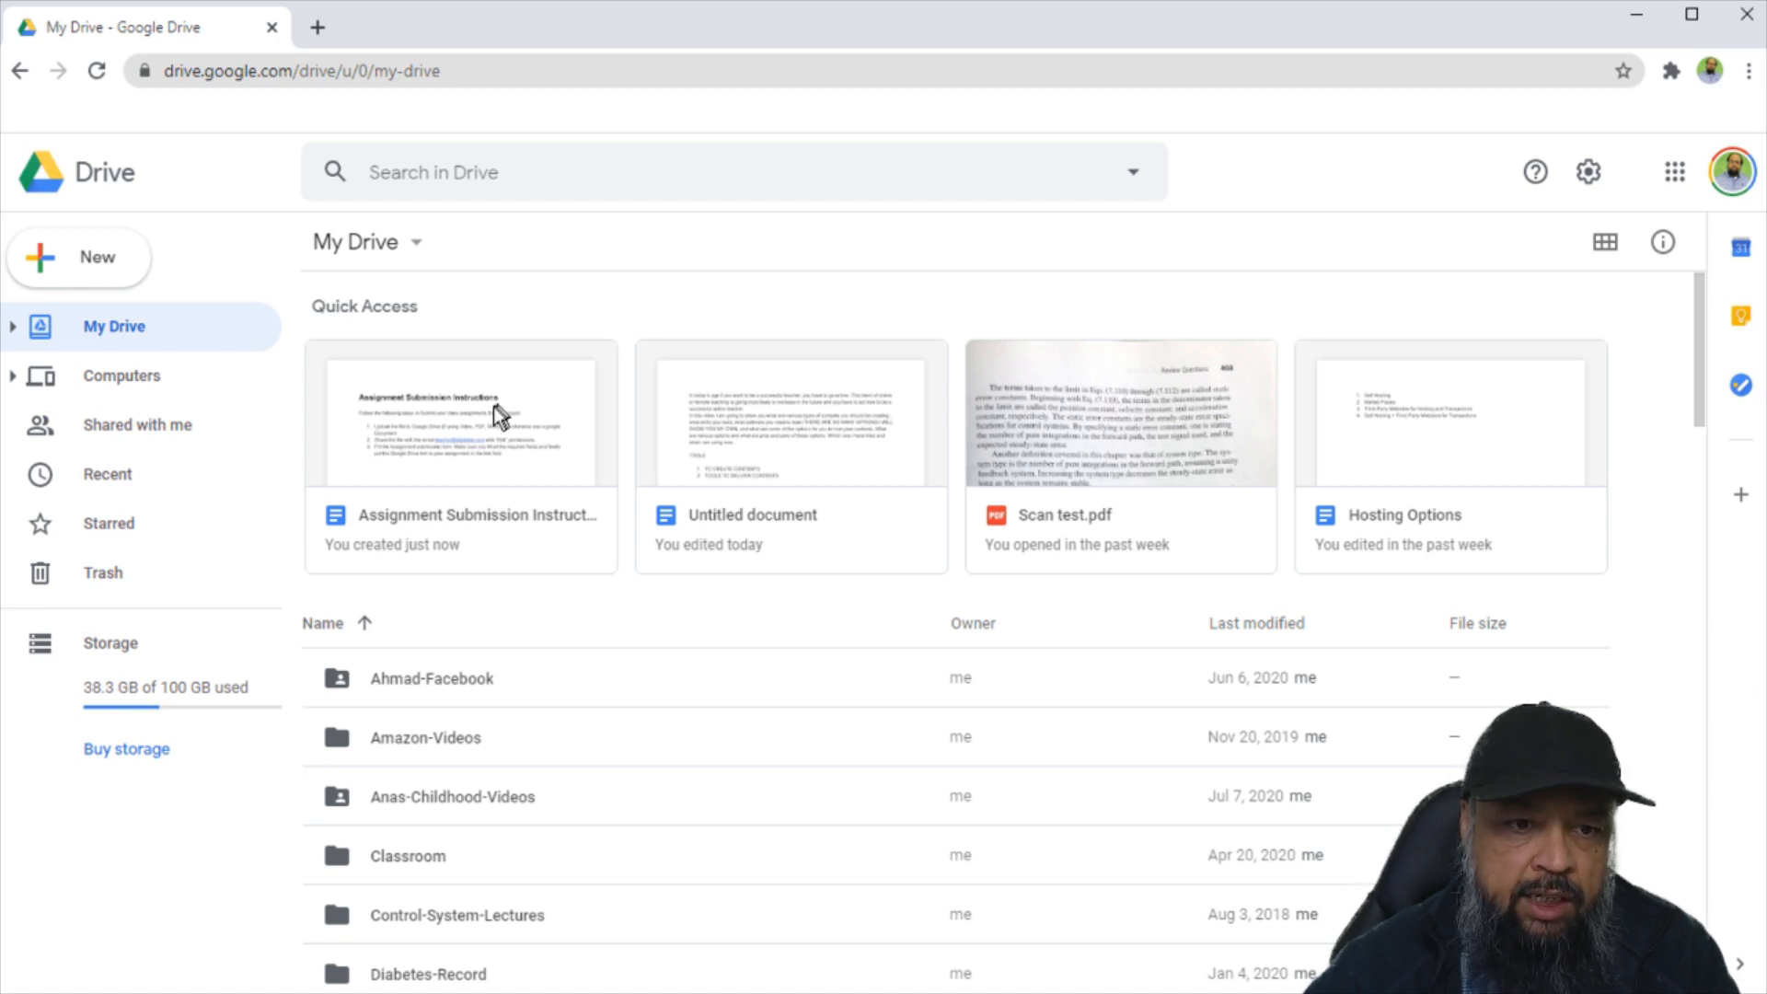
Open the Assignment Submission Instructions document from Quick Access in My Drive.
{"action": "left_click", "coordinate": [516, 455]}
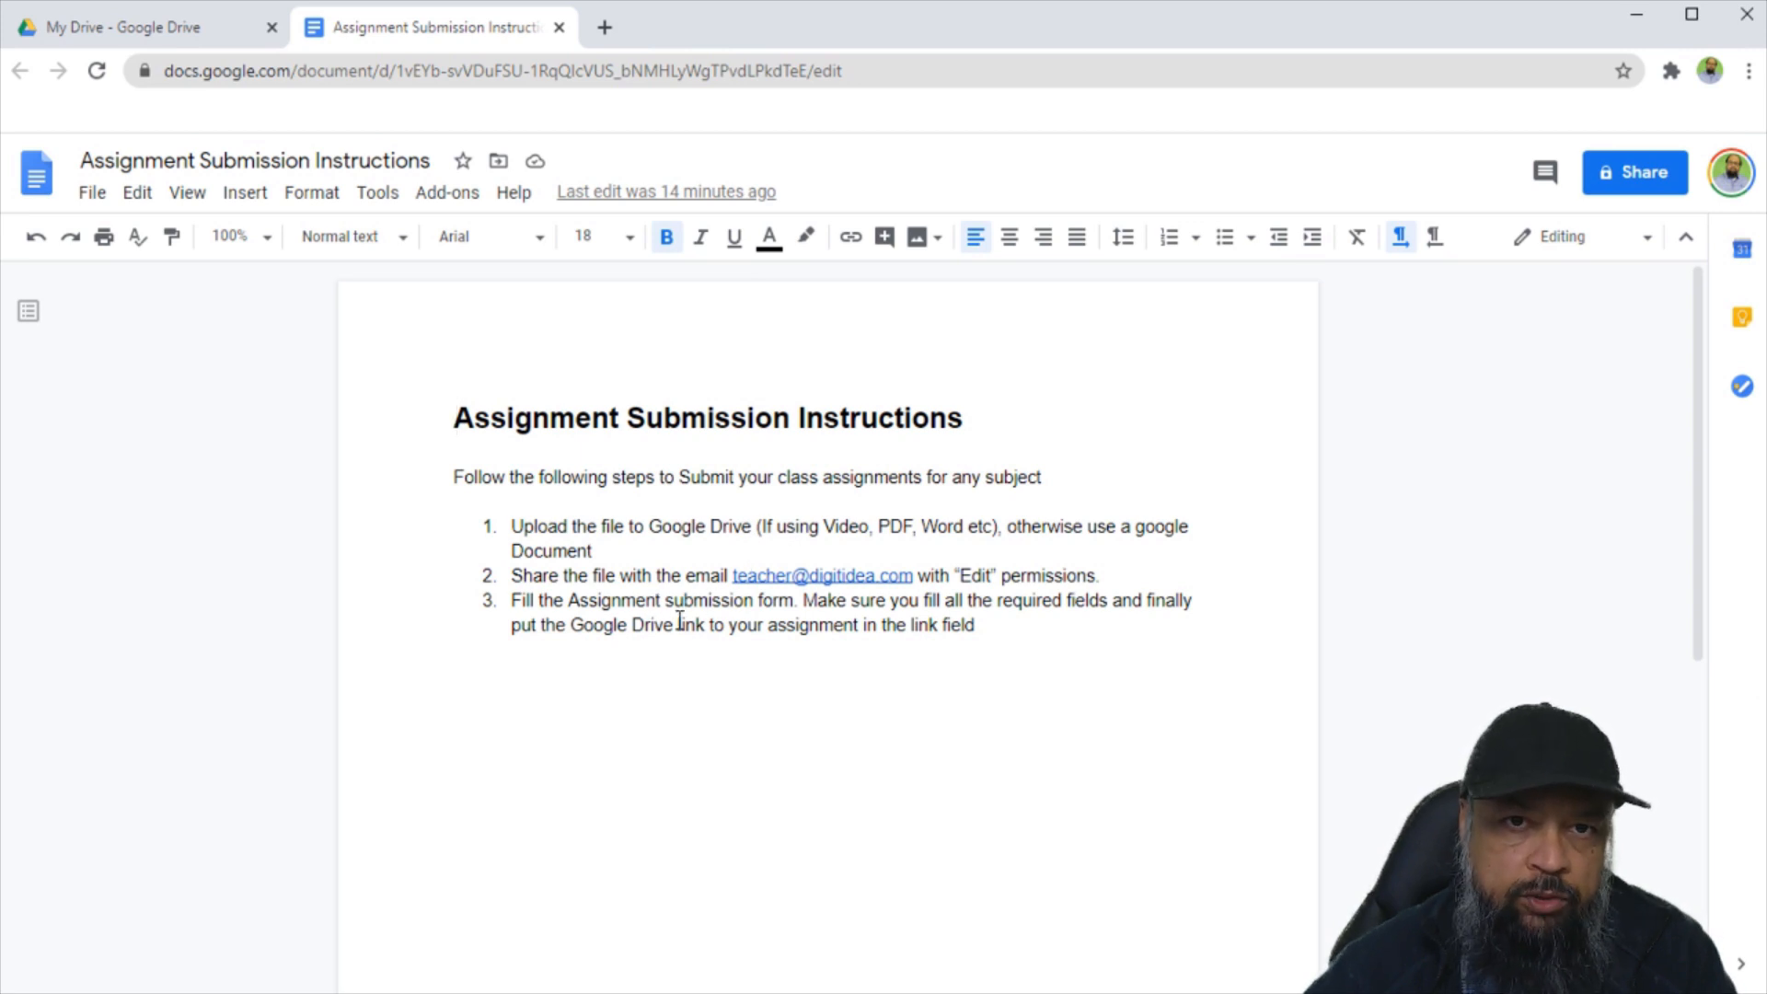
Close the instructions document with Ctrl+W to return to My Drive.
{"action": "key", "text": "ctrl+w"}
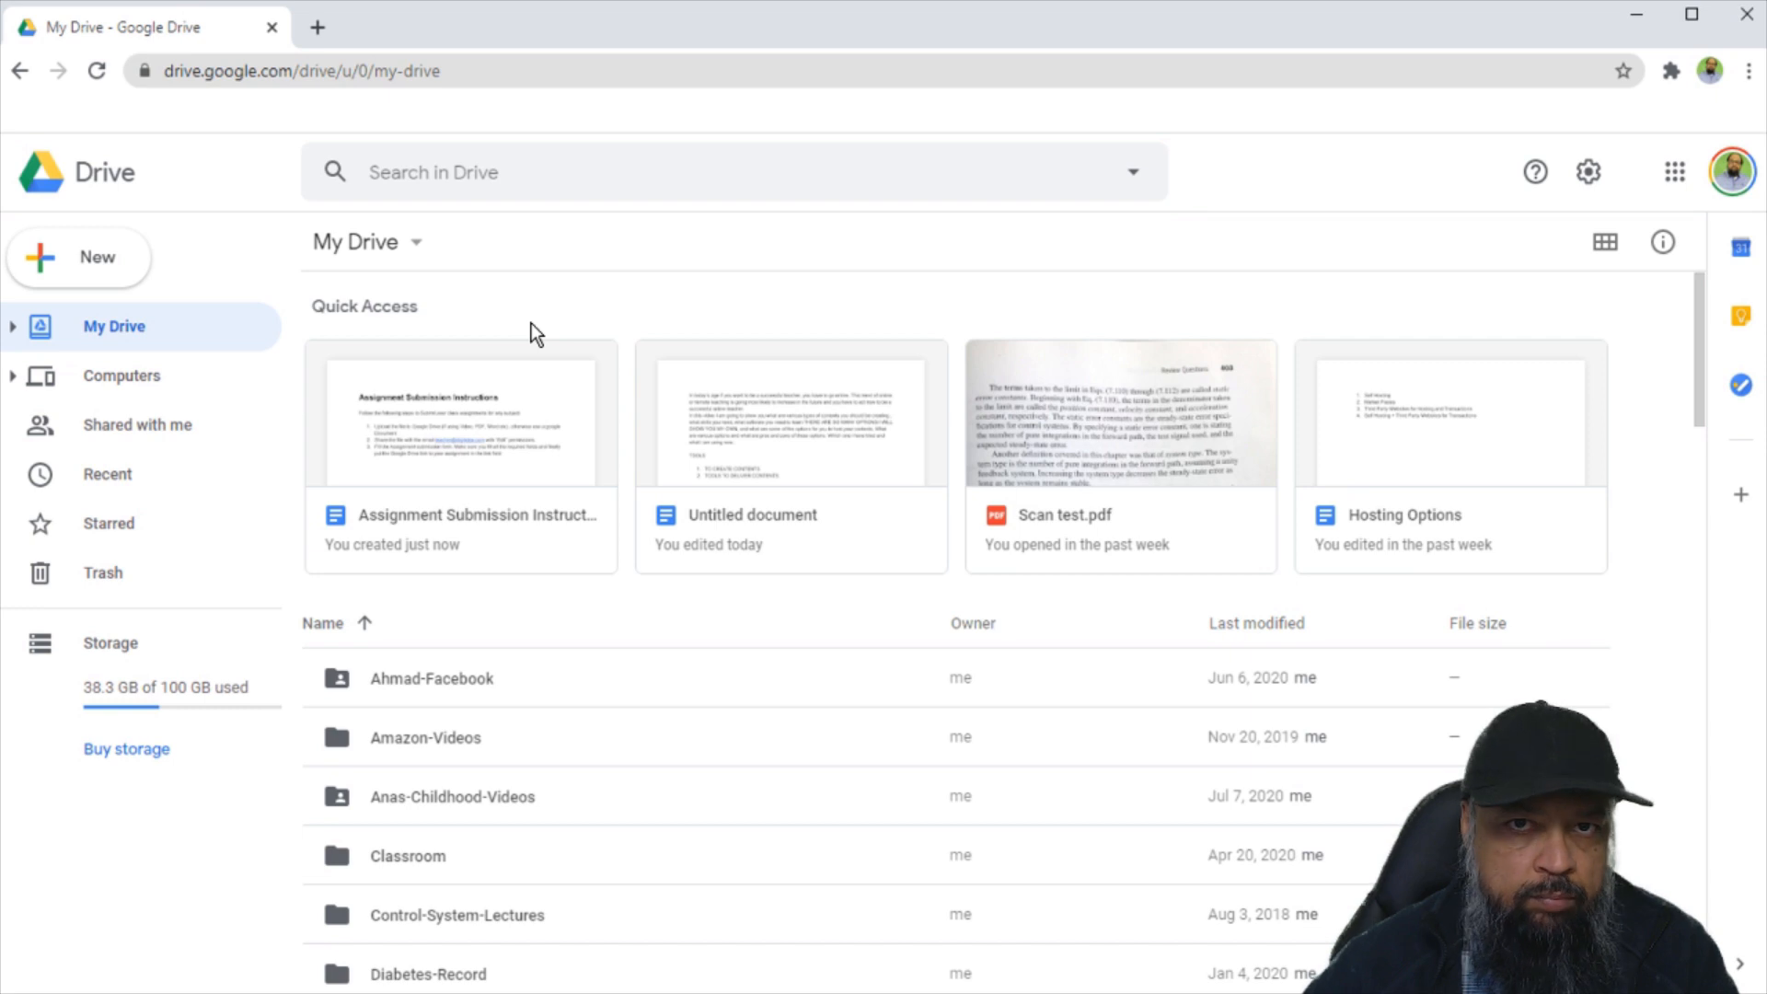
Create a new Google Form from Drive's New > More menu and begin its description.
{"action": "left_click", "coordinate": [87, 278]}
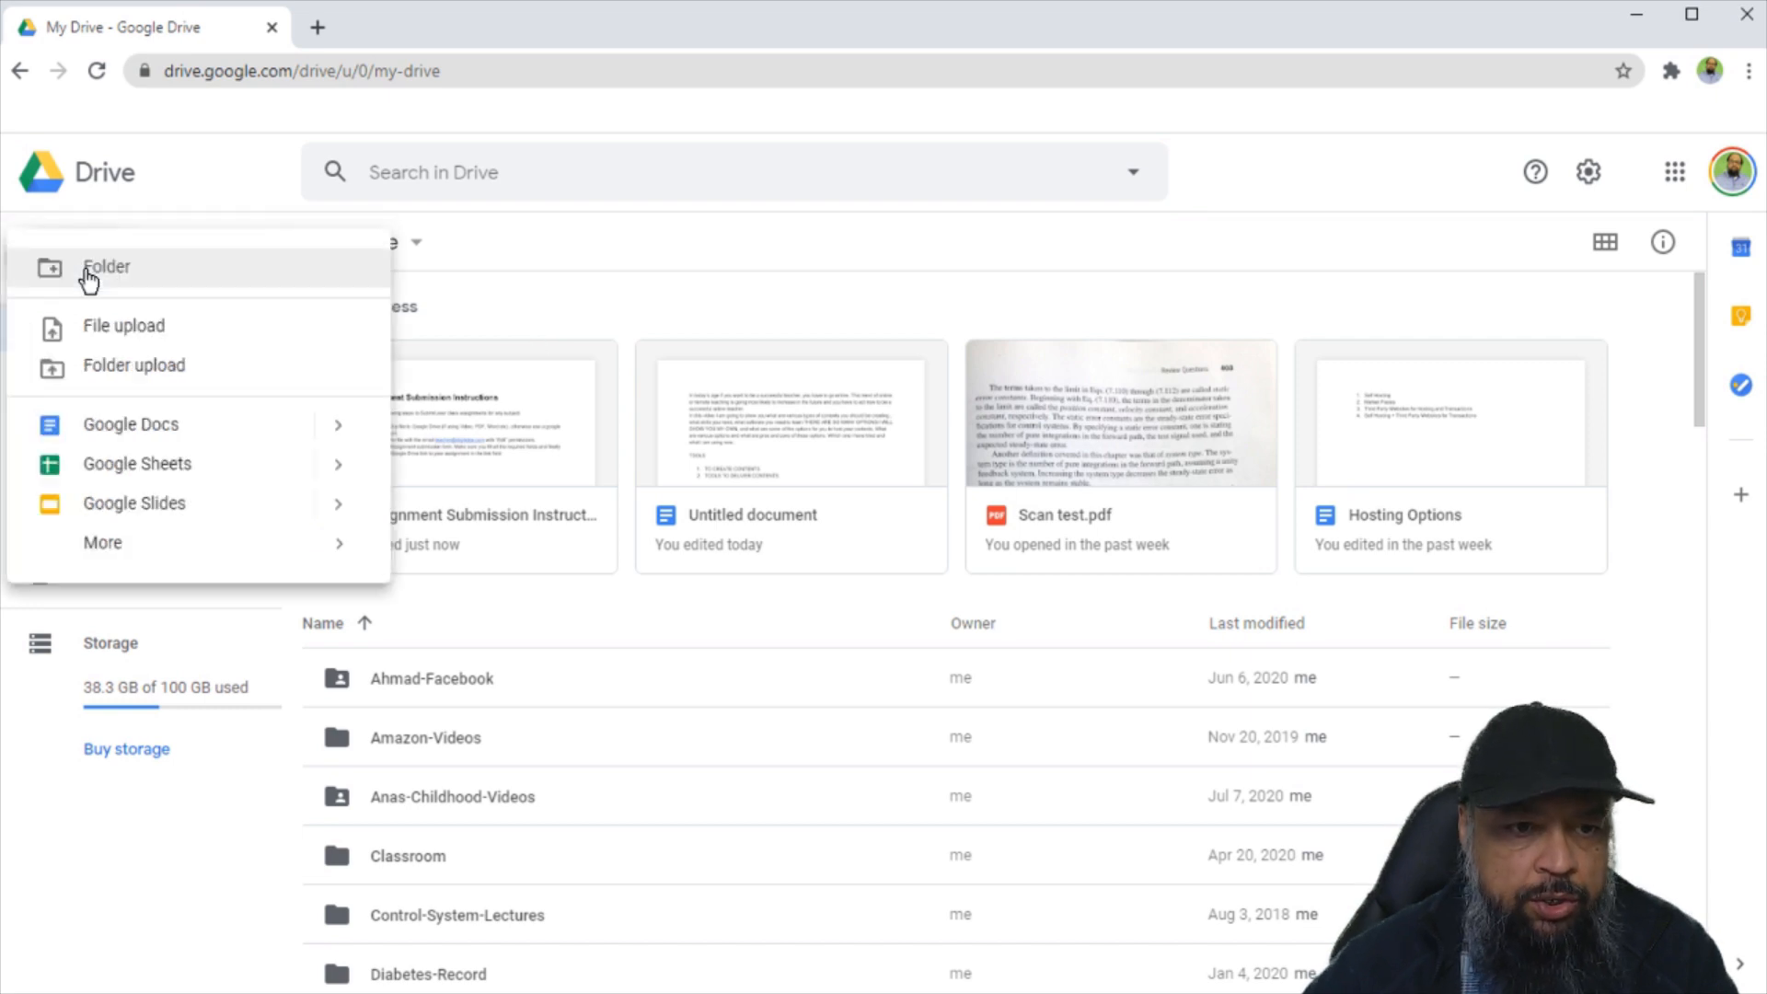
{"action": "mouse_move", "coordinate": [118, 550]}
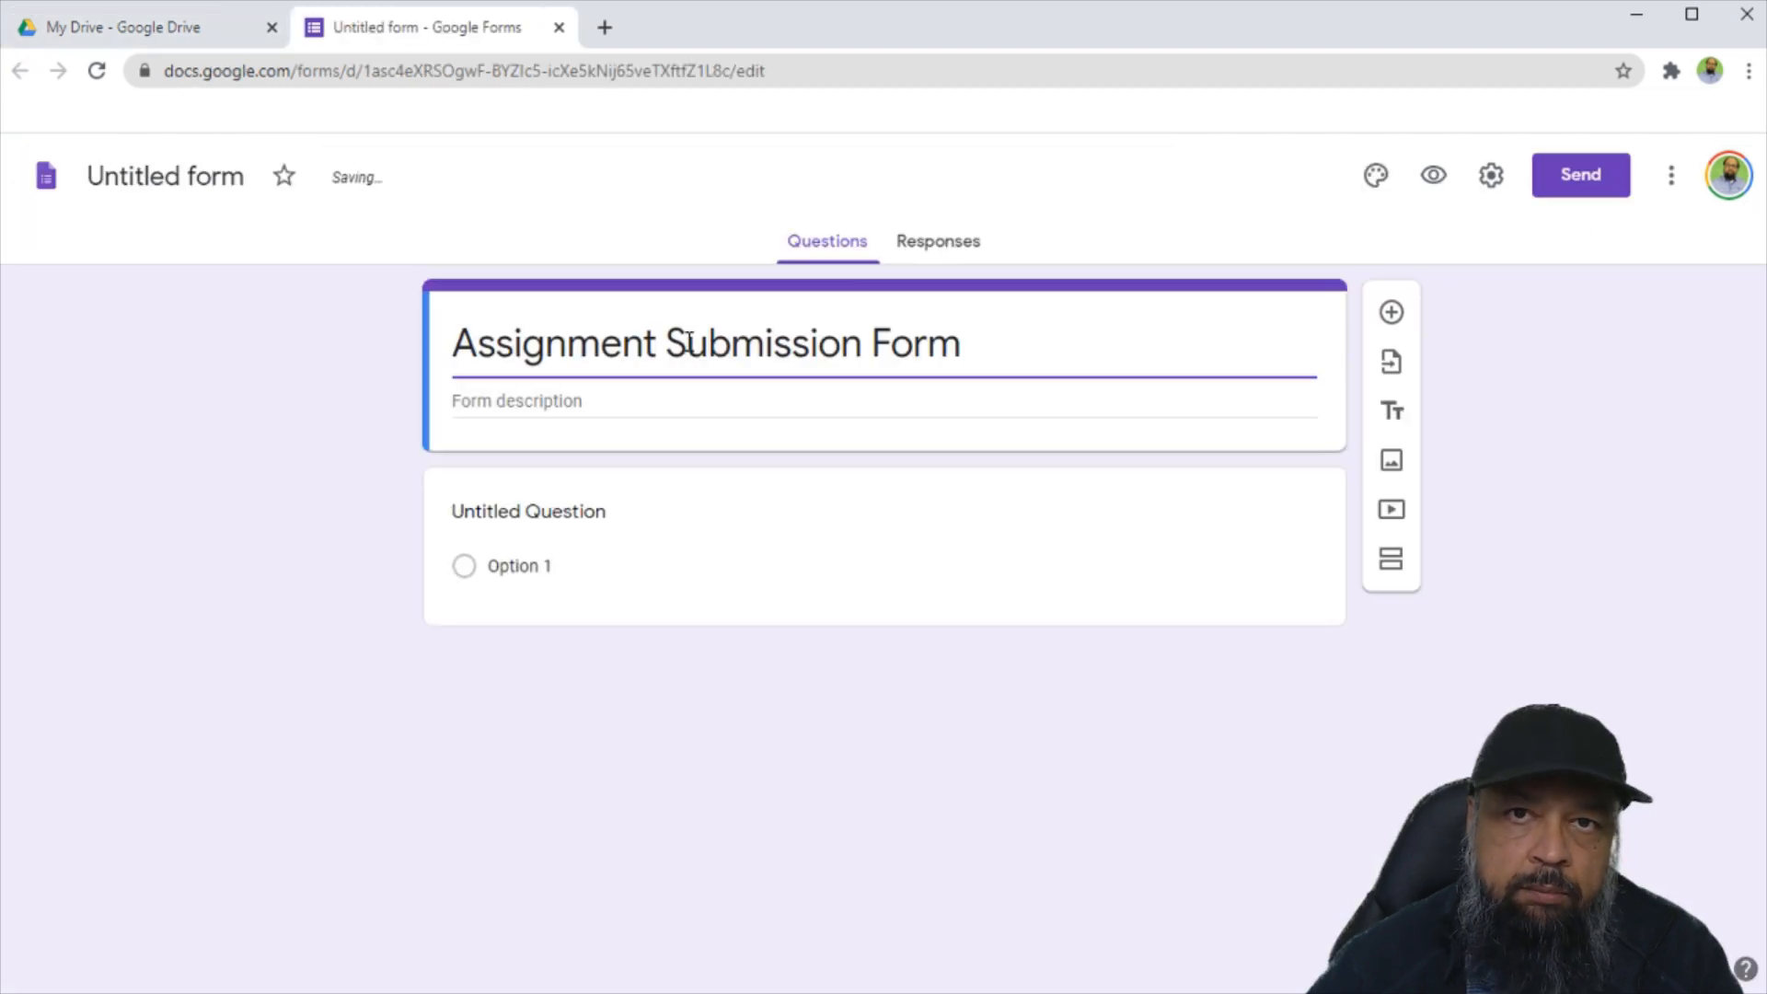
{"action": "left_click", "coordinate": [576, 398]}
{"action": "type", "text": "This"}
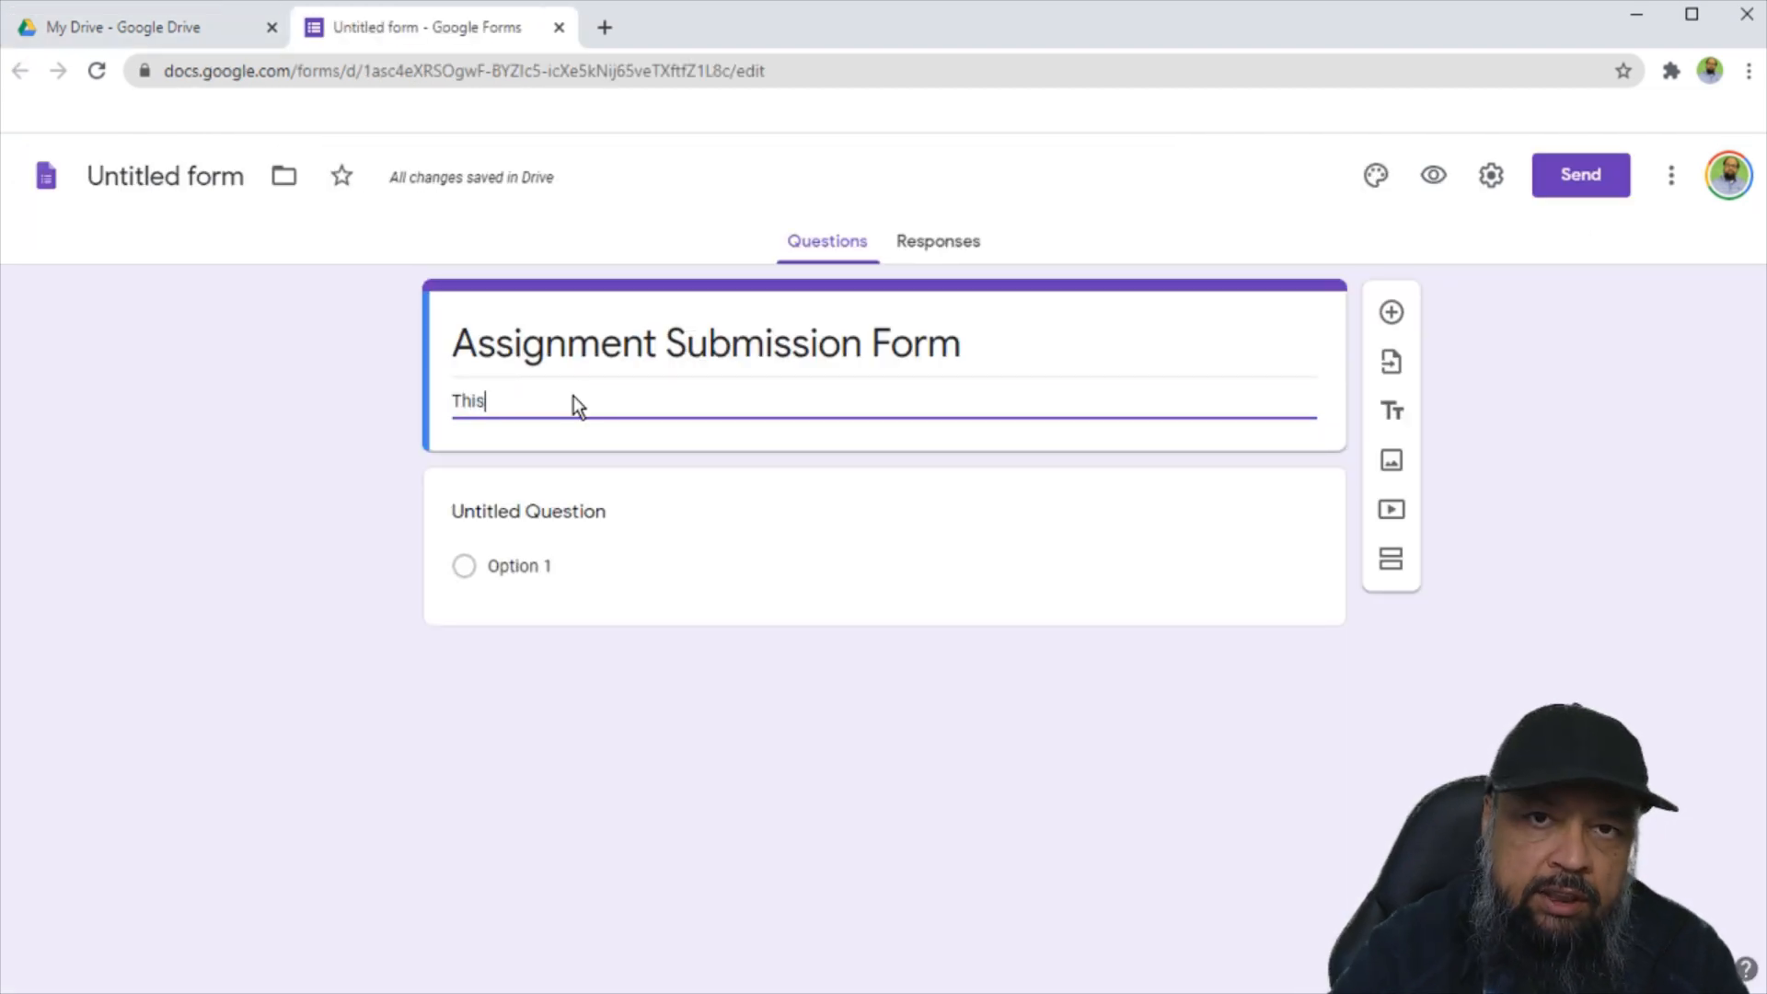
{"action": "type", "text": " form "}
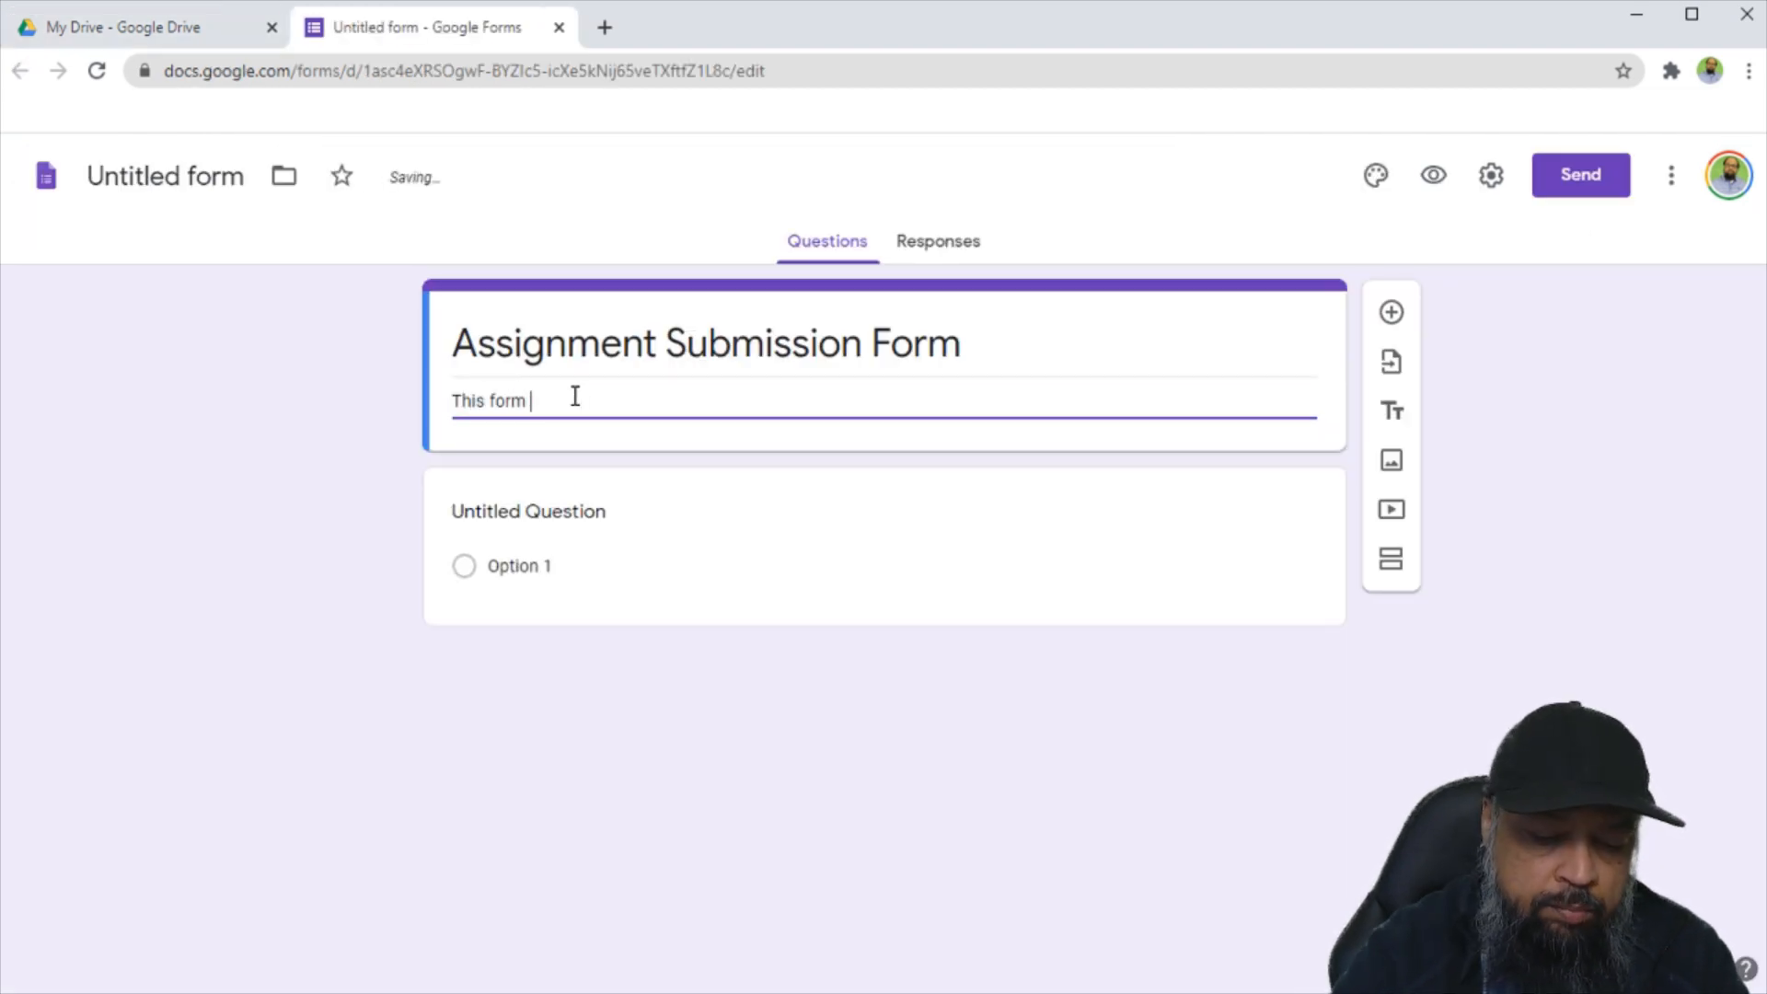
{"action": "type", "text": "is compulsory for submitting assignments."}
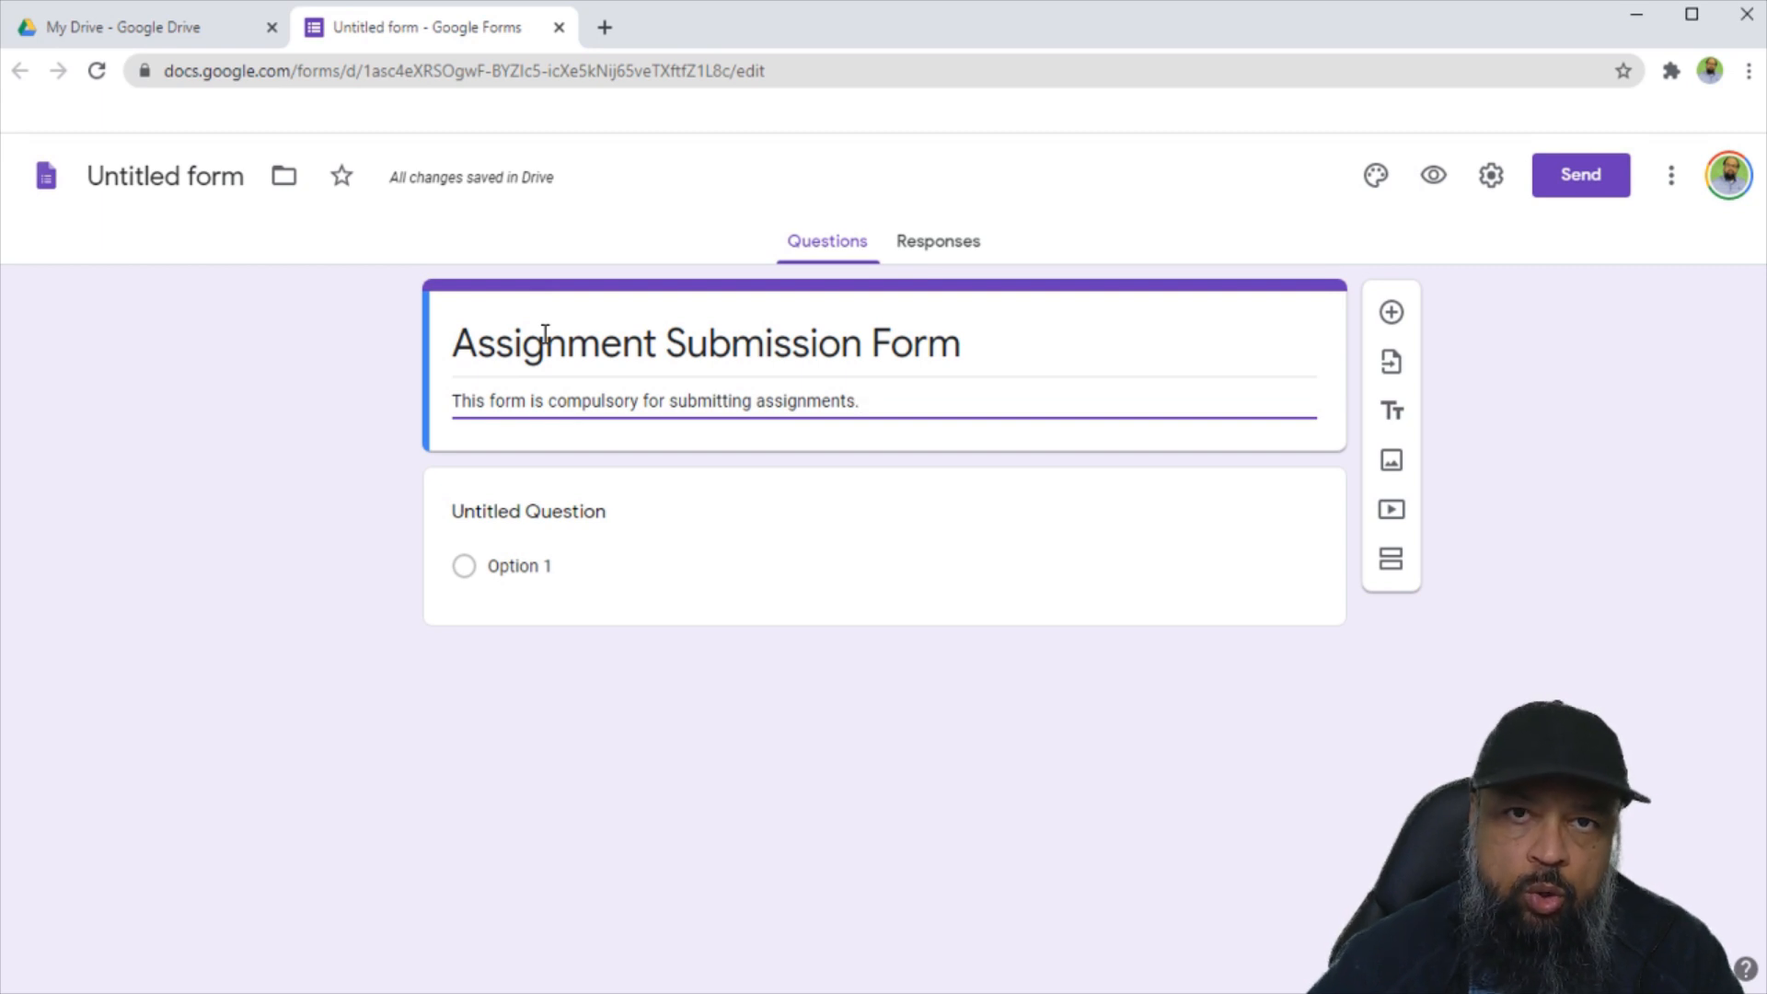
Finish the description 'This form is compulsory for submitting assignments.' and select the first question.
{"action": "left_click", "coordinate": [580, 512]}
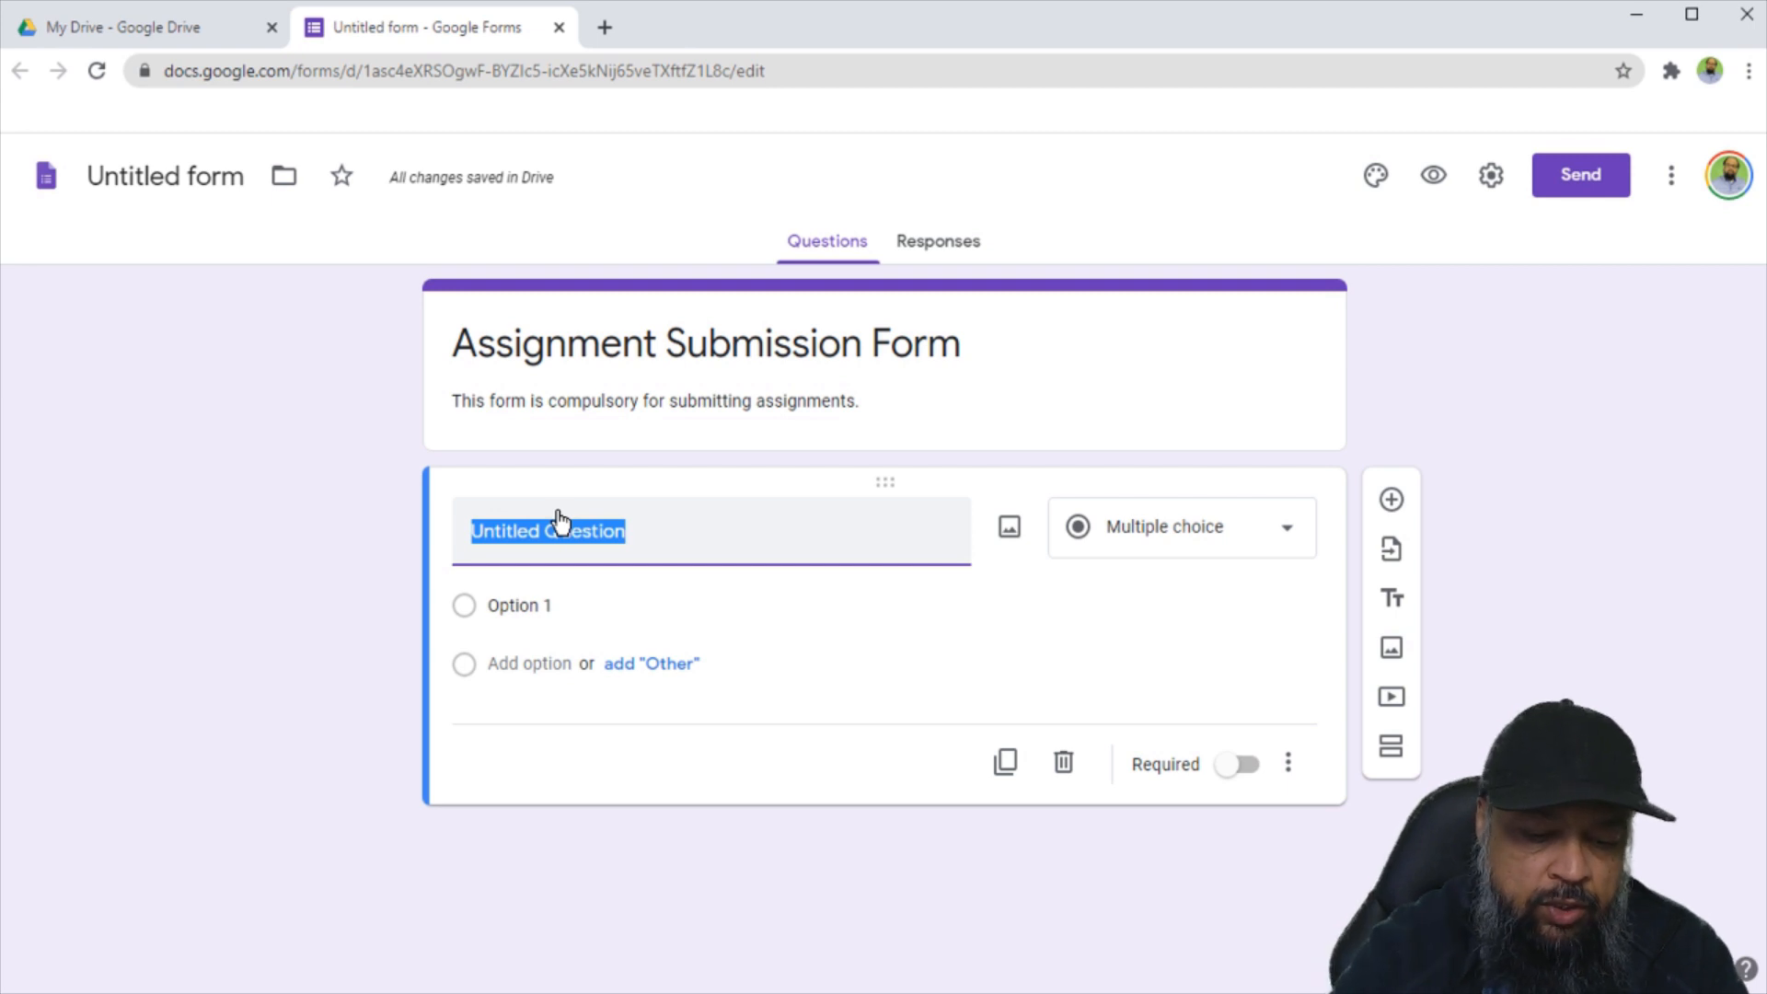
Add 'First Name' and 'Last name' short-answer questions, then a 'Subject' question.
{"action": "type", "text": "First Name"}
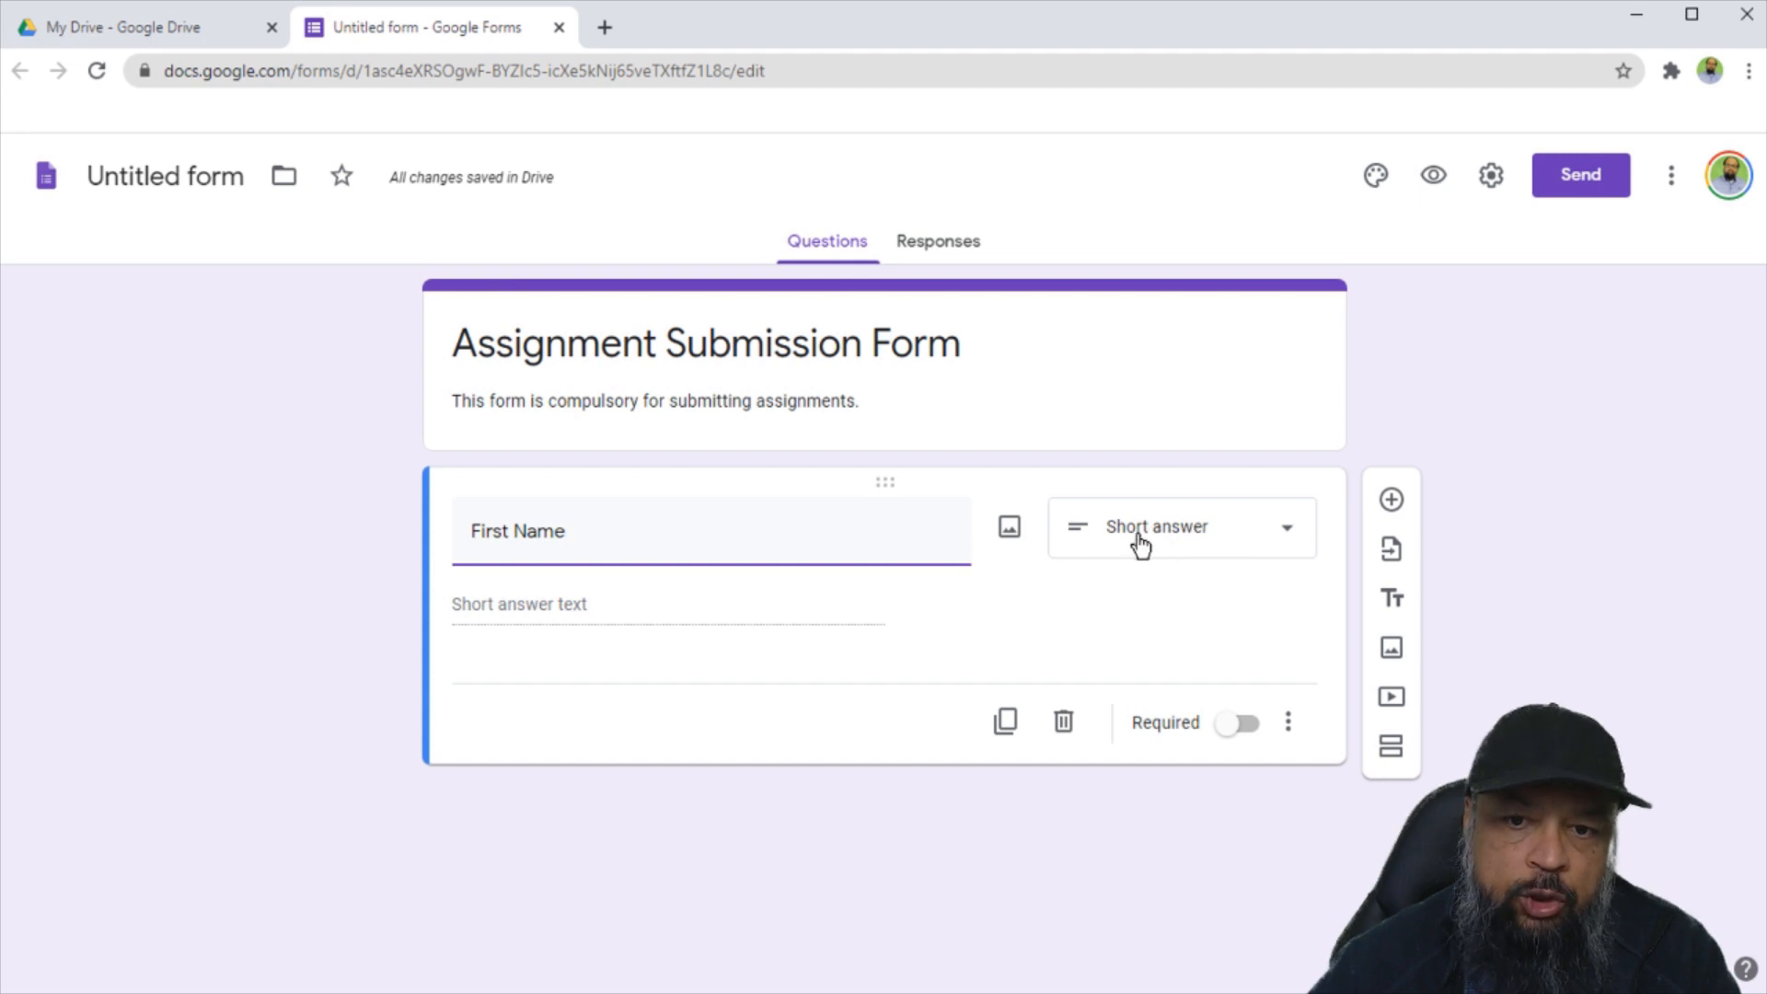
{"action": "left_click", "coordinate": [1287, 536]}
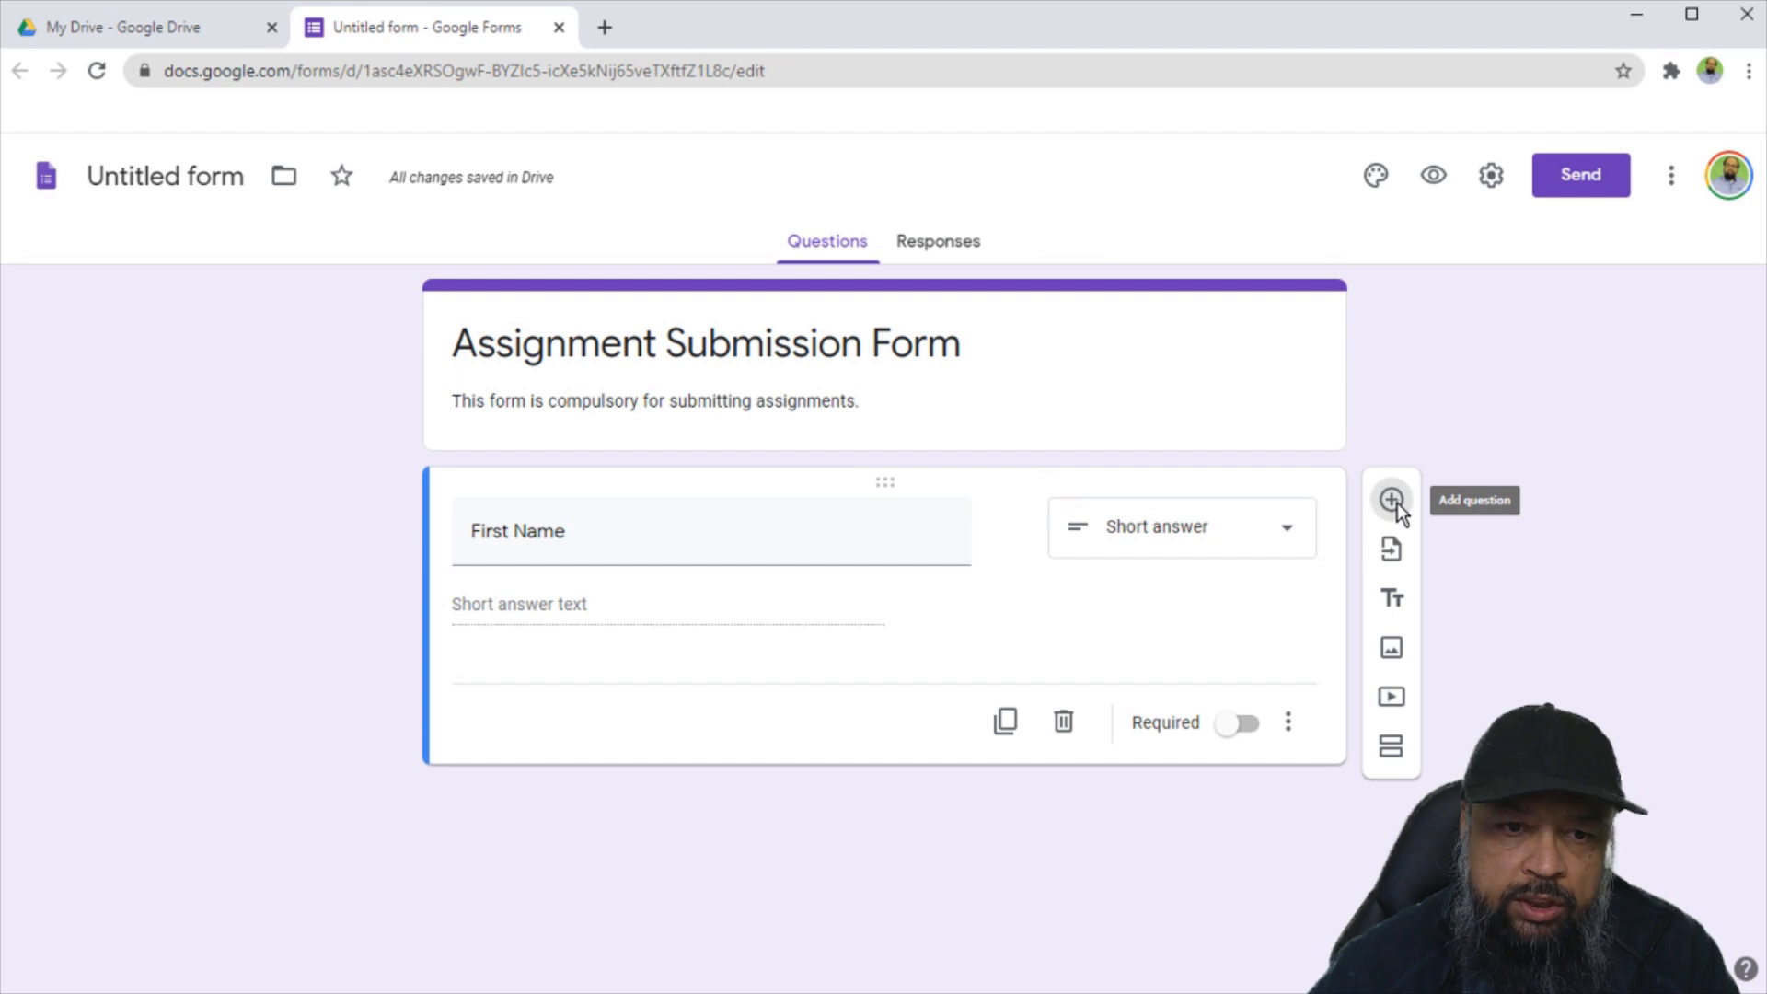
{"action": "left_click", "coordinate": [1392, 500]}
{"action": "type", "text": "Last name"}
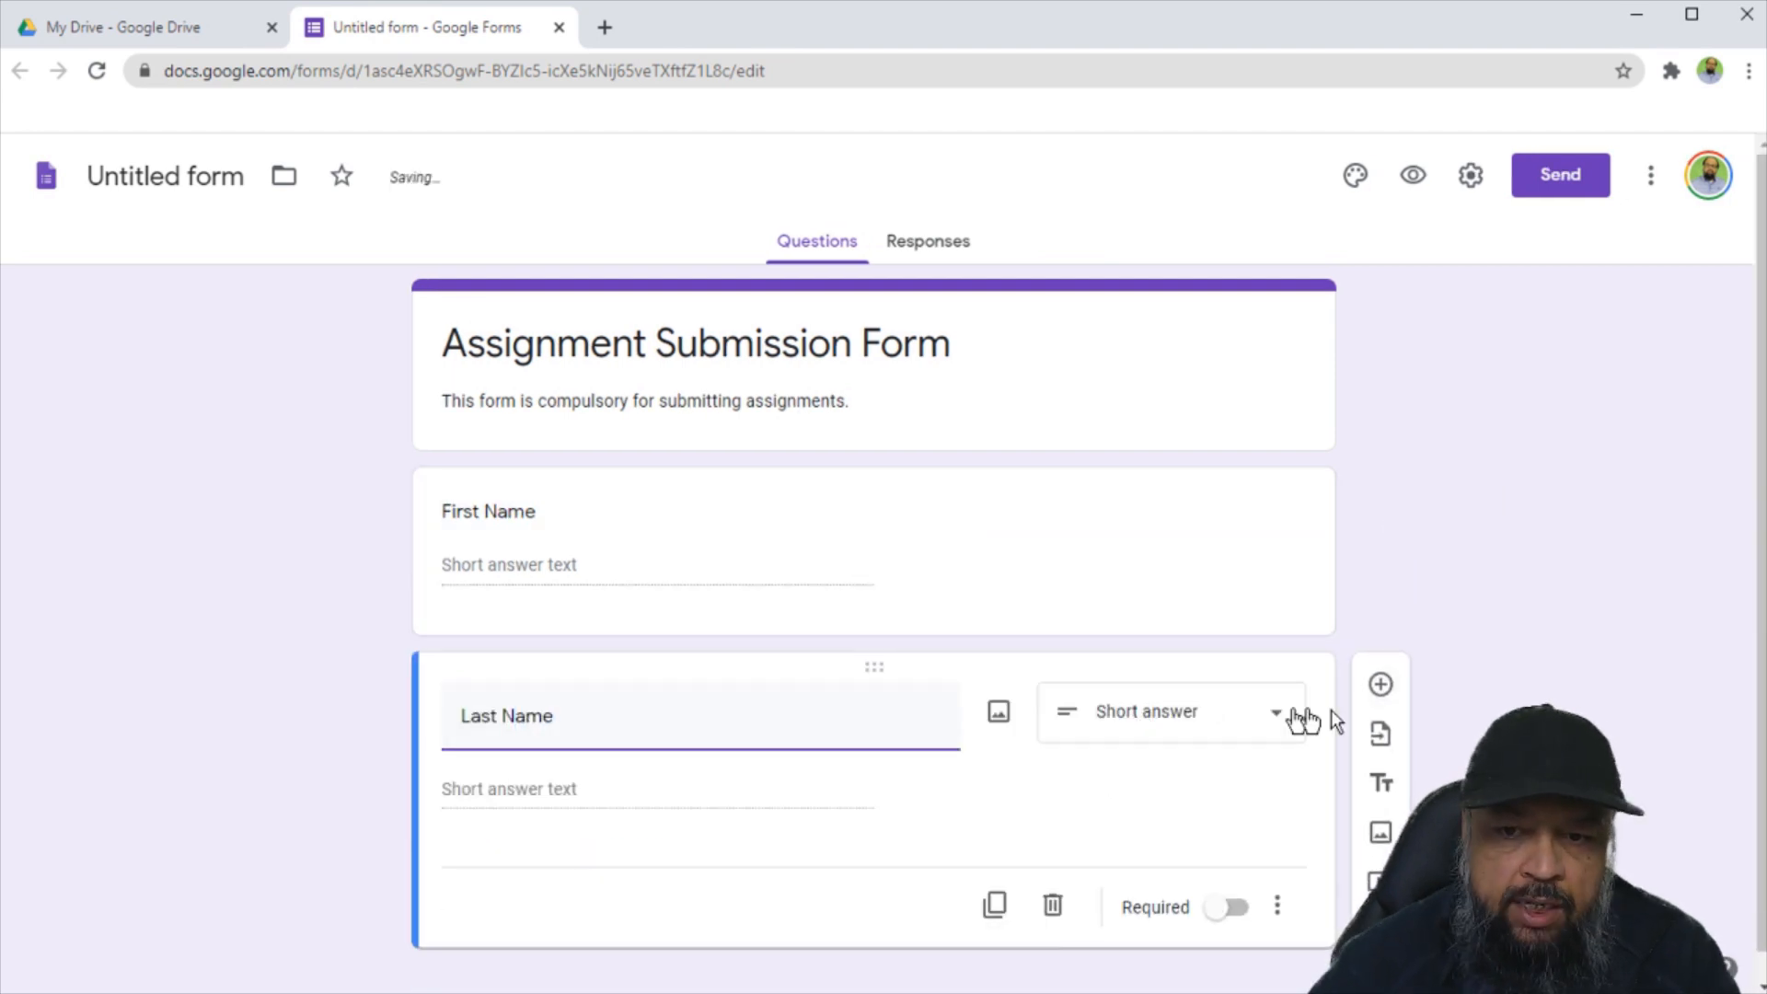
{"action": "left_click", "coordinate": [1378, 686]}
{"action": "type", "text": "Subject"}
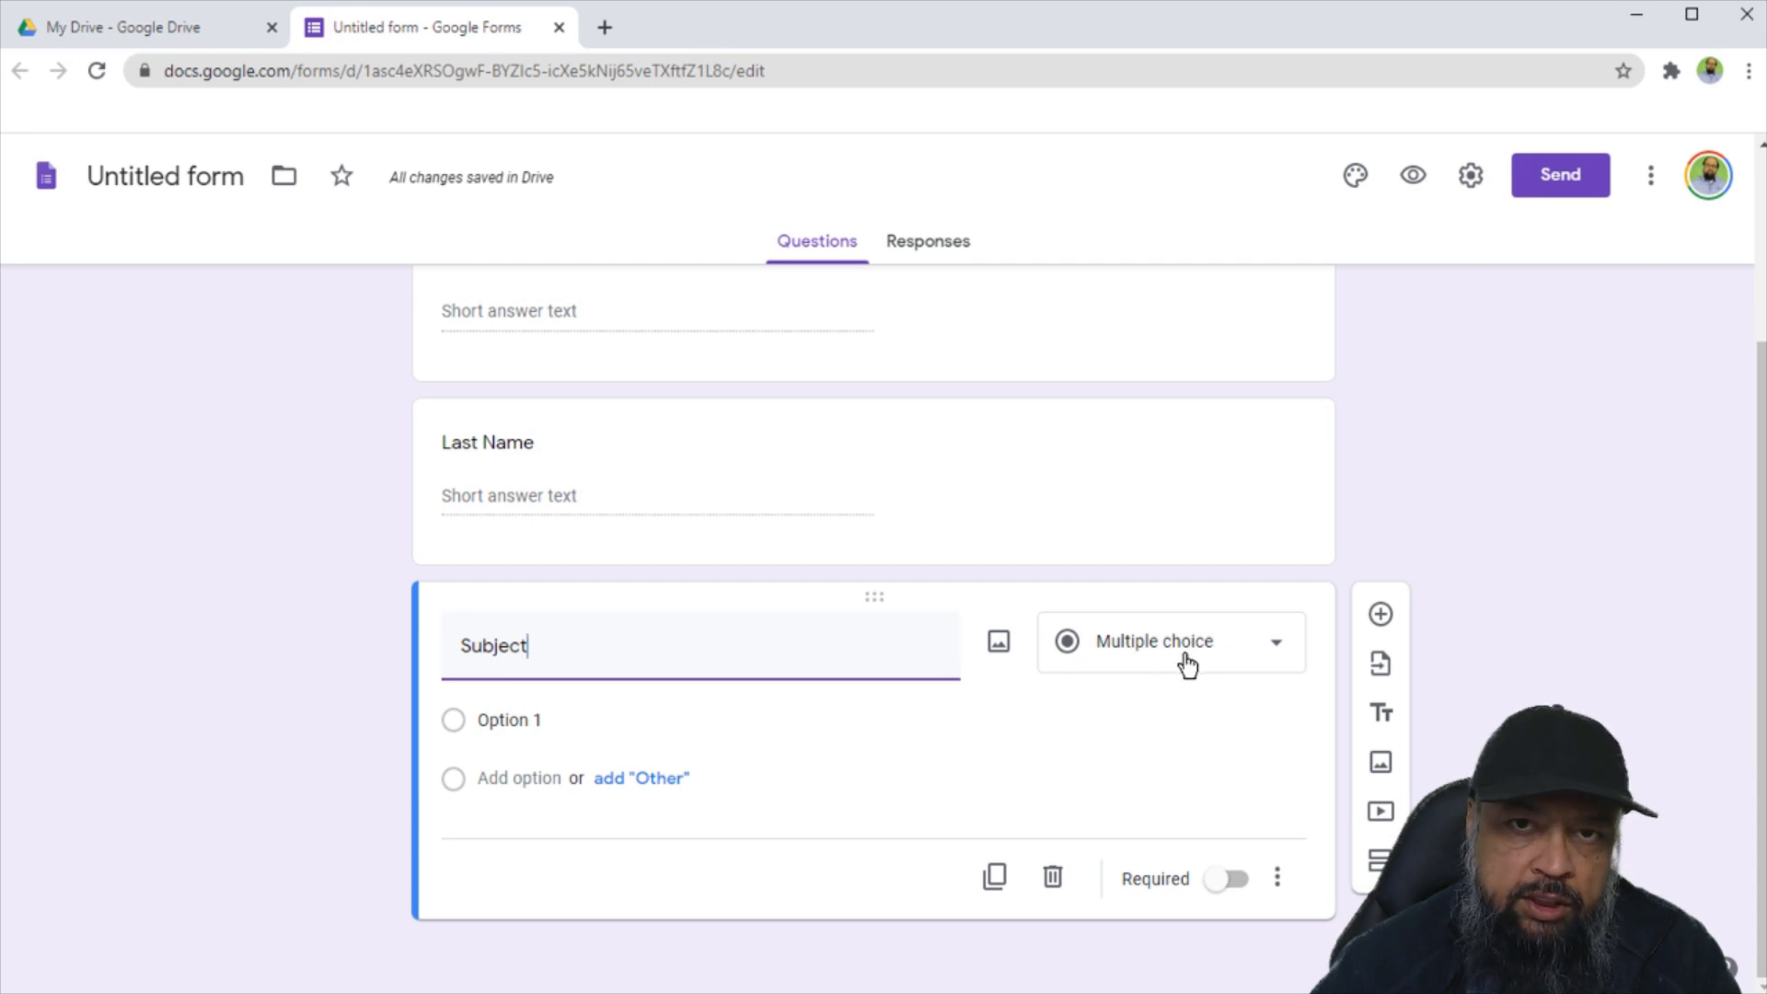
Give Subject the choices 'Math' and 'Physics' and delete the Other option.
{"action": "left_click", "coordinate": [506, 718]}
{"action": "type", "text": "Mat"}
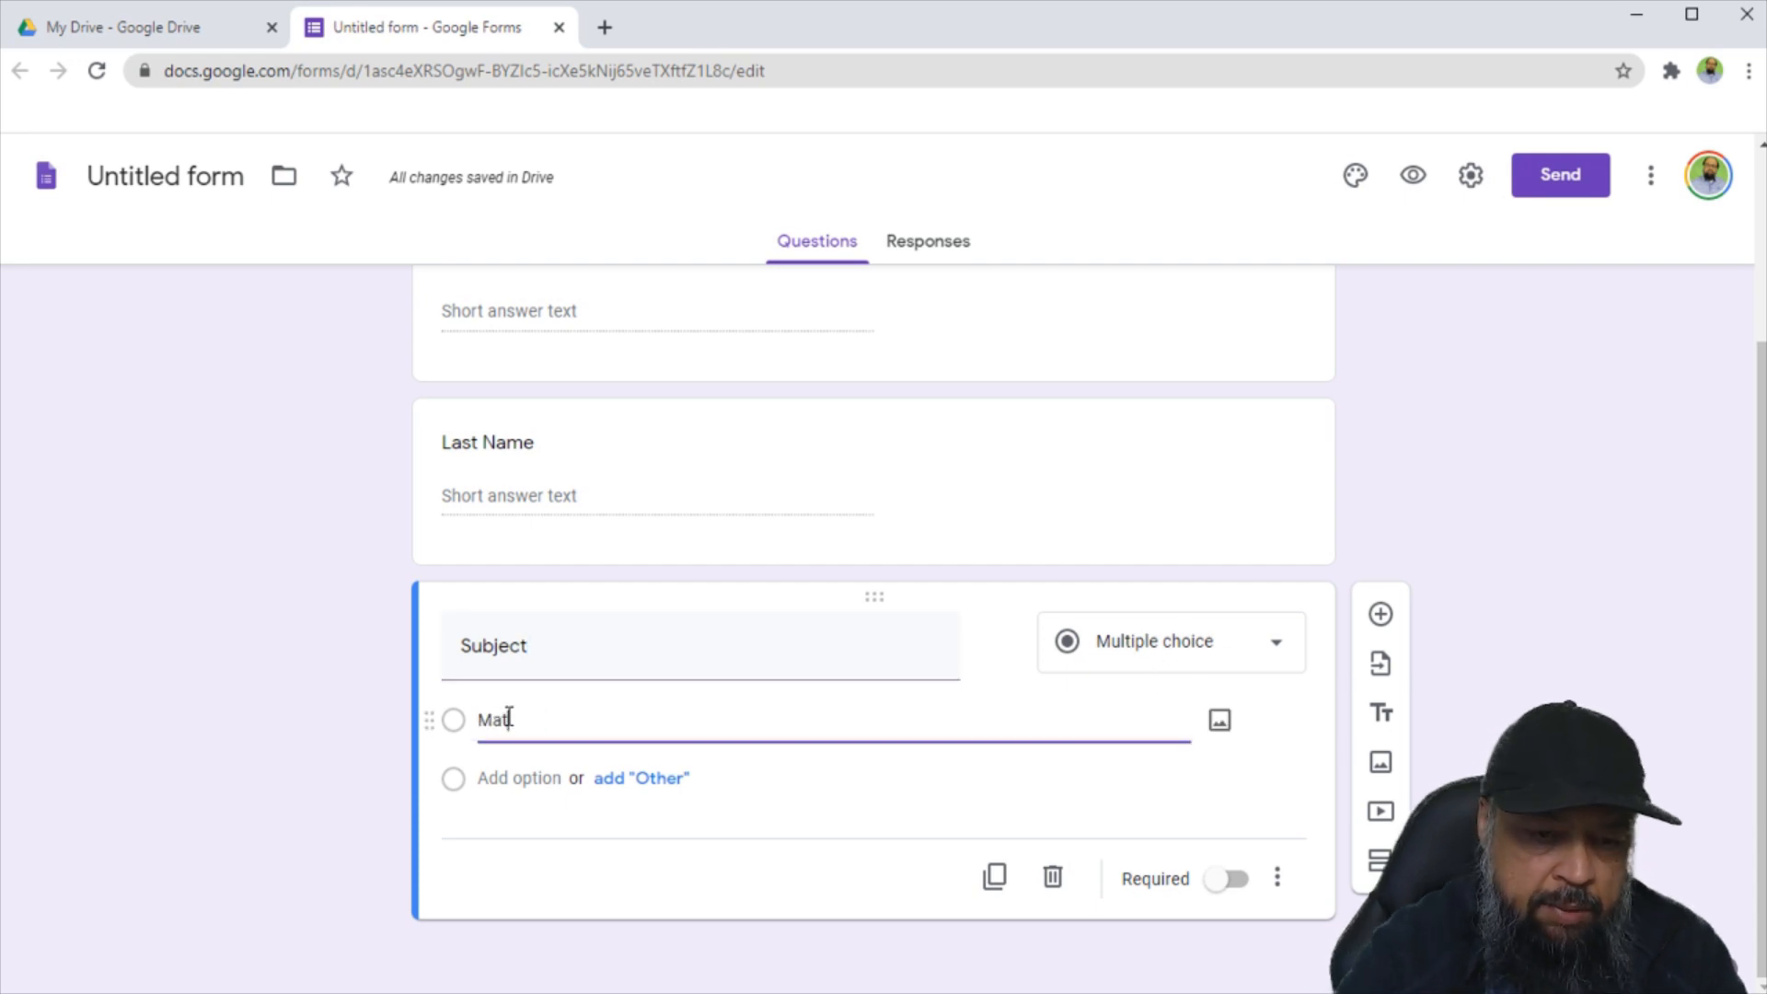
{"action": "type", "text": "h"}
{"action": "type", "text": "P"}
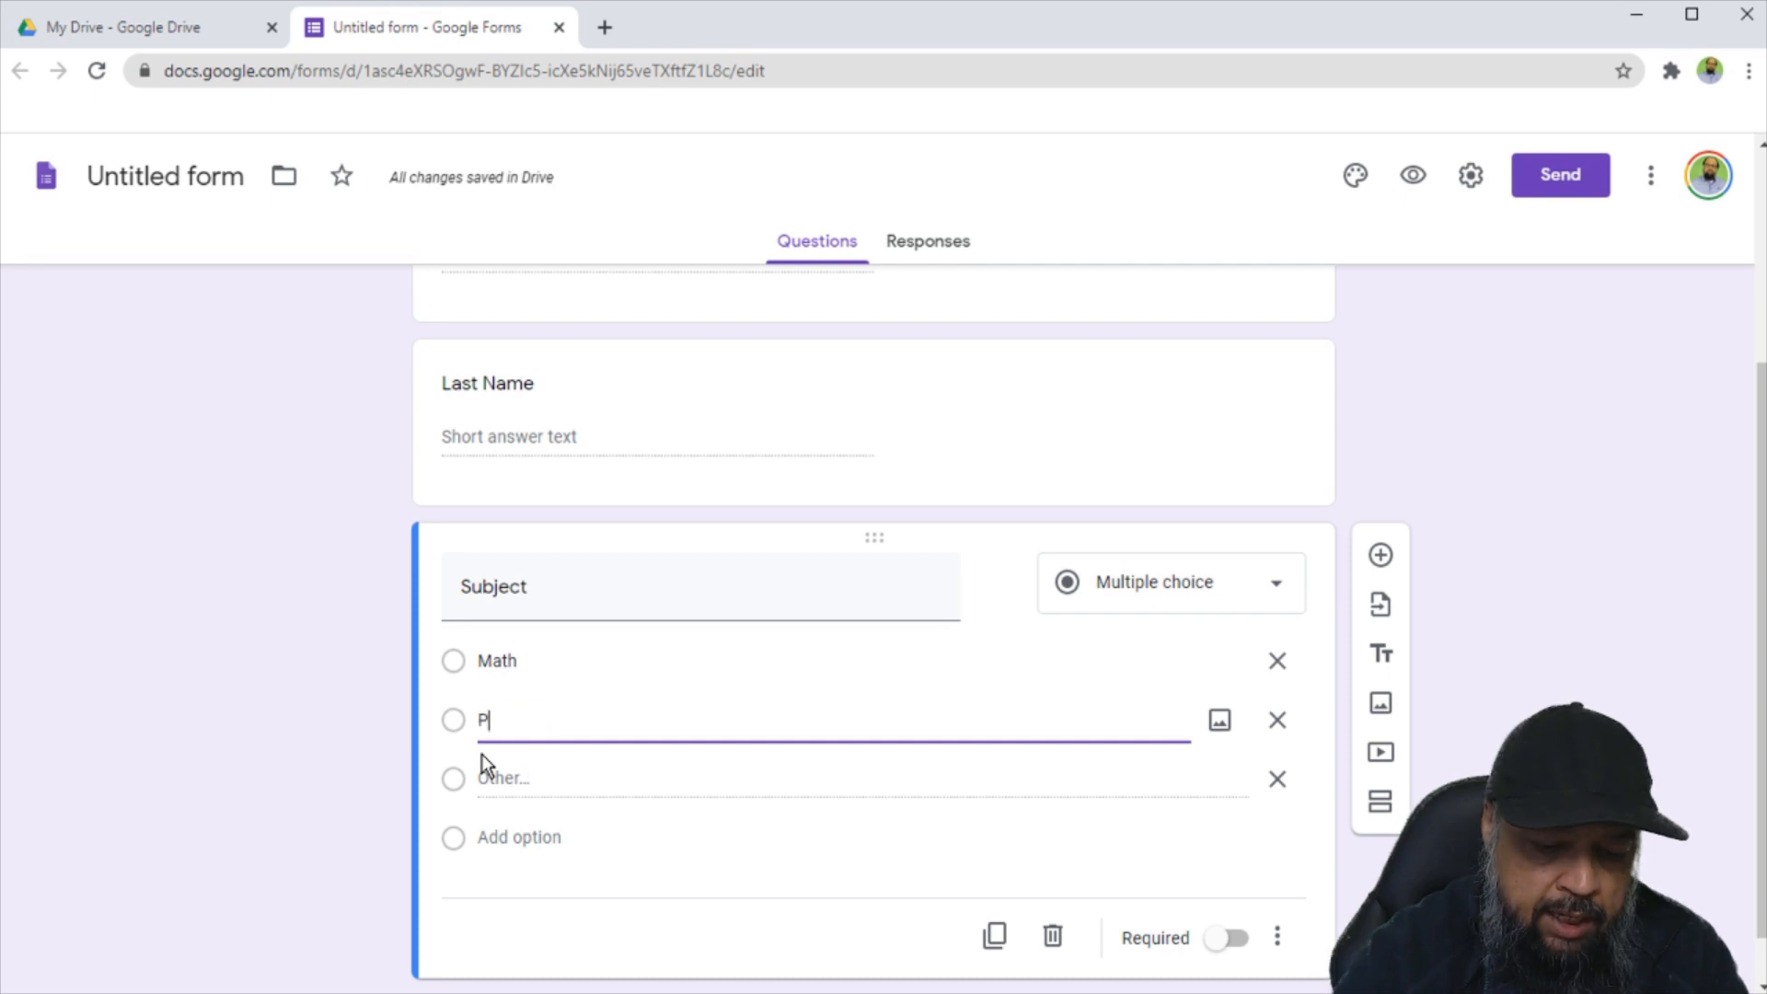
{"action": "type", "text": "hysics"}
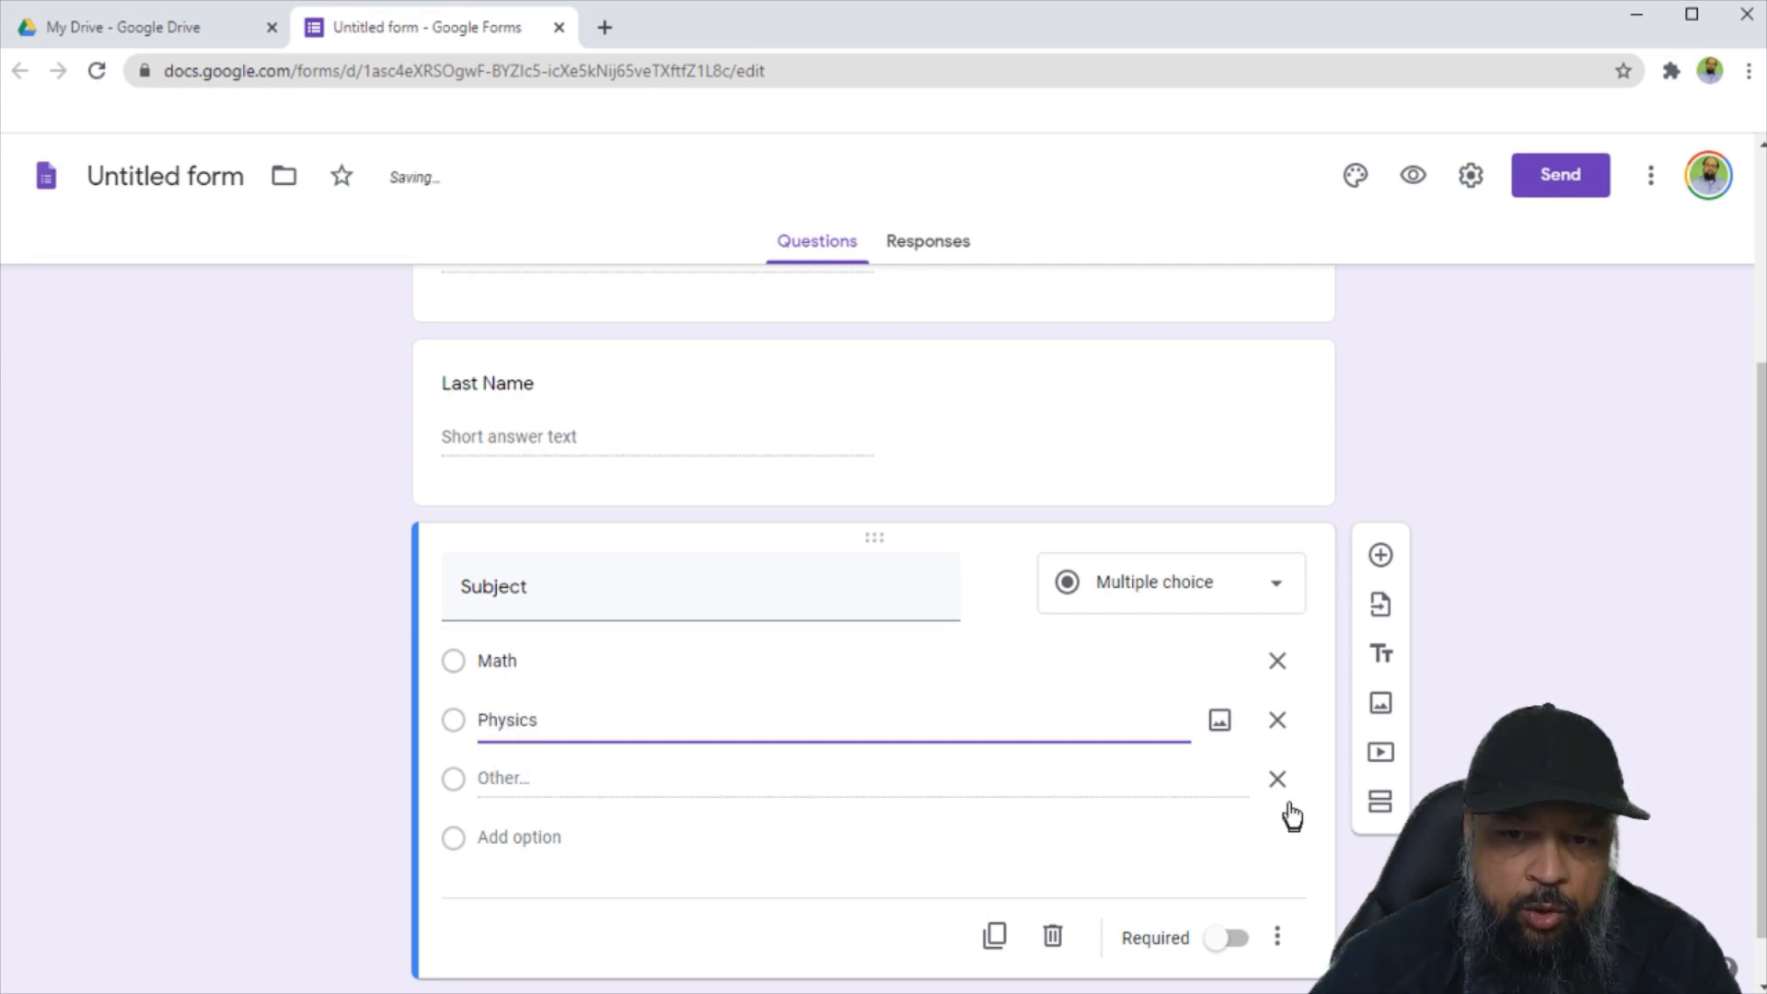
{"action": "left_click", "coordinate": [1277, 779]}
{"action": "left_click", "coordinate": [952, 719]}
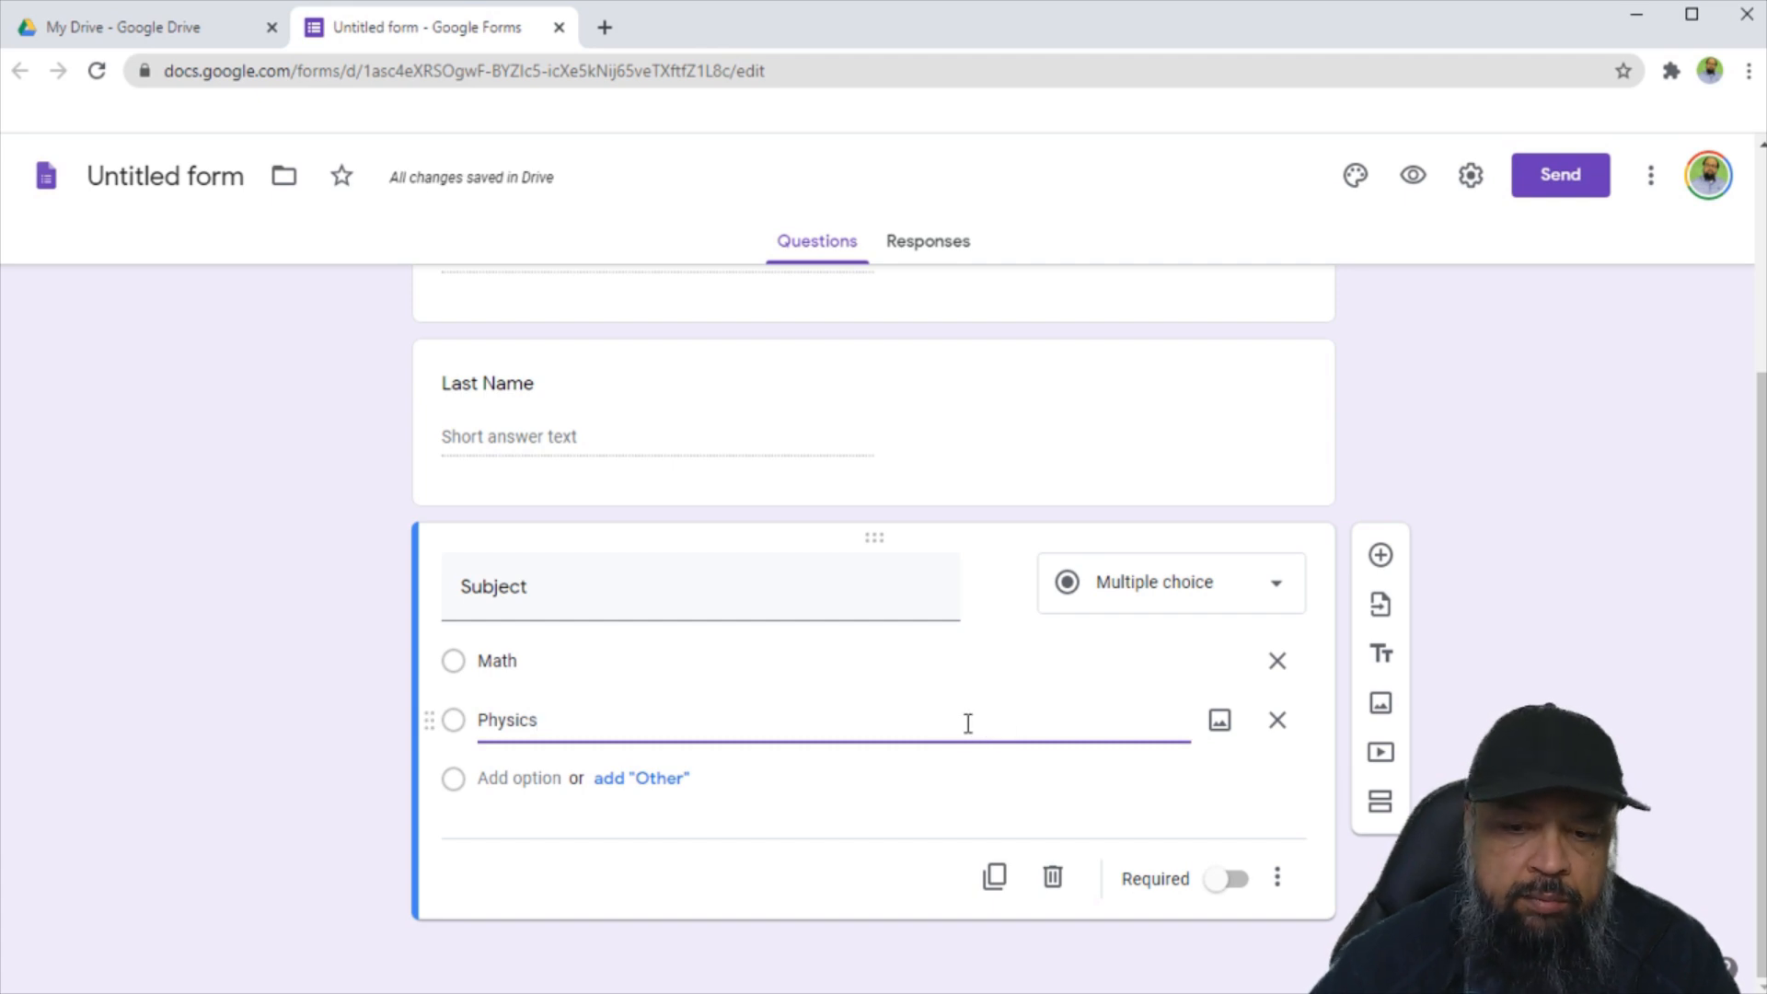
Add a URL-validated short-answer question 'Put the Link of your Assignment File', then open Settings.
{"action": "left_click", "coordinate": [1381, 555]}
{"action": "type", "text": "Put the Link of"}
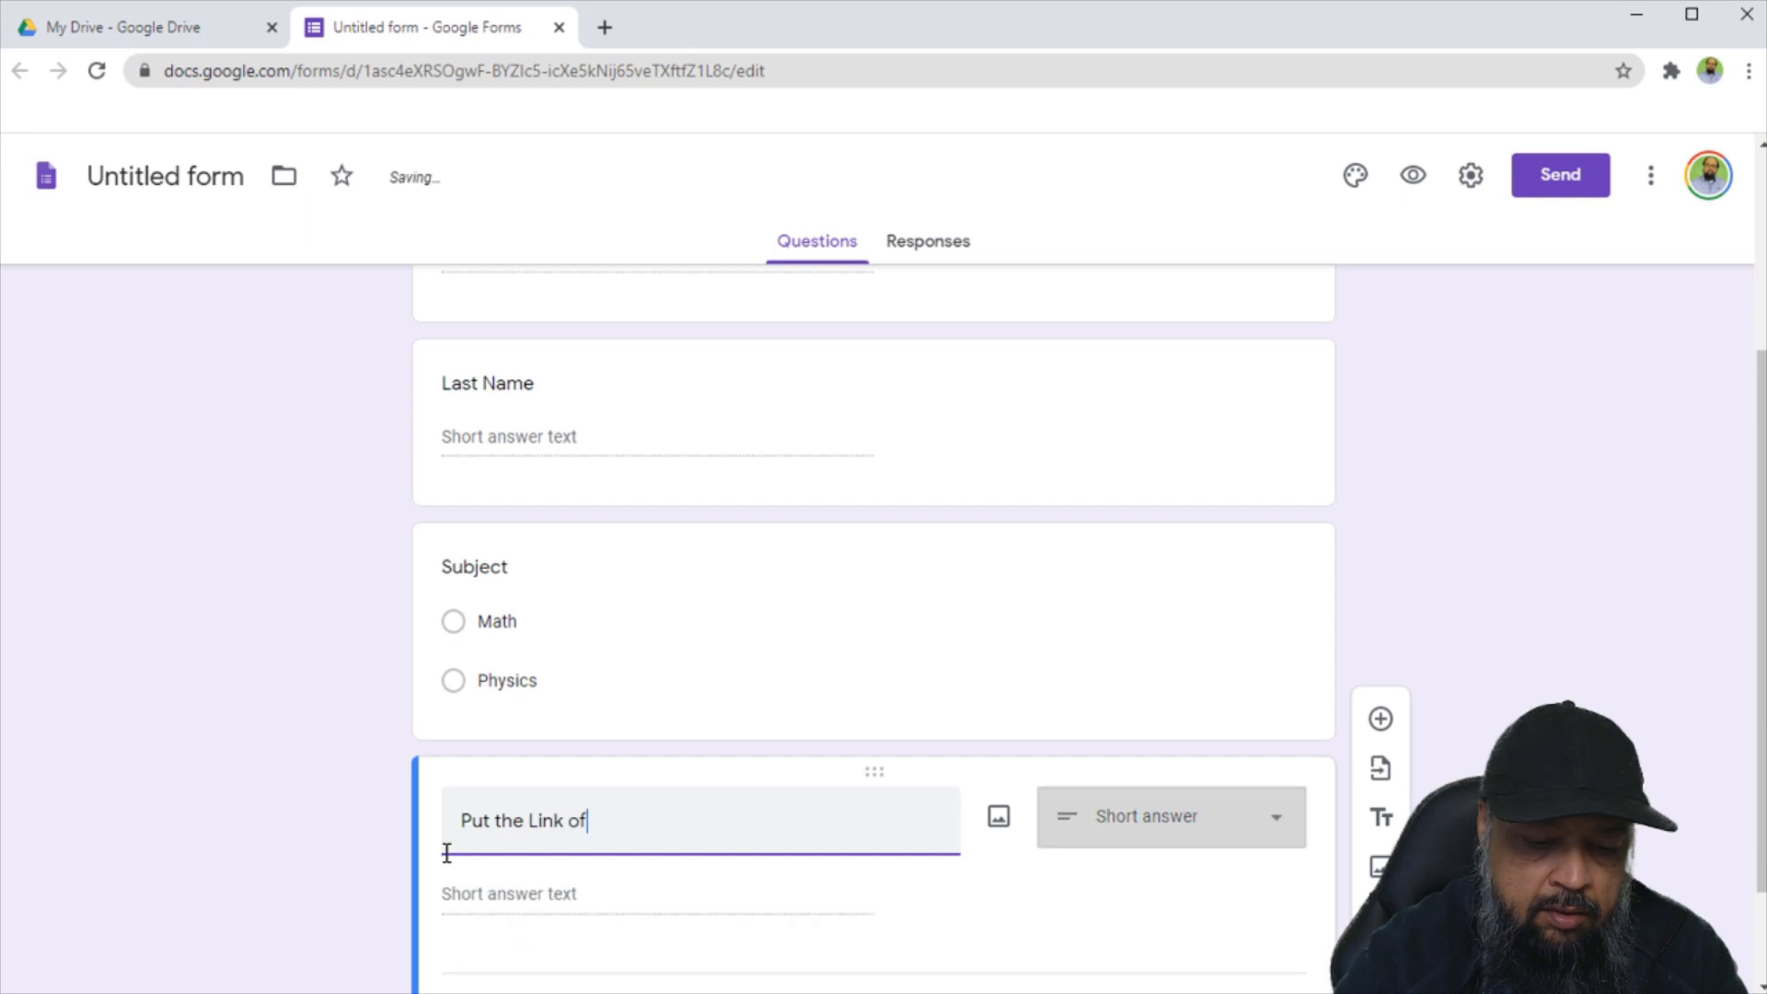
{"action": "type", "text": " your As"}
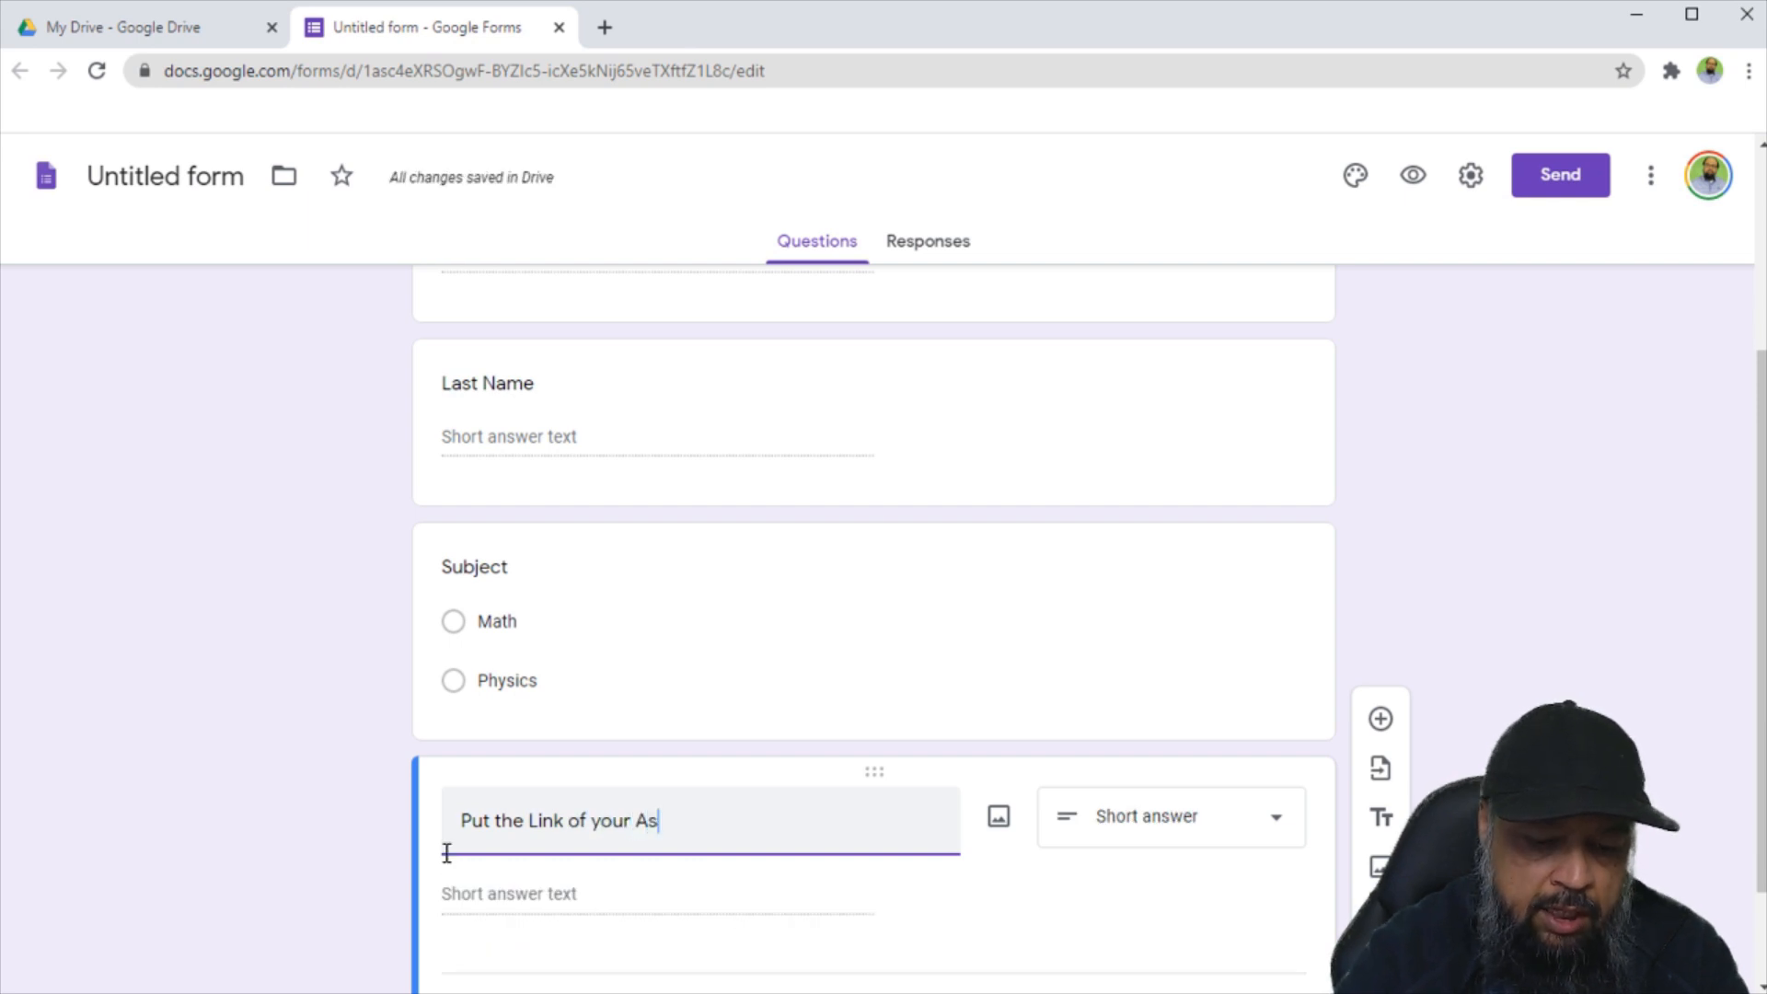
{"action": "type", "text": "signment File"}
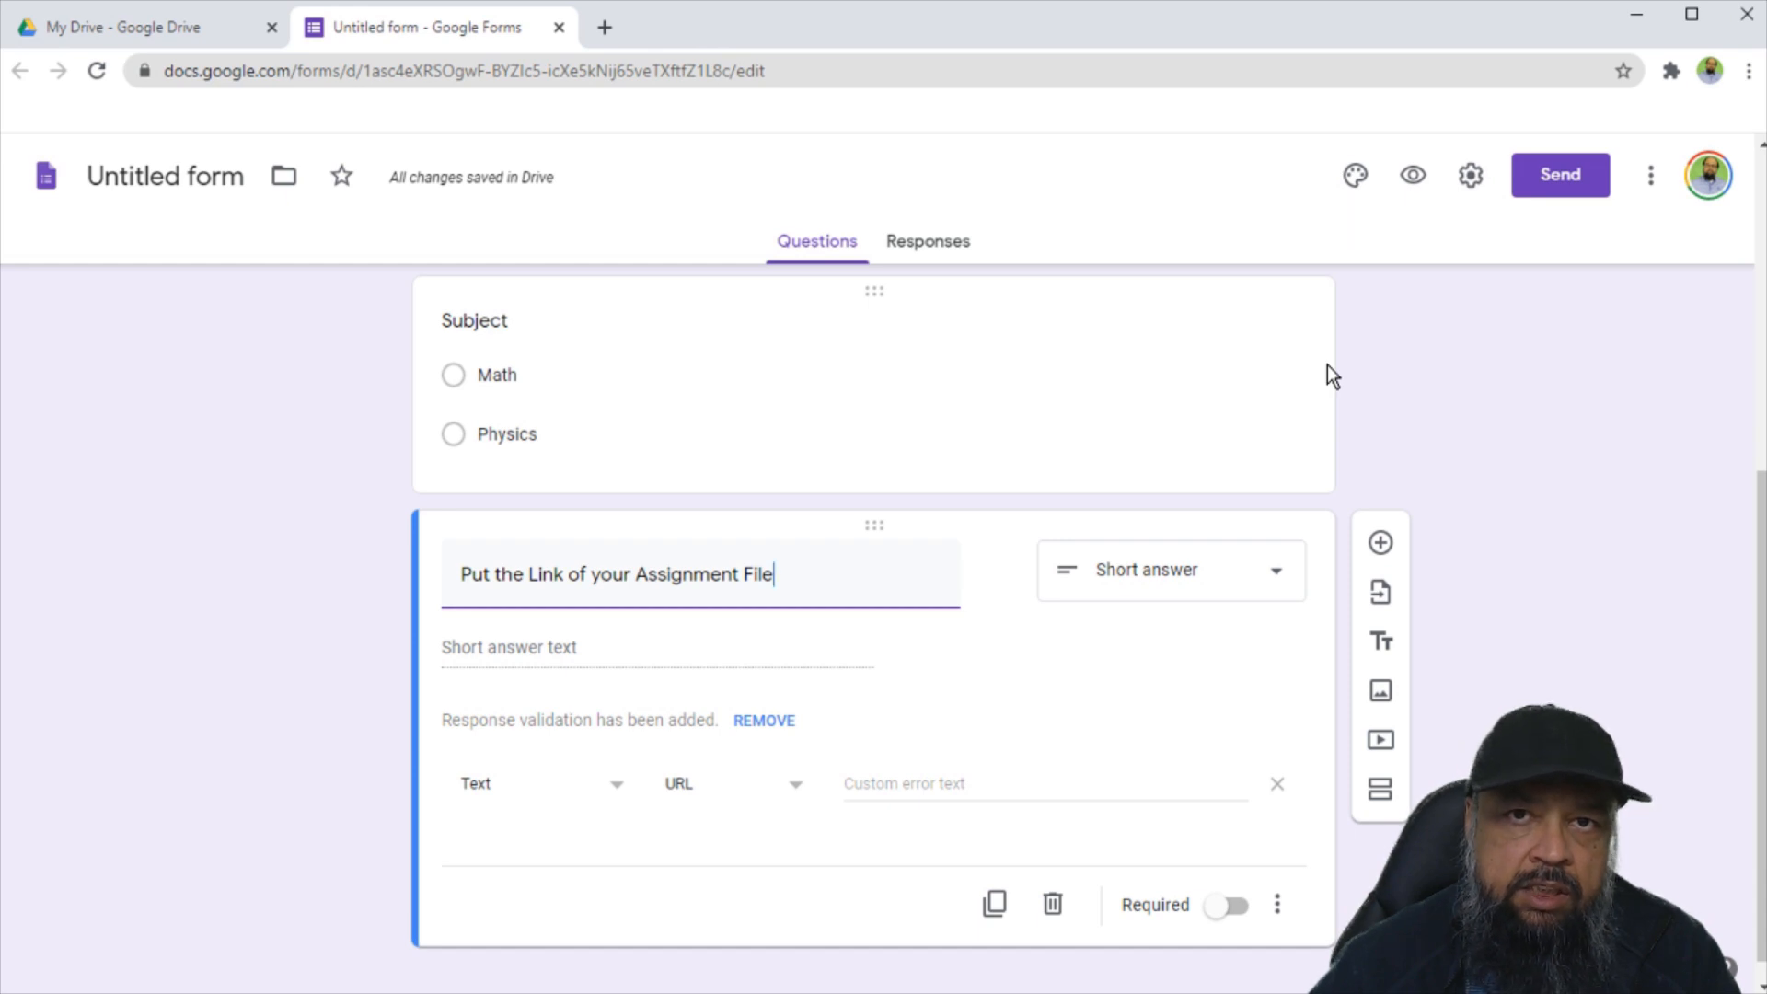
{"action": "left_click", "coordinate": [1473, 177]}
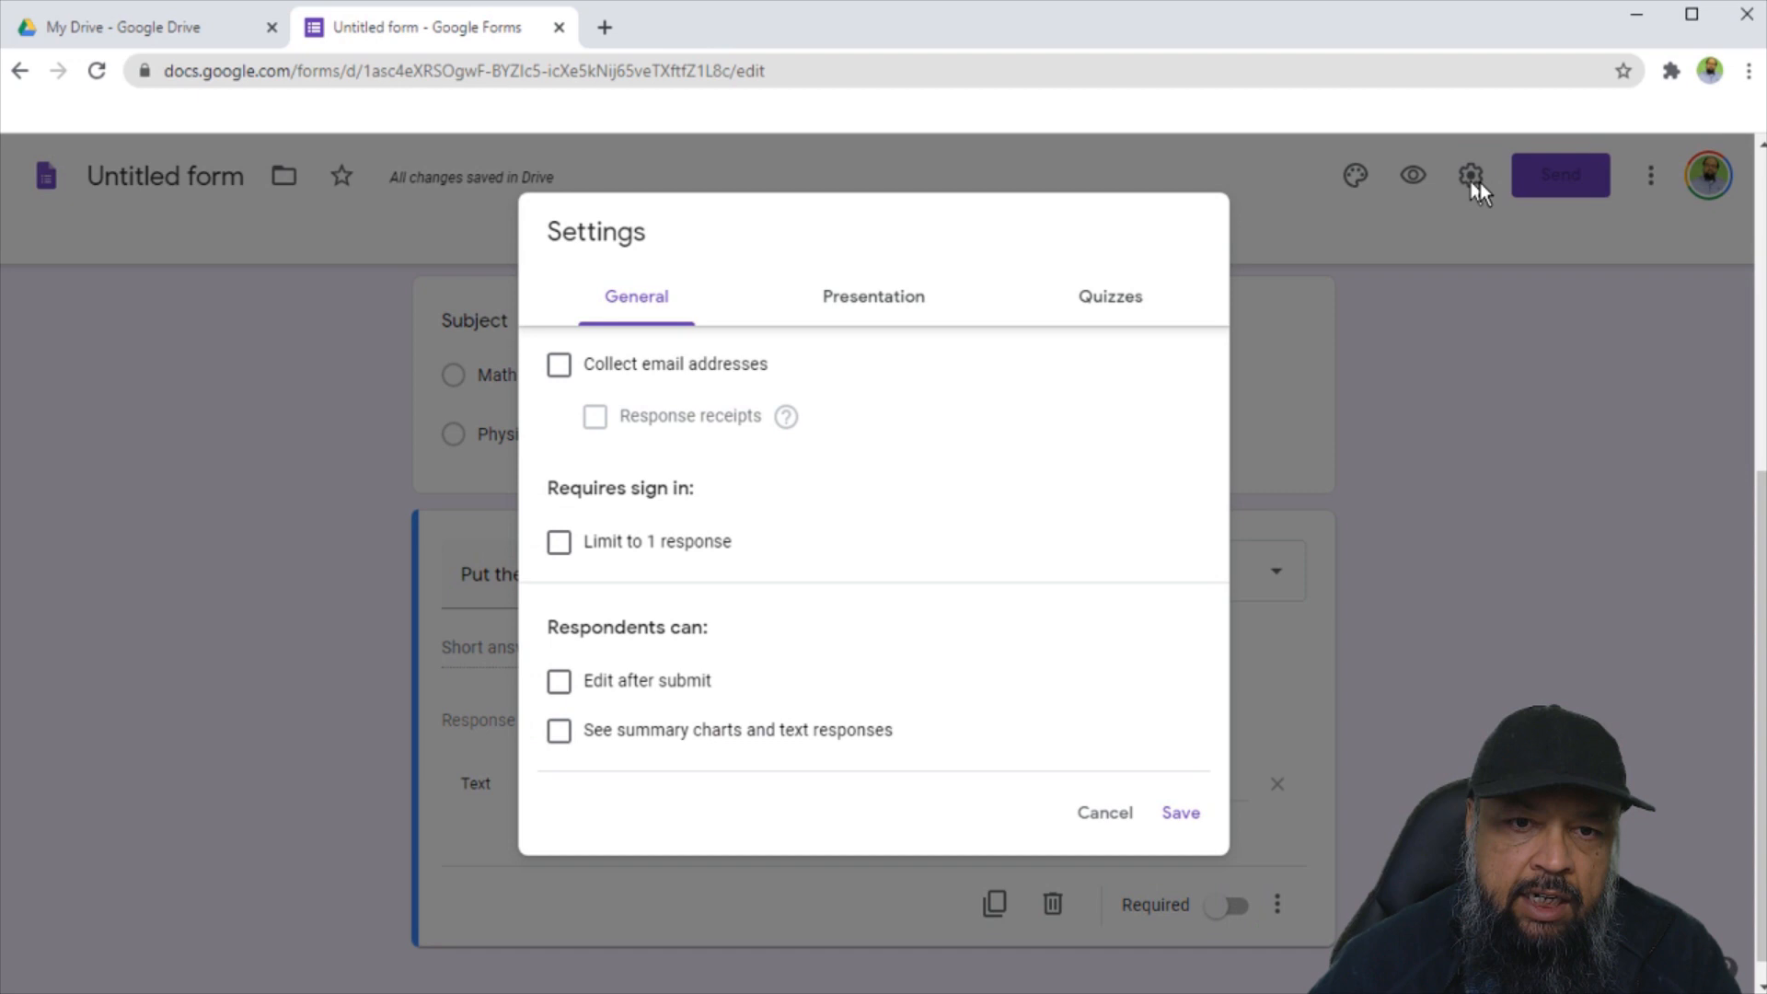
Hide the submit-another-response link and save a confirmation message about submission and sharing the document.
{"action": "left_click", "coordinate": [874, 313]}
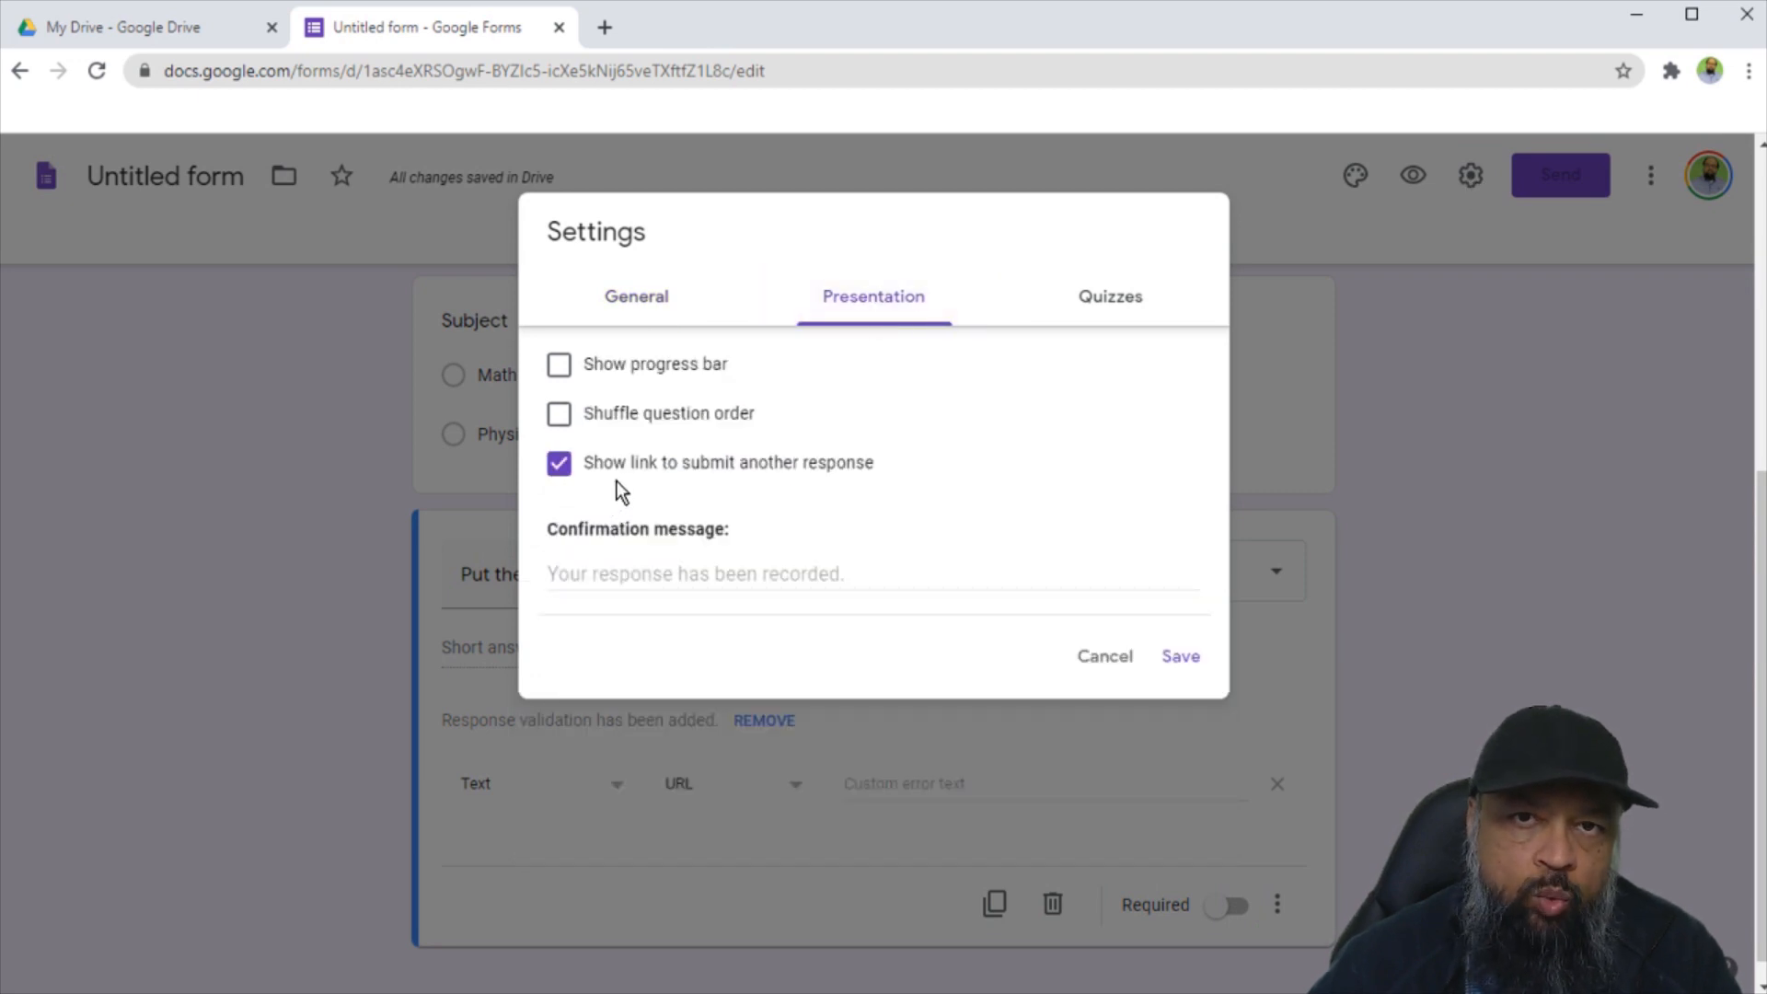
{"action": "left_click", "coordinate": [560, 467]}
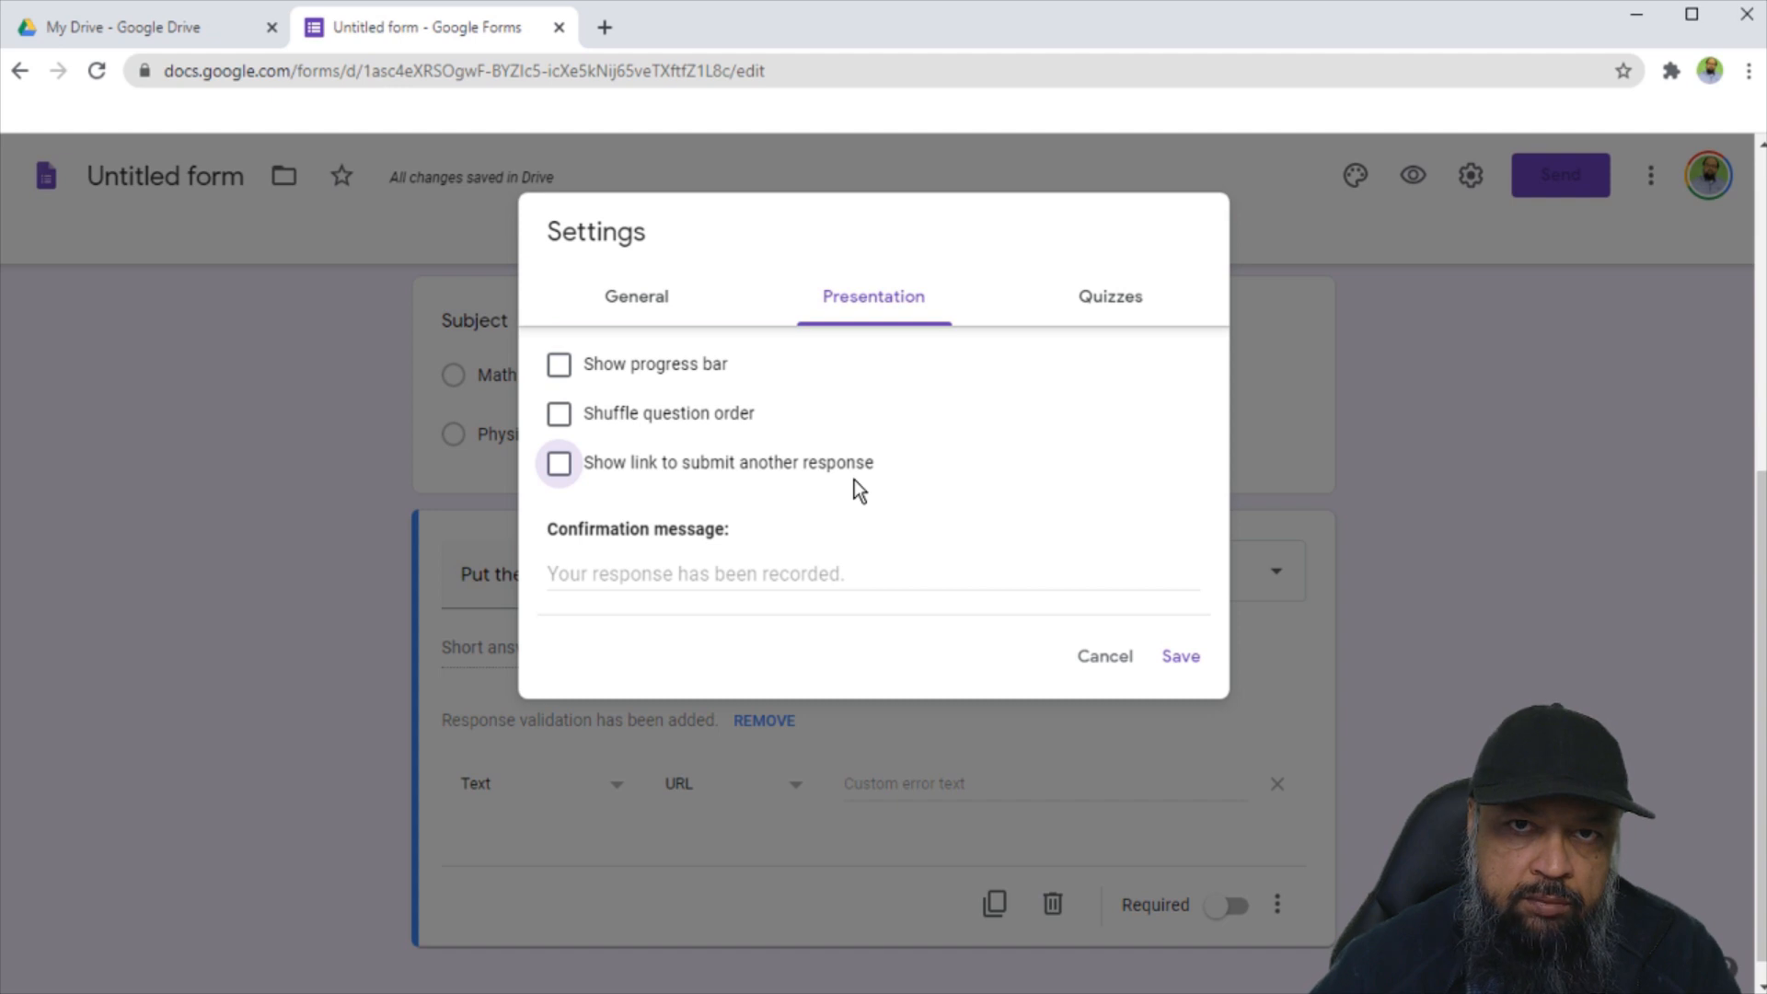
{"action": "left_click", "coordinate": [605, 570]}
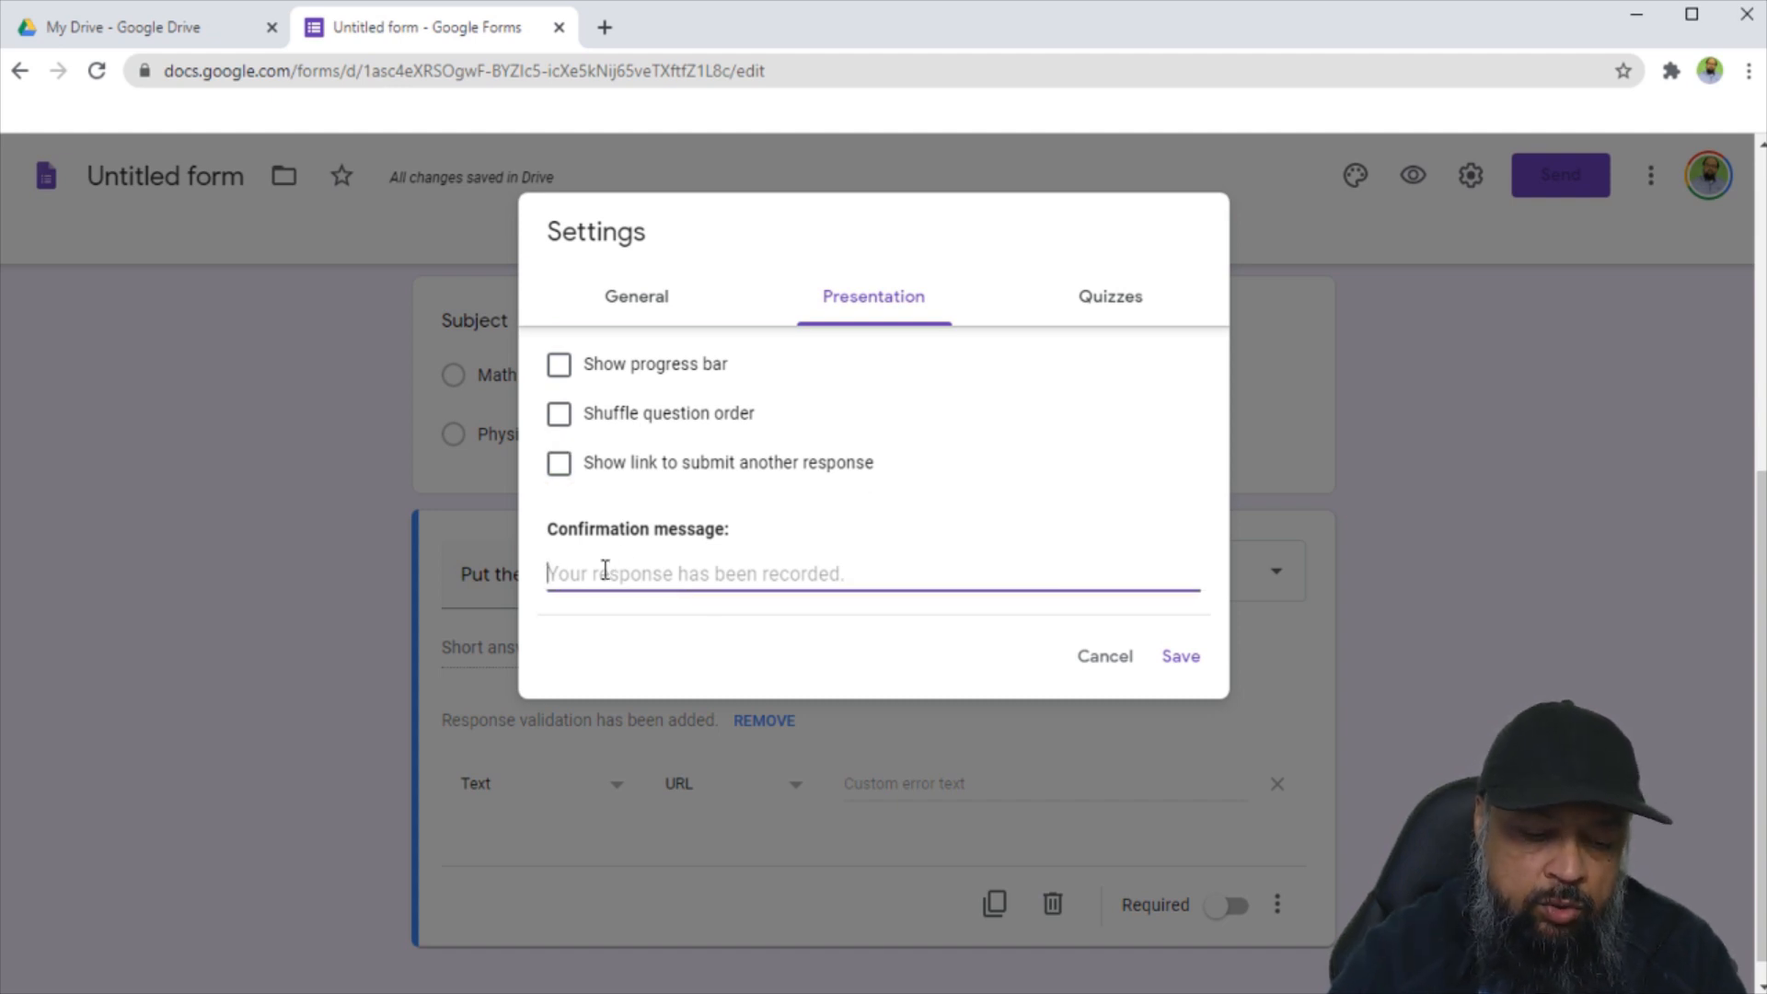
{"action": "type", "text": "Your Ass"}
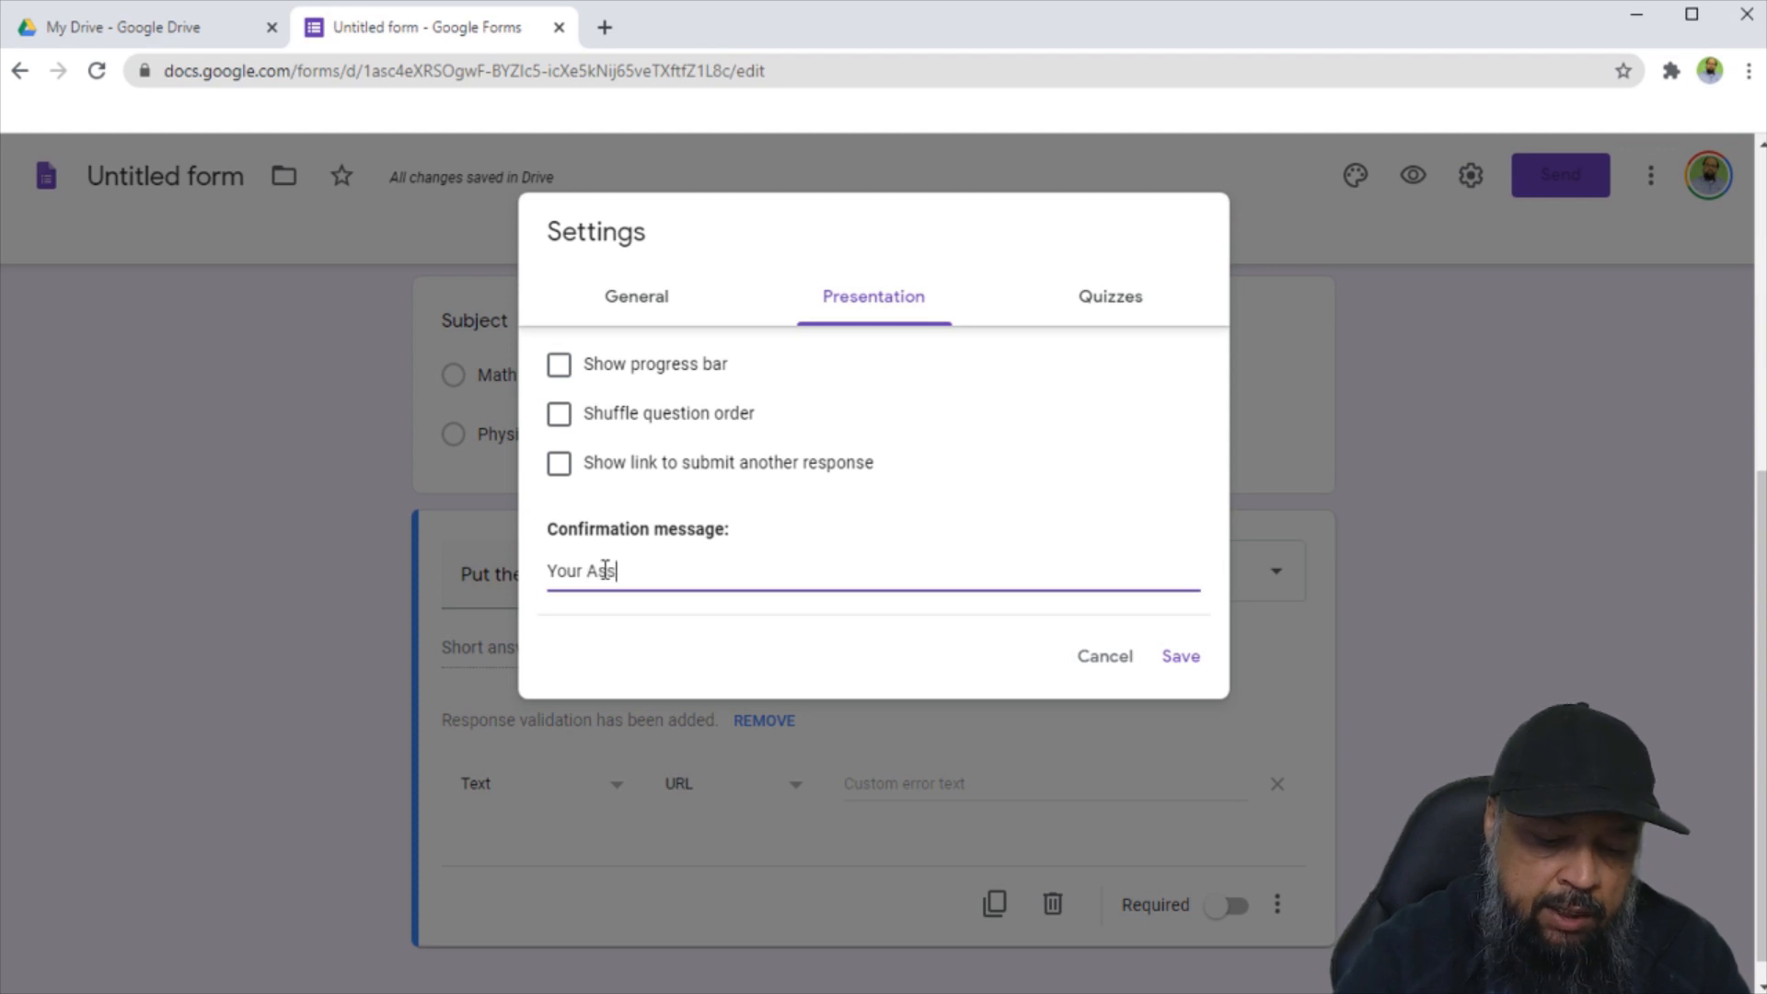
{"action": "type", "text": "ignment has been submi"}
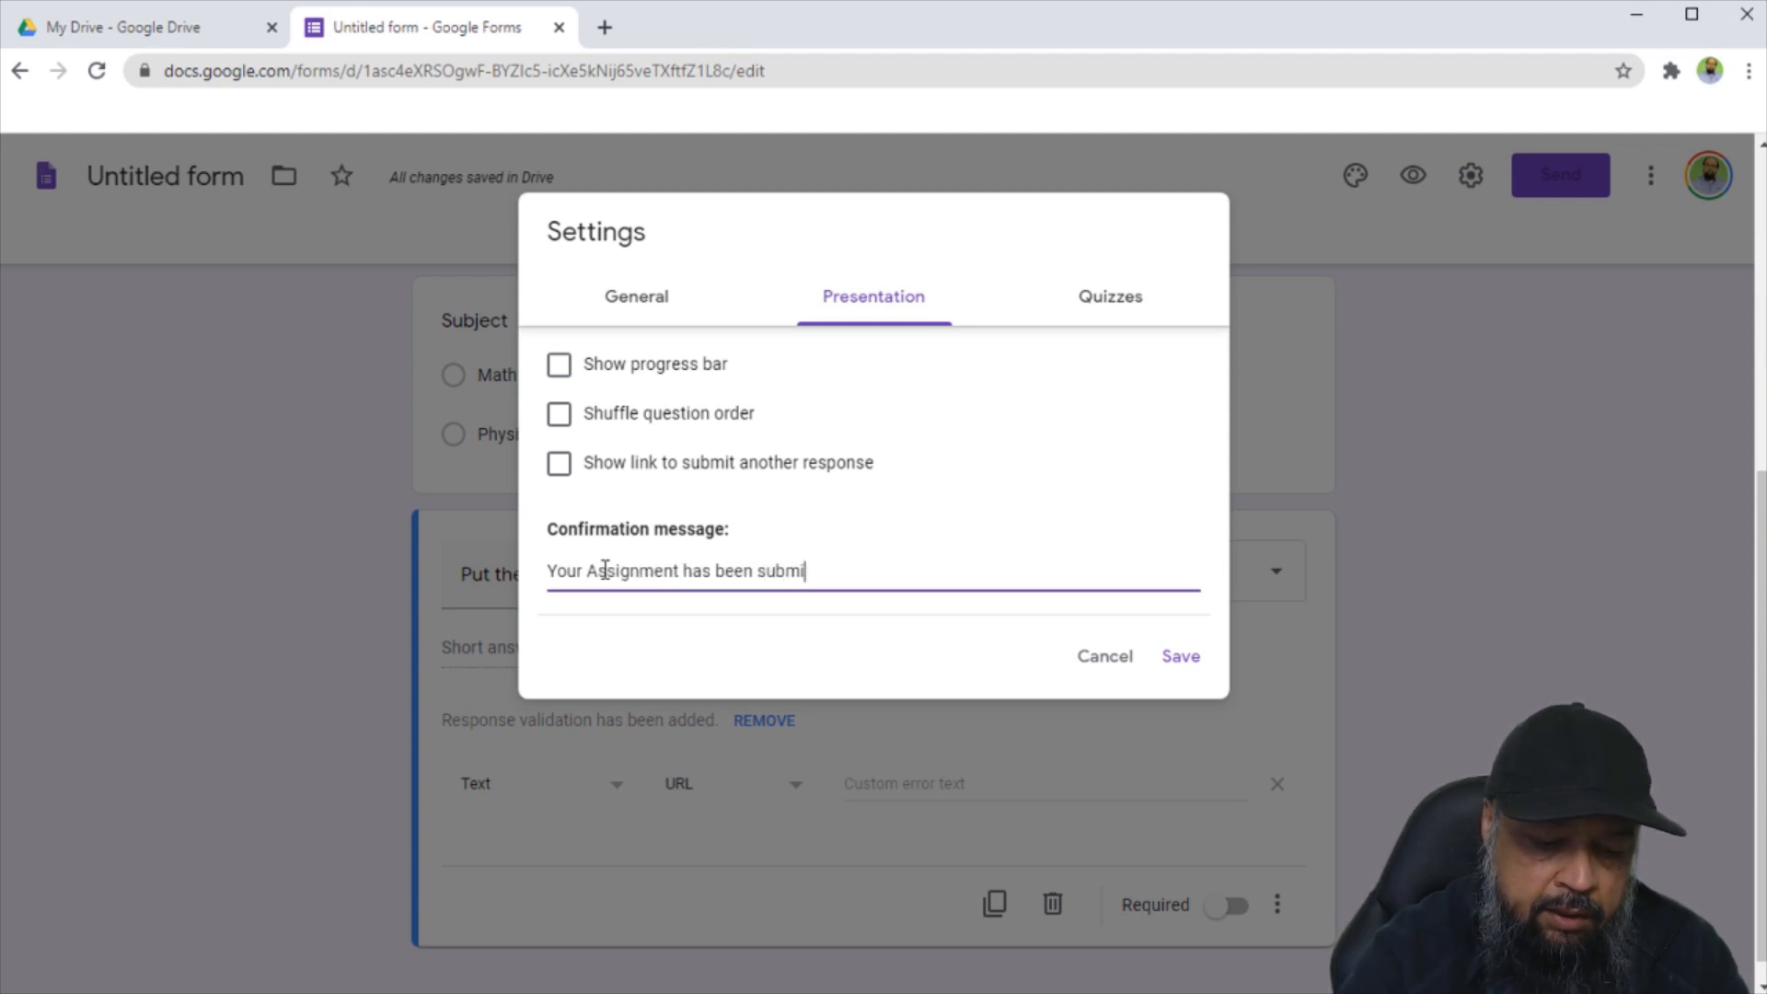
{"action": "type", "text": "tted. If"}
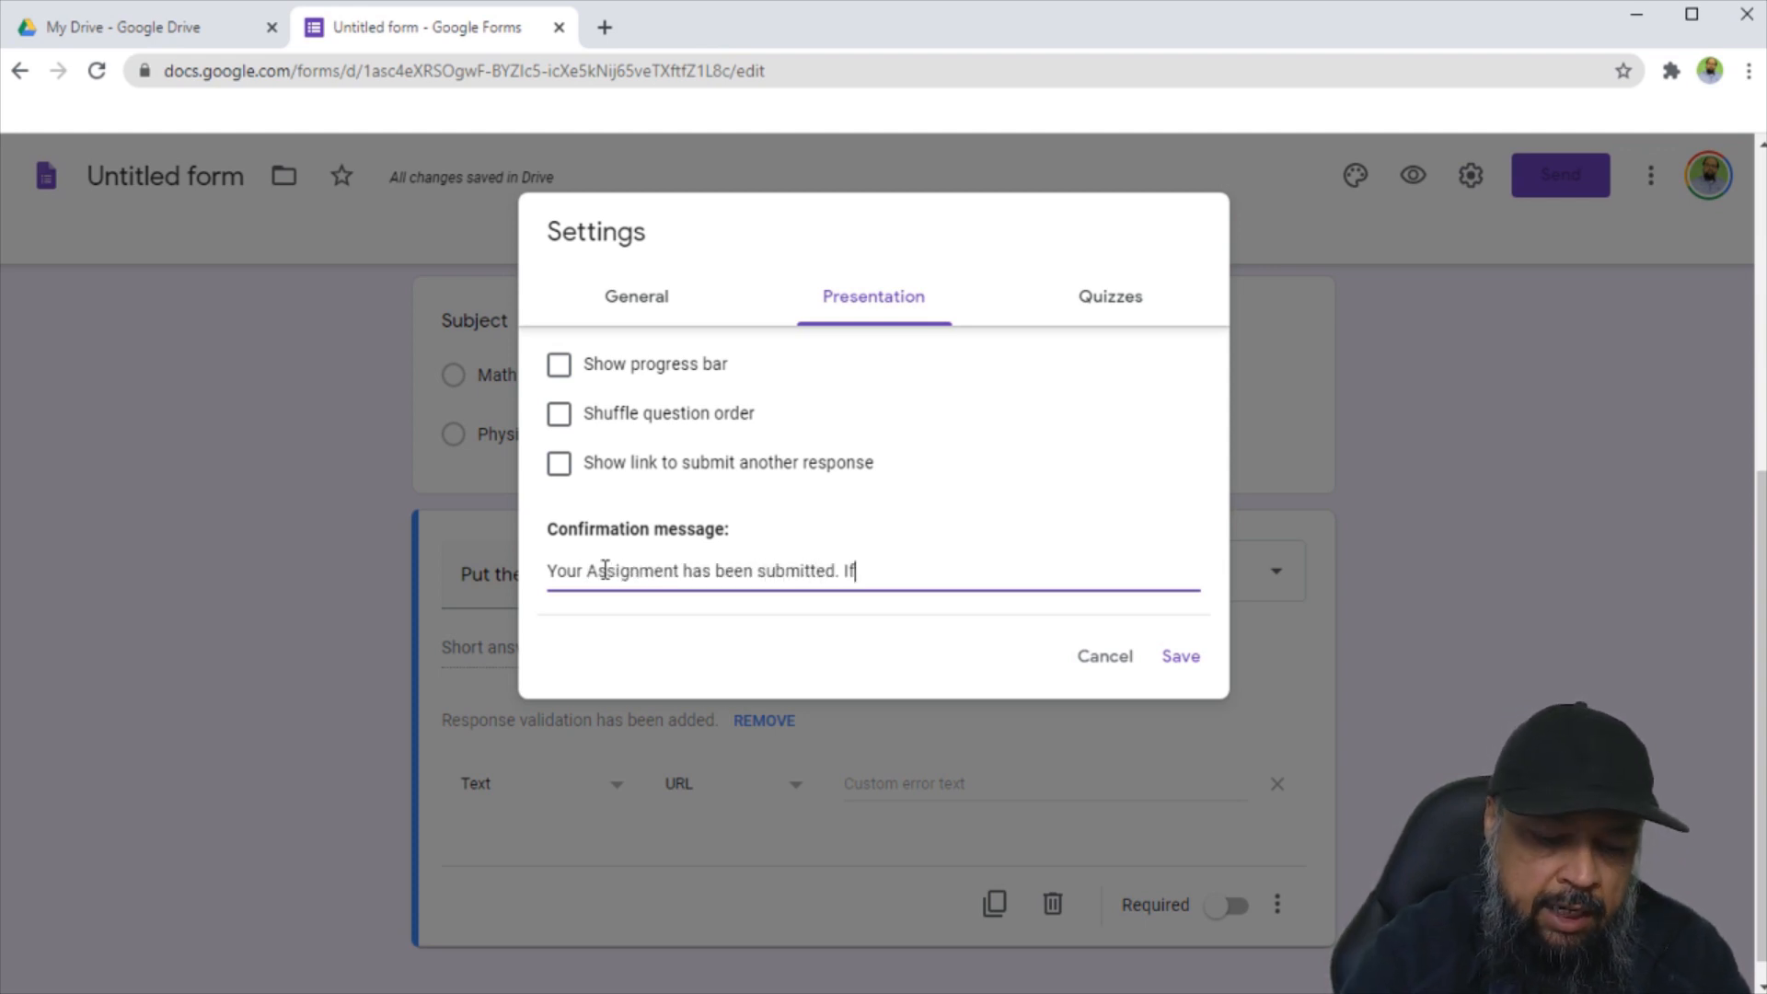
{"action": "type", "text": " you have no"}
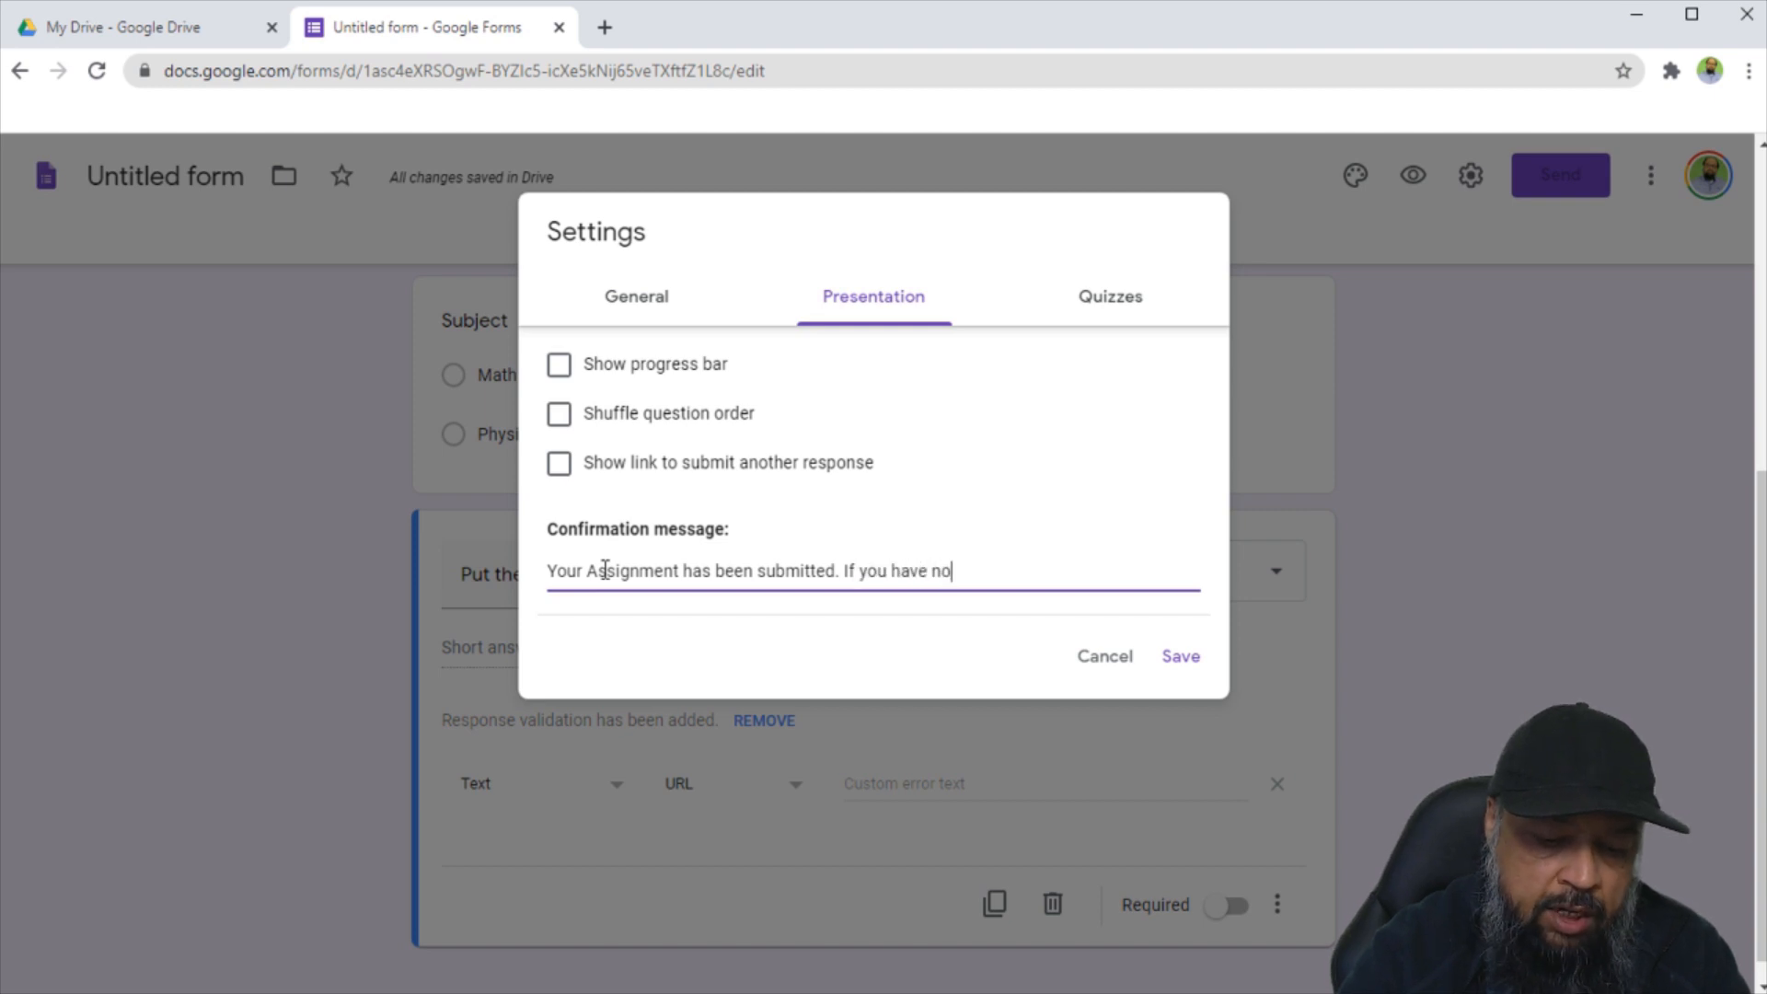
{"action": "type", "text": "t shared t"}
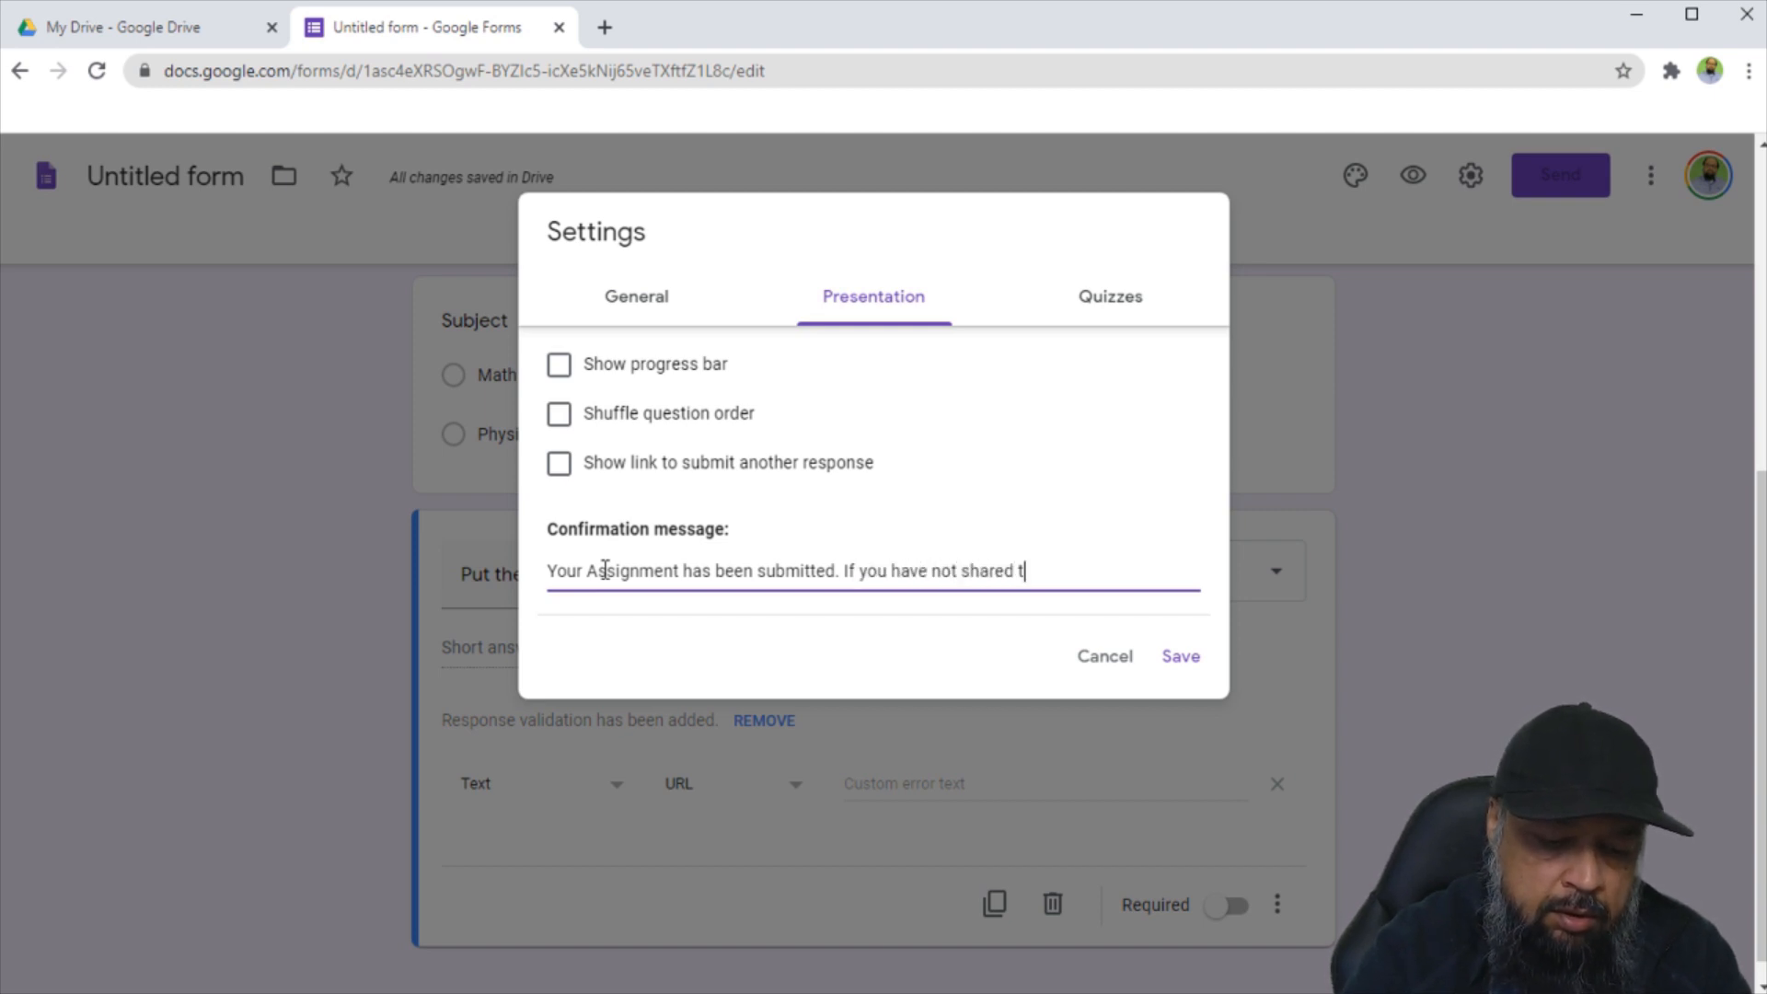
{"action": "type", "text": "he document. Please make su"}
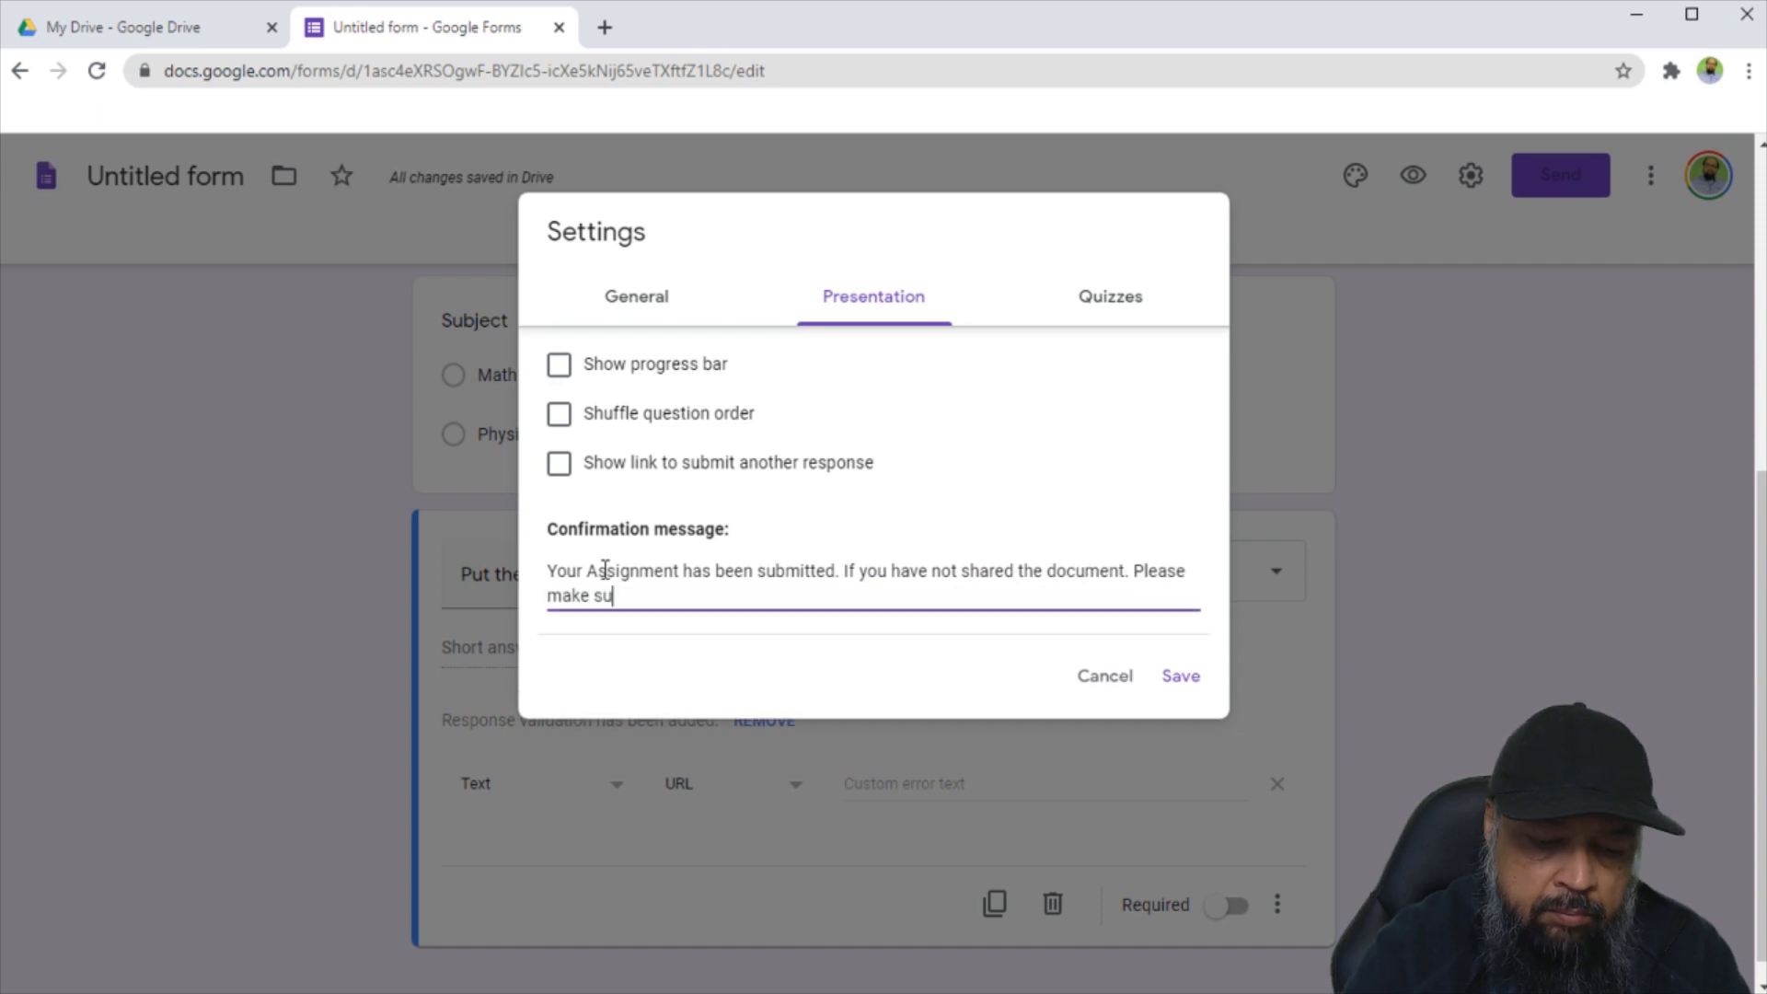
{"action": "type", "text": "re you do so."}
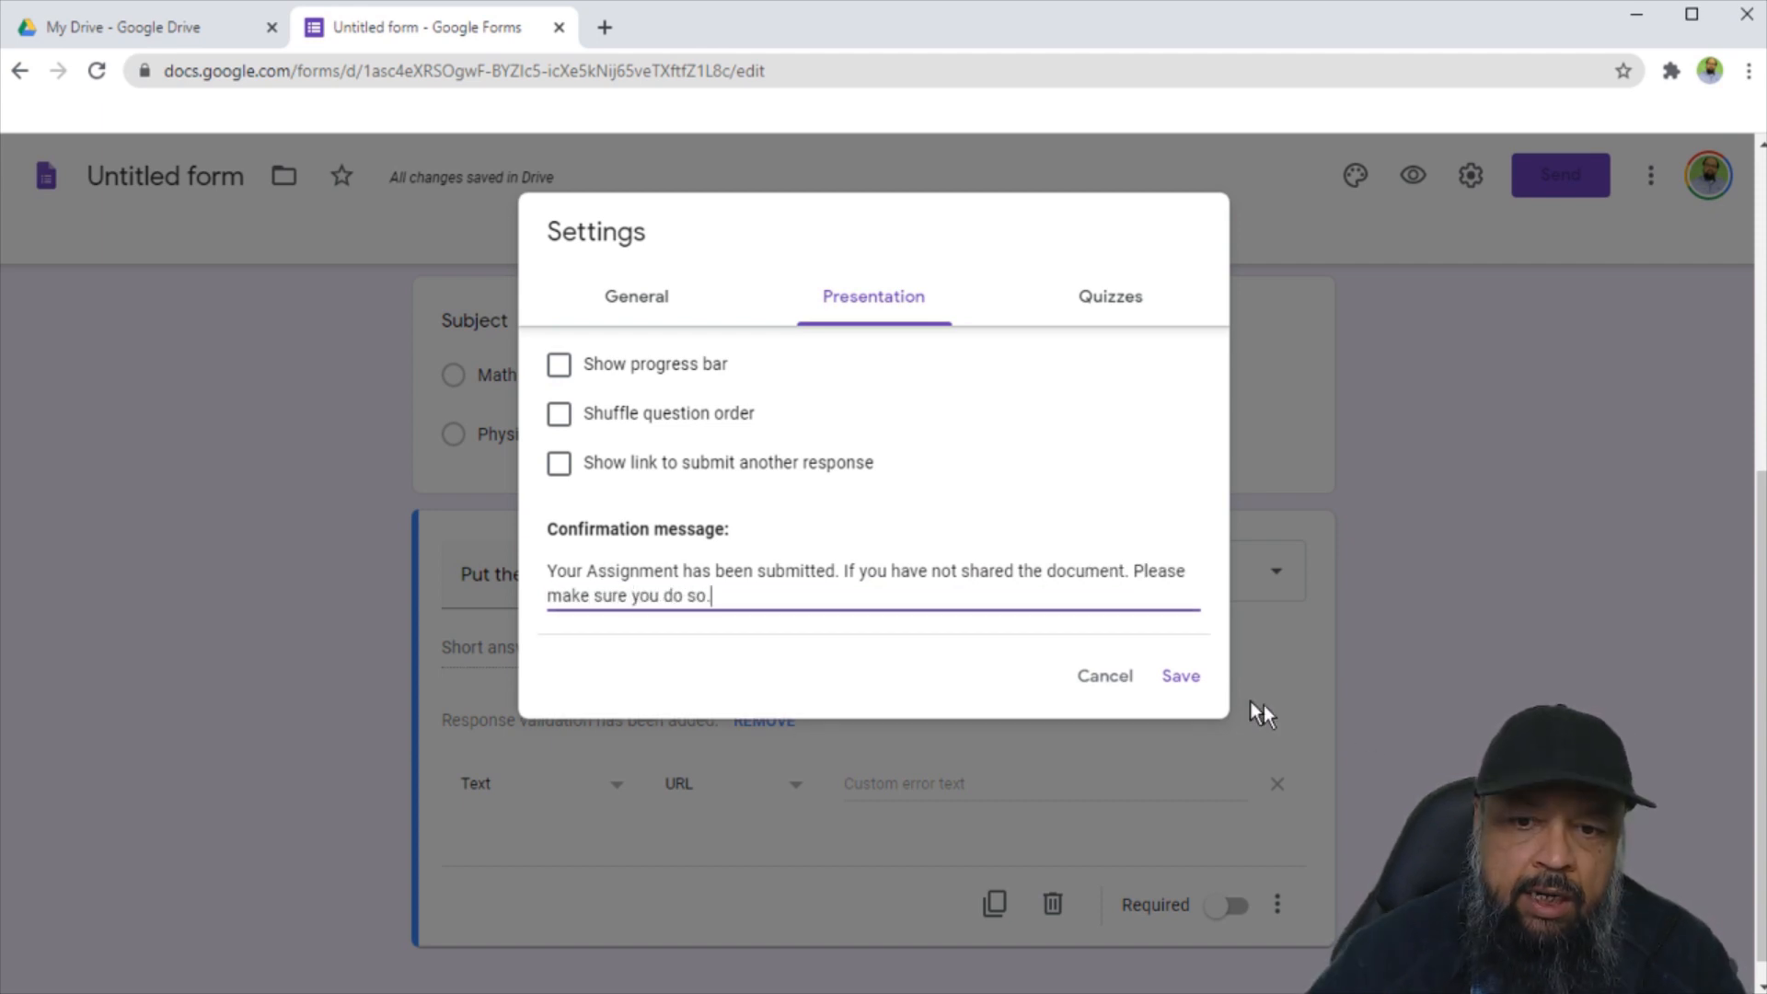
{"action": "left_click", "coordinate": [1180, 679]}
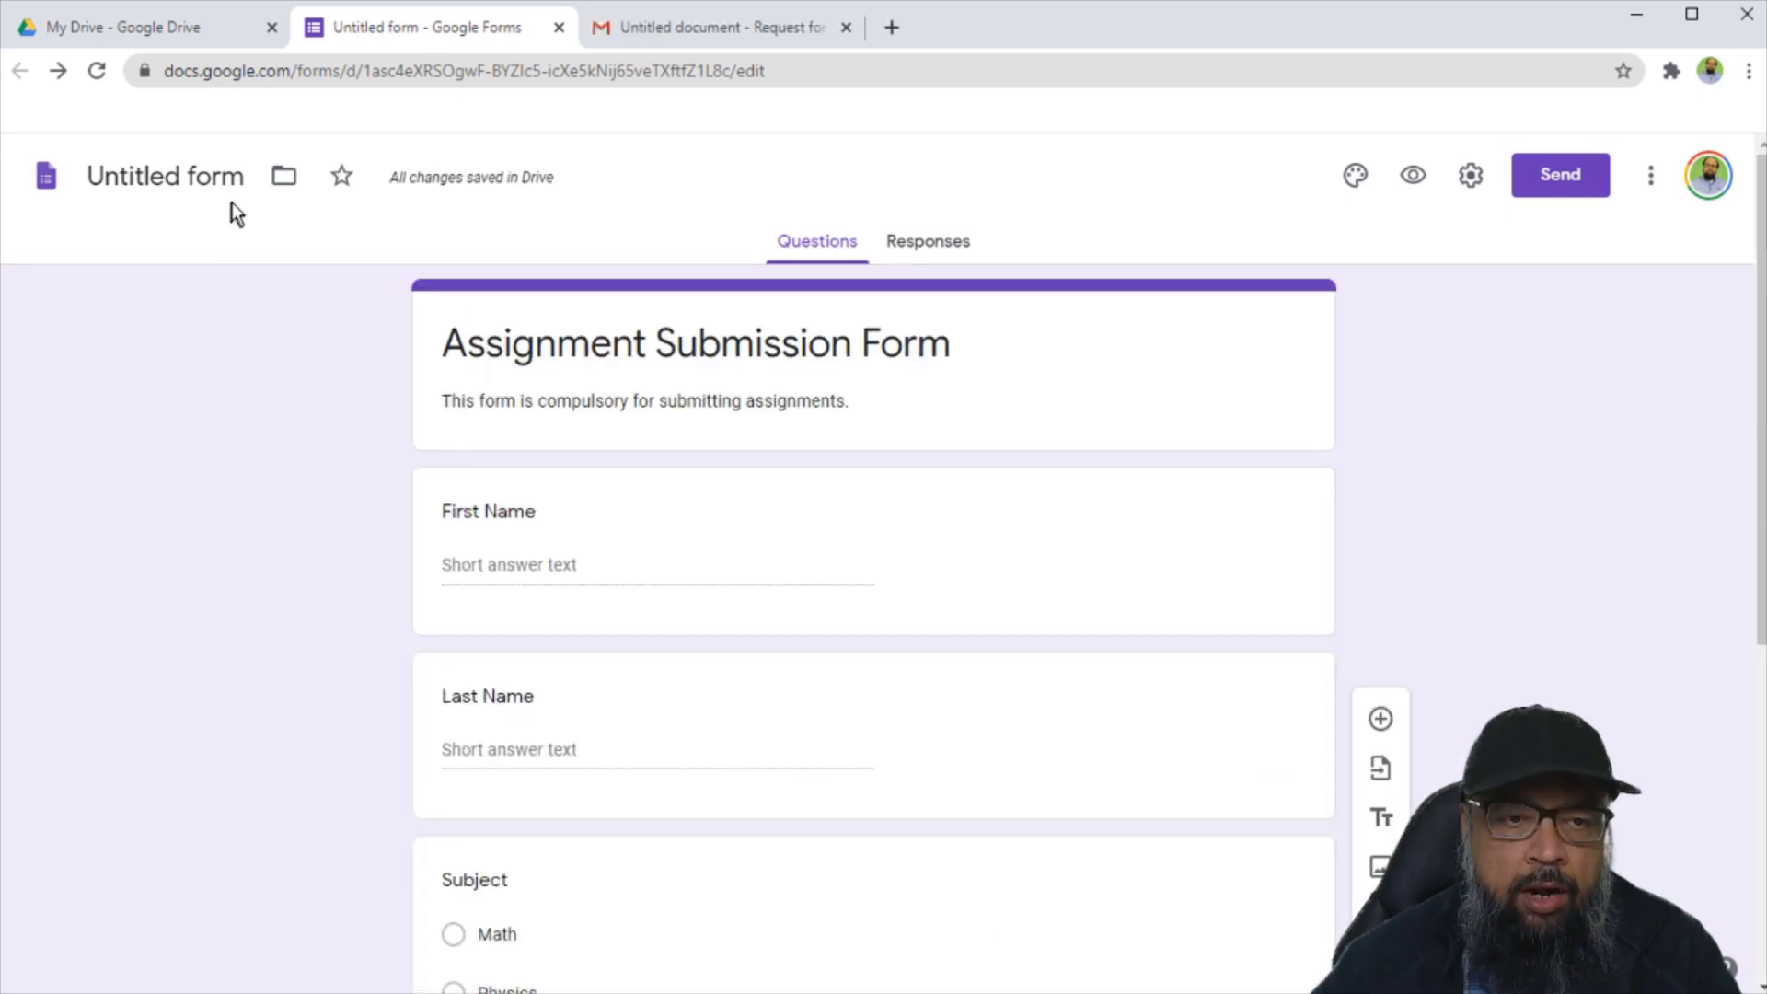
Rename the file 'Assignment Submission Form', keep First Name before Last Name, and open Send.
{"action": "left_click", "coordinate": [239, 177]}
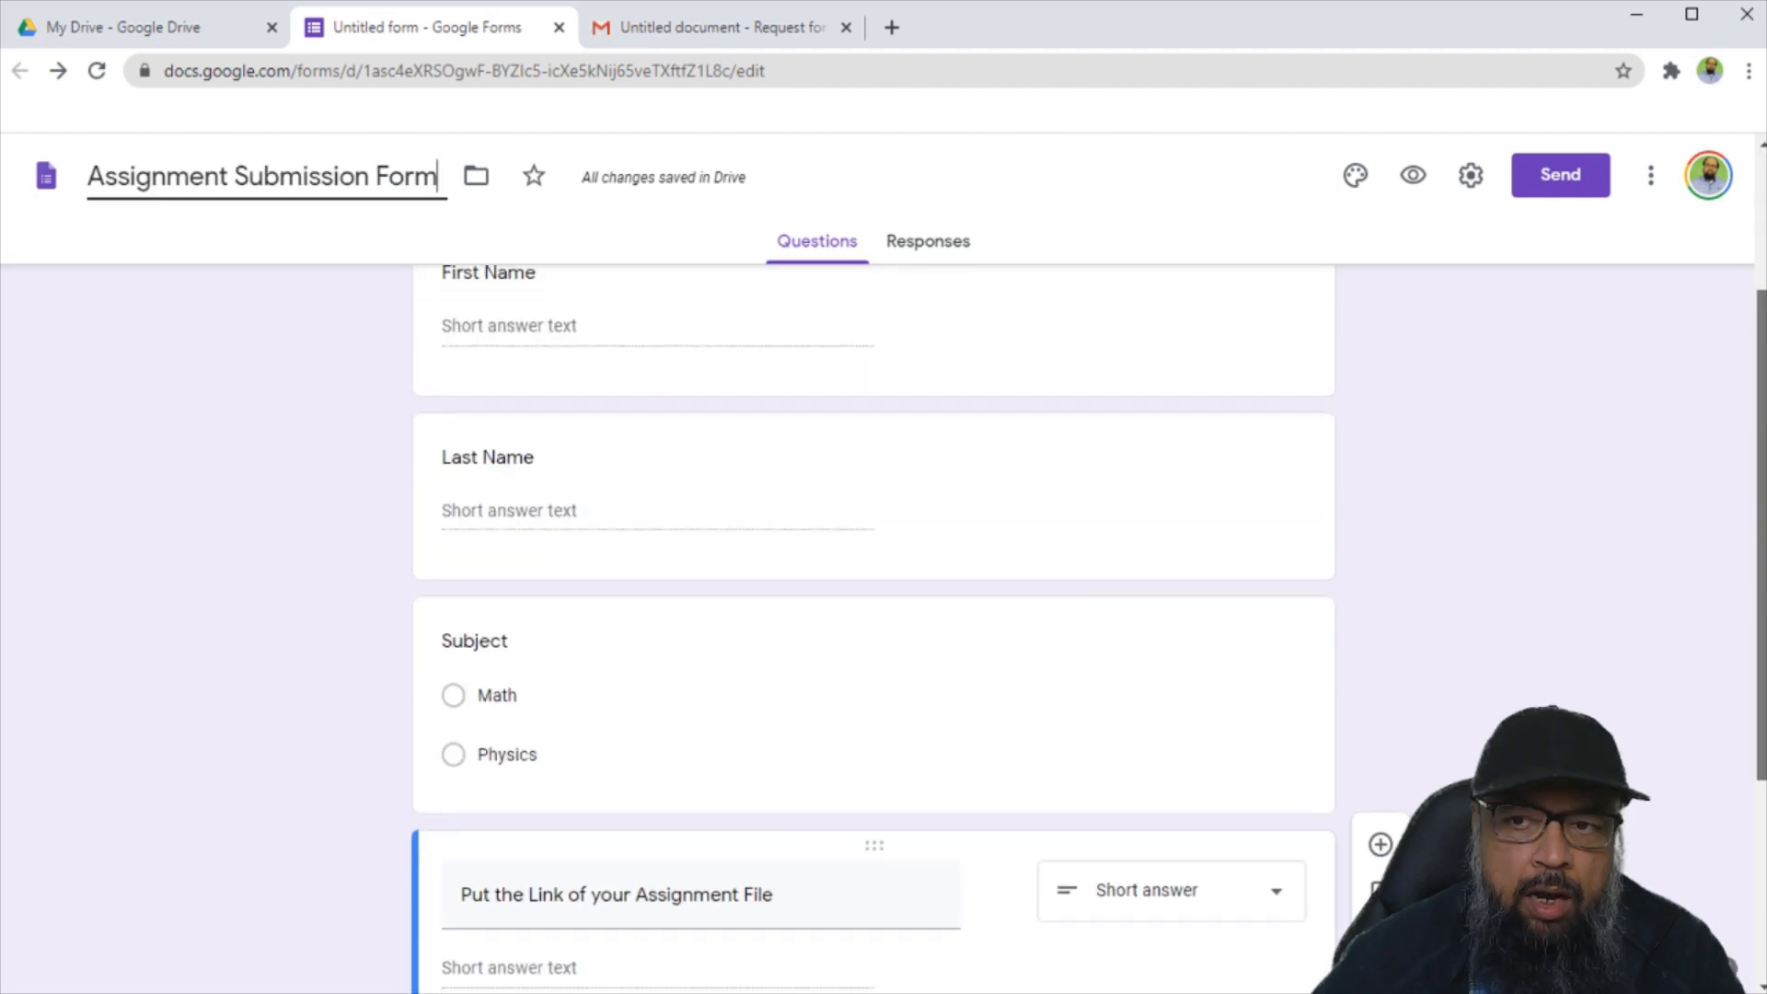
{"action": "left_click_drag", "start_coordinate": [1761, 531], "coordinate": [1762, 483]}
{"action": "left_click_drag", "start_coordinate": [423, 362], "coordinate": [442, 615]}
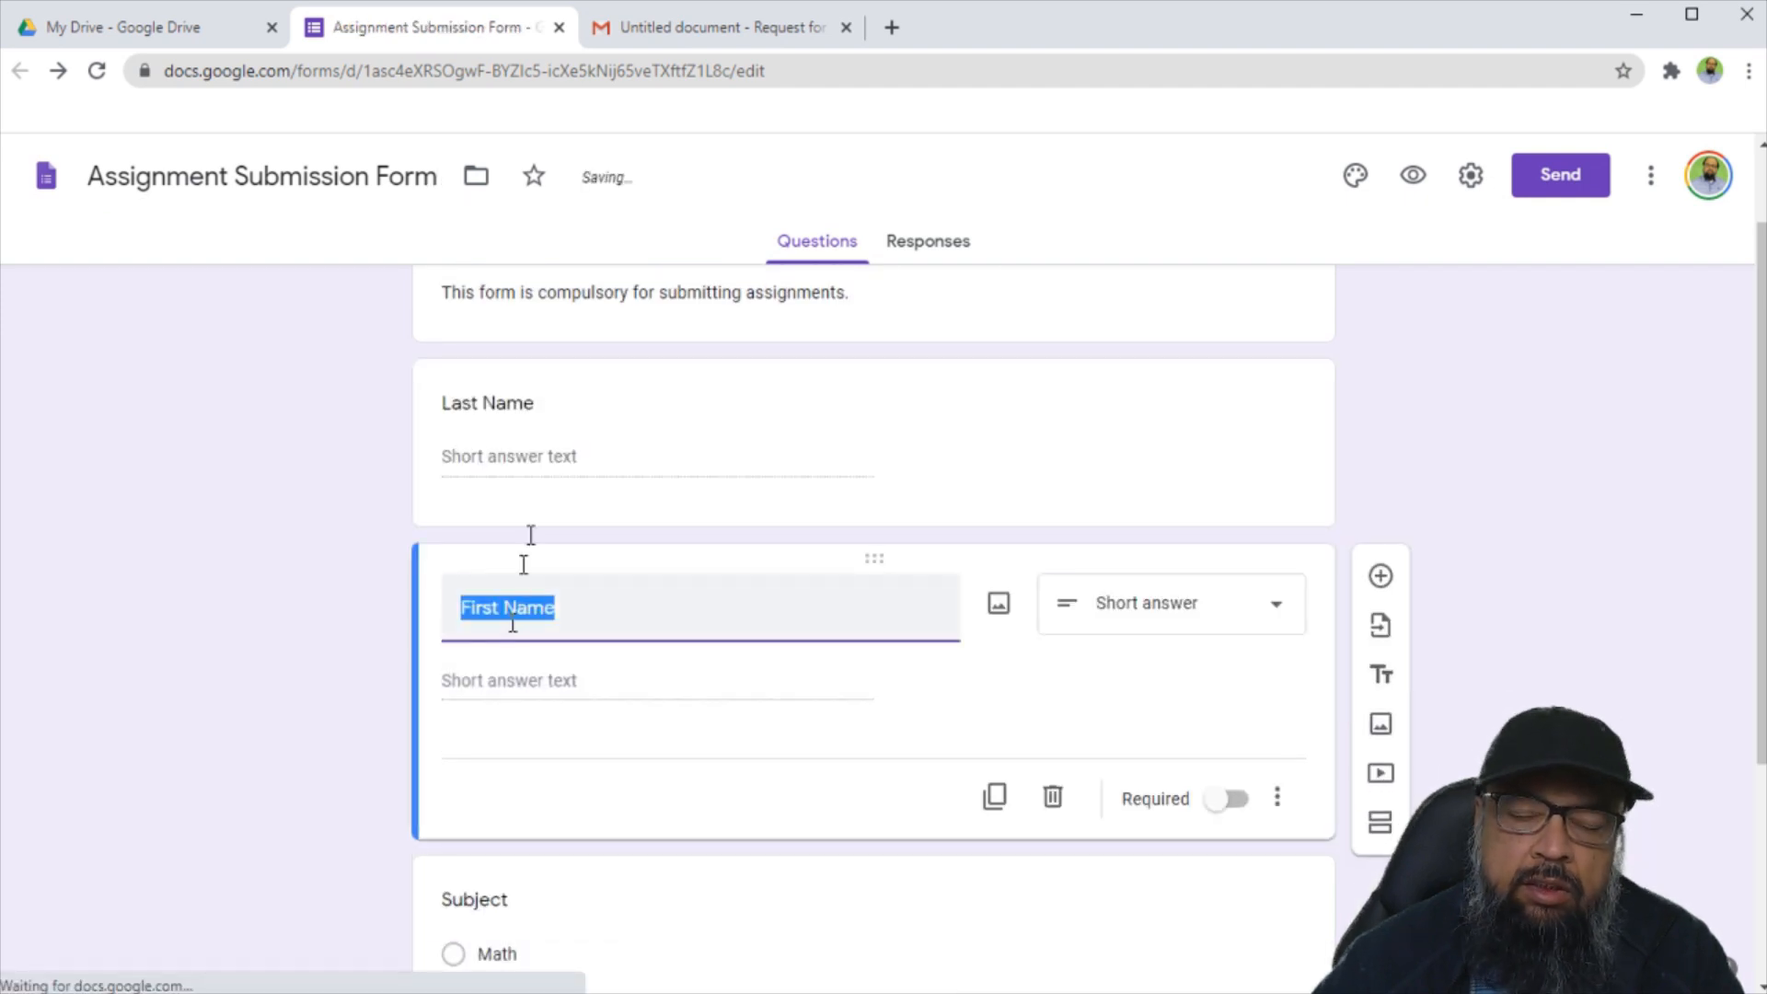
{"action": "left_click", "coordinate": [423, 554]}
{"action": "left_click_drag", "start_coordinate": [430, 569], "coordinate": [485, 425]}
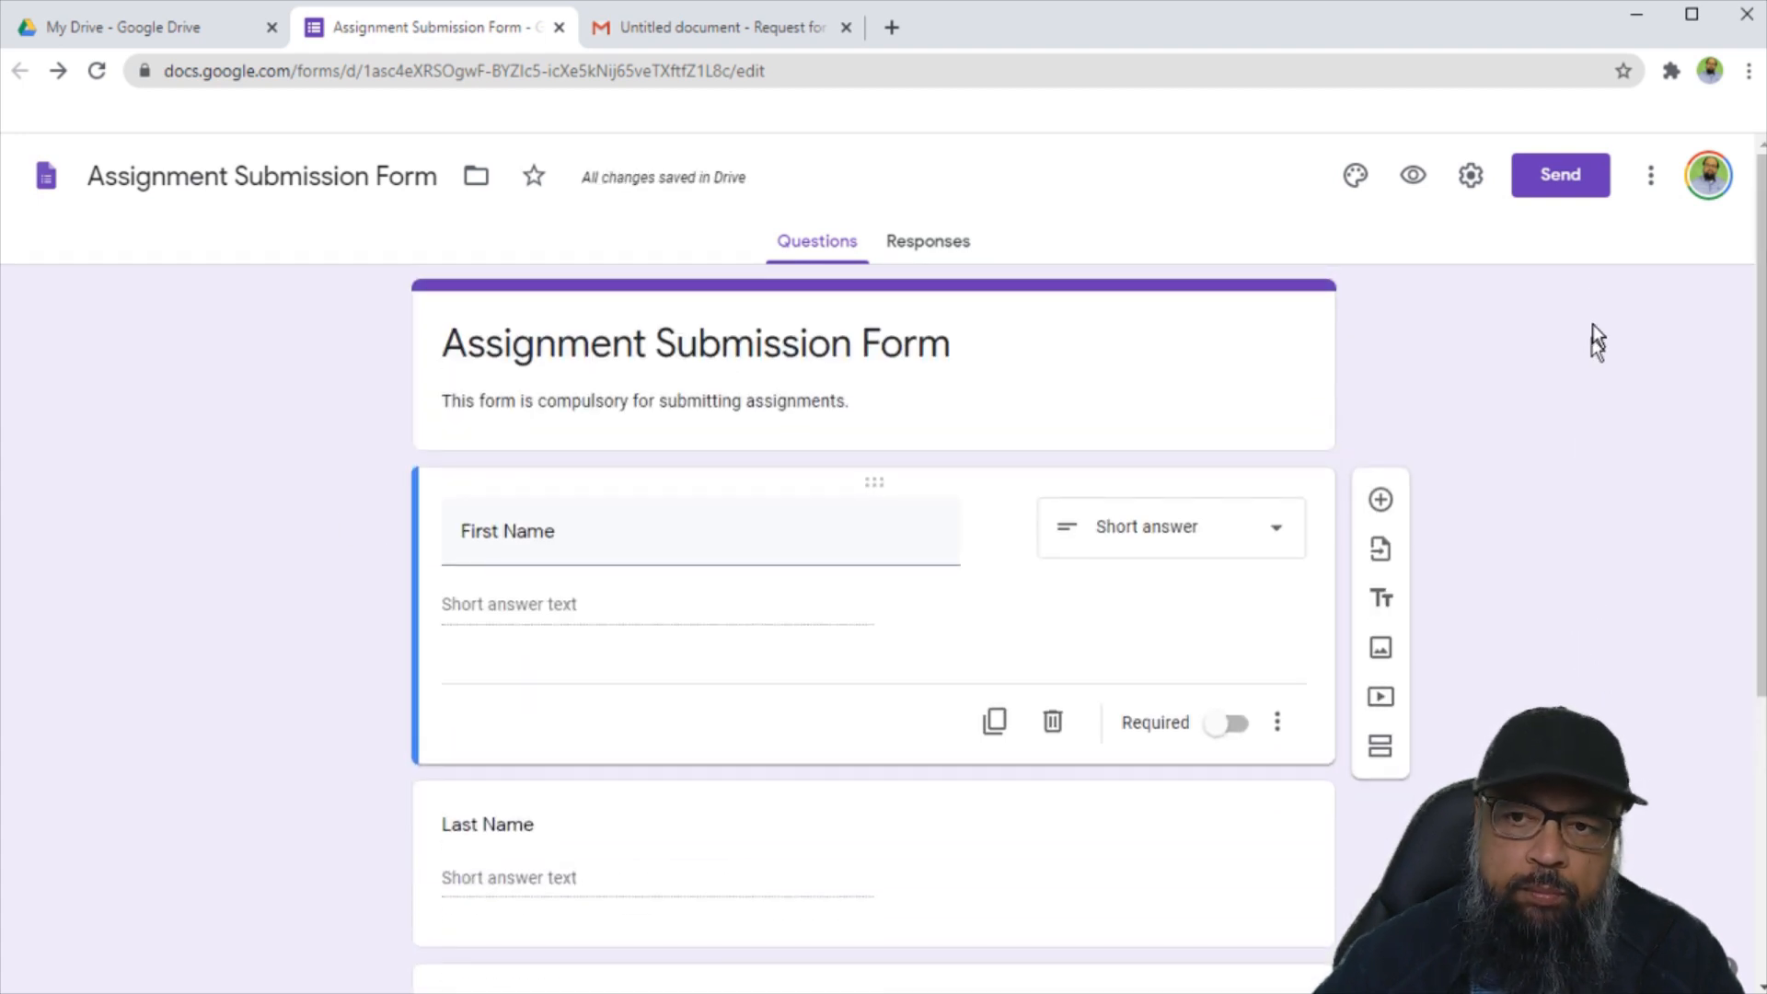
{"action": "left_click", "coordinate": [1554, 181]}
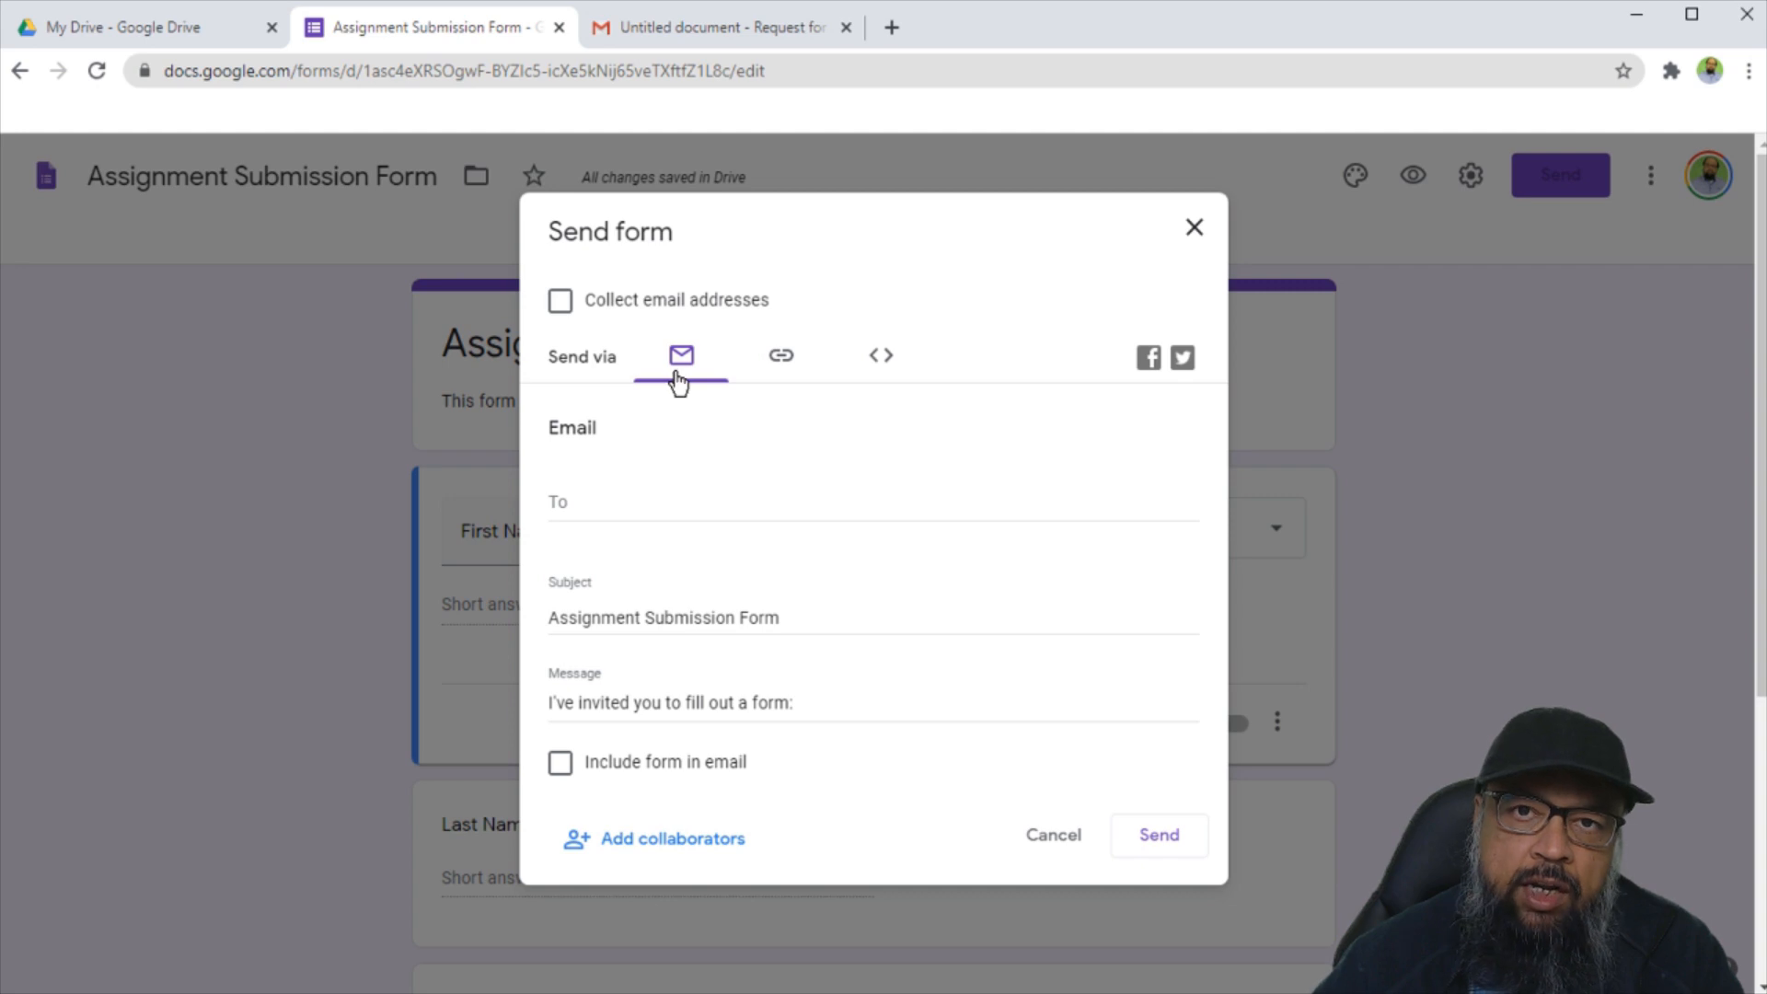
Generate a shortened forms.gle link for the form, then return to email sending.
{"action": "left_click", "coordinate": [788, 372]}
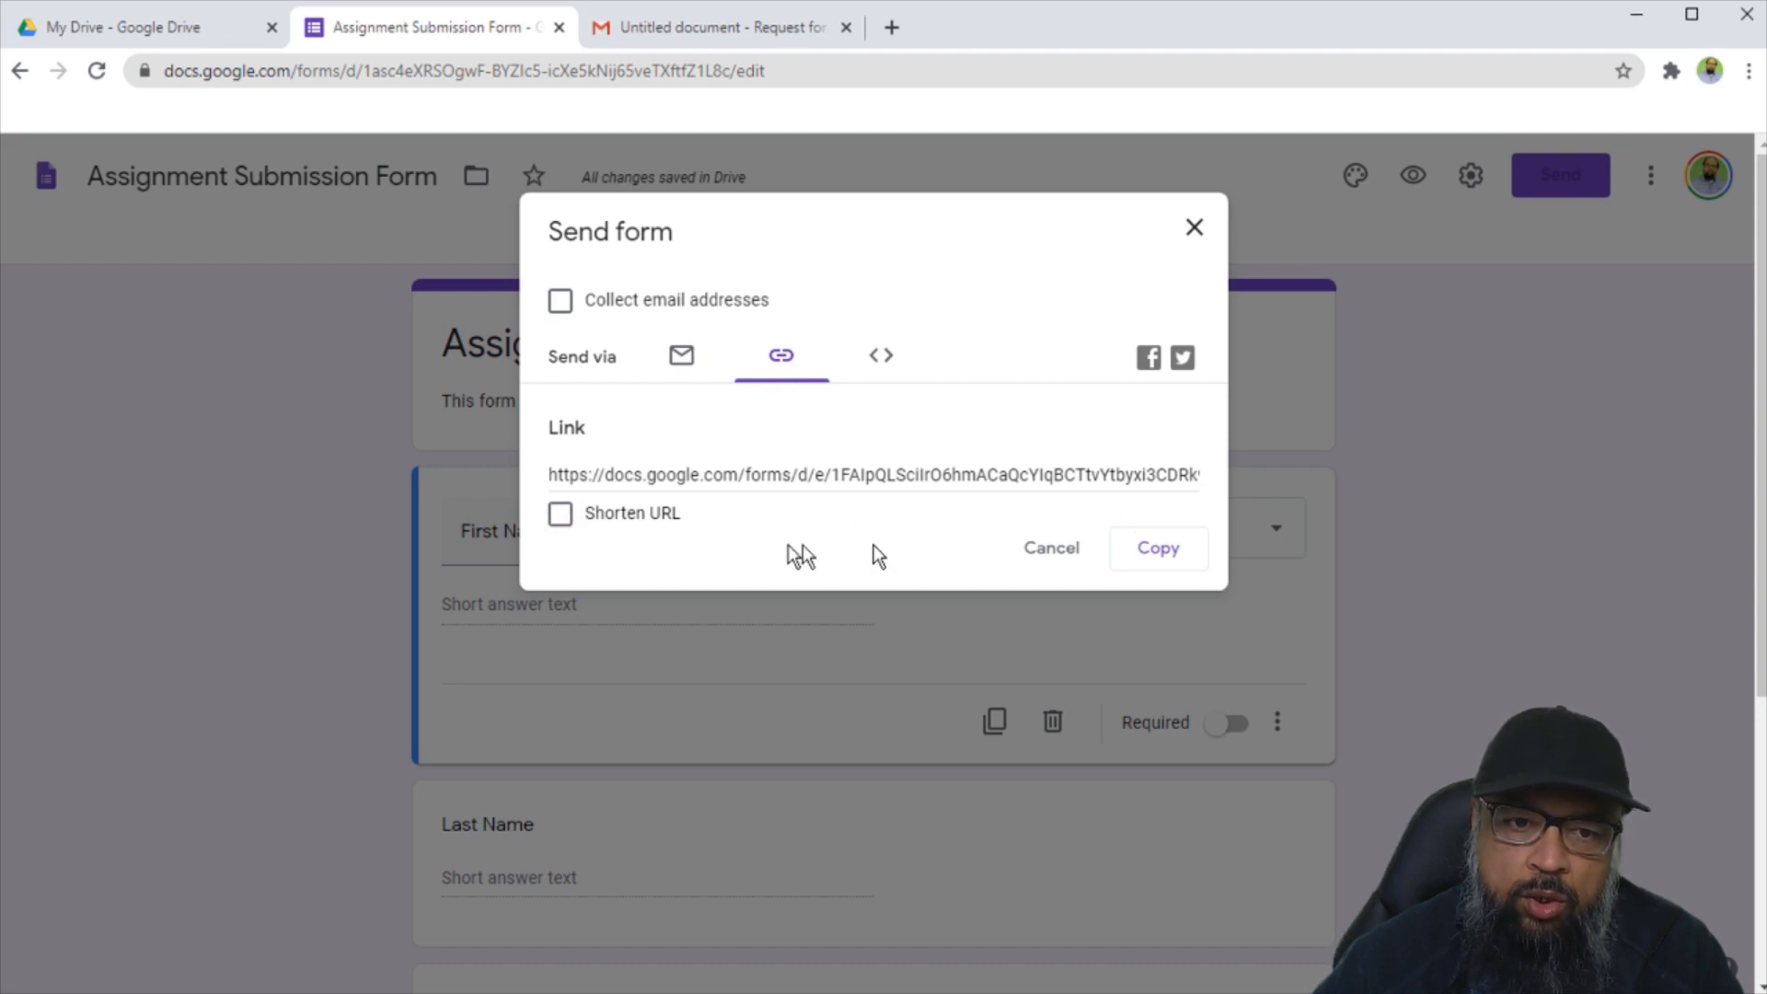
{"action": "left_click", "coordinate": [562, 515]}
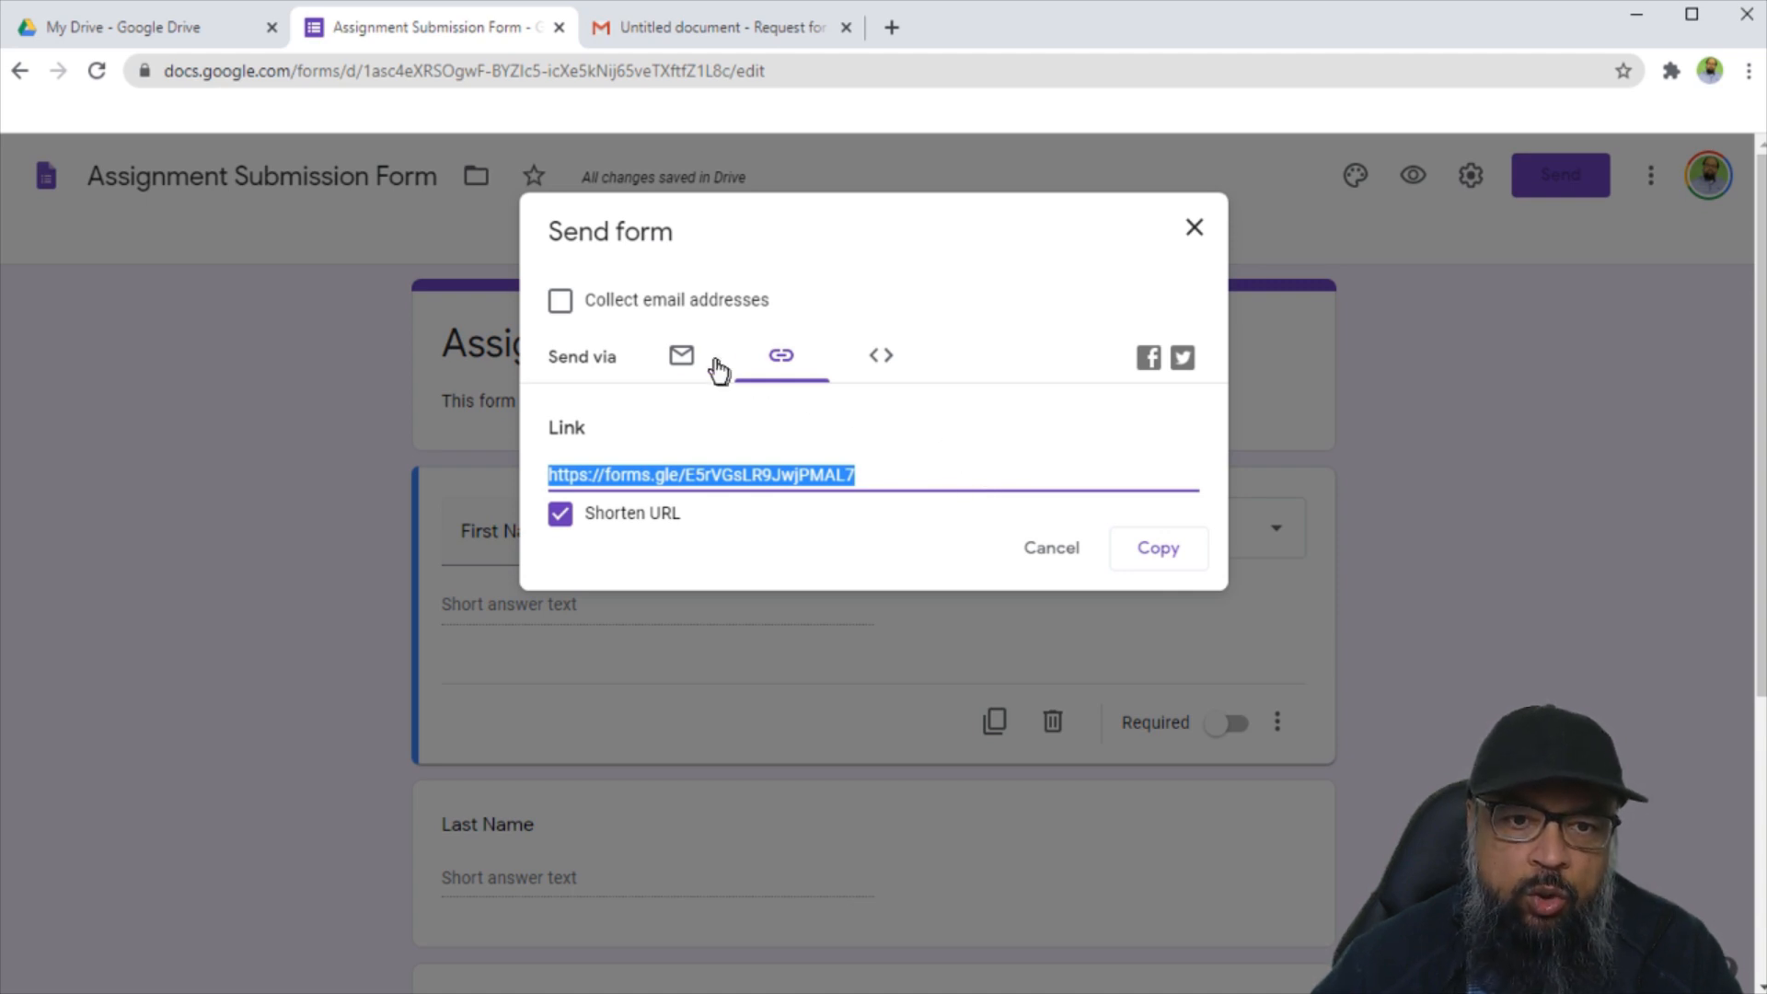
{"action": "left_click", "coordinate": [684, 358]}
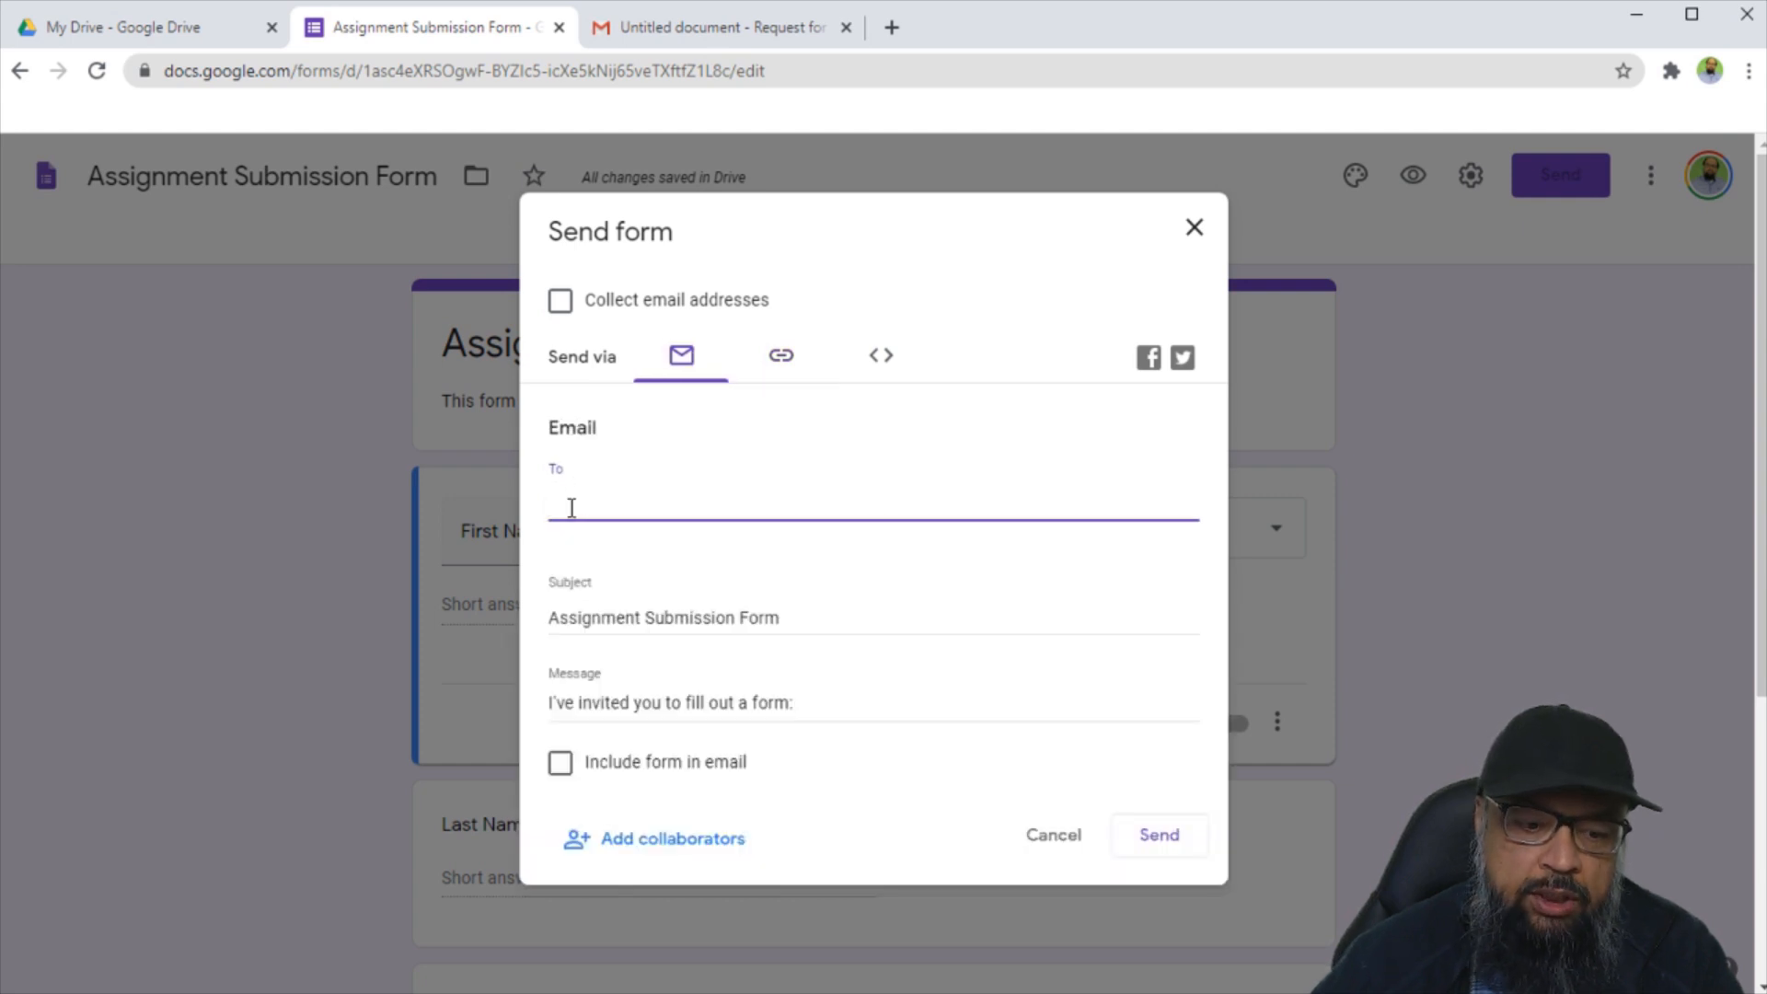
Send the form to the autocompleted recipient with 'Include form in email' ticked.
{"action": "type", "text": "digit"}
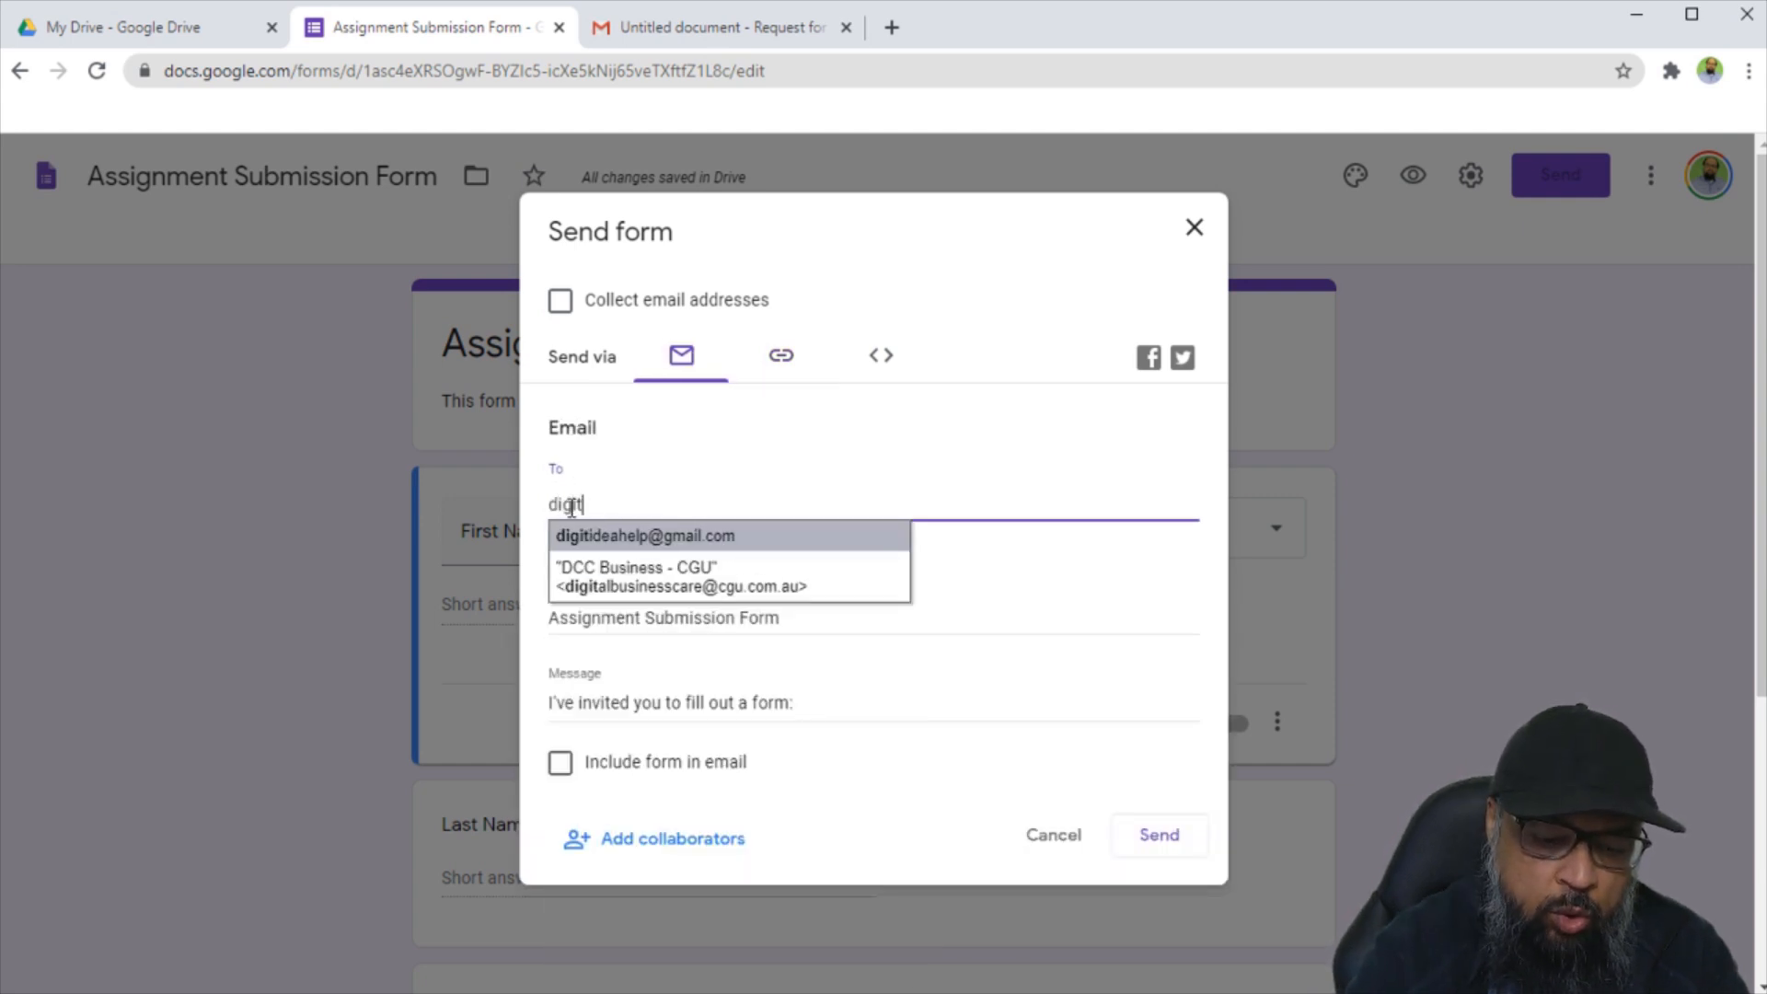
{"action": "left_click", "coordinate": [596, 536]}
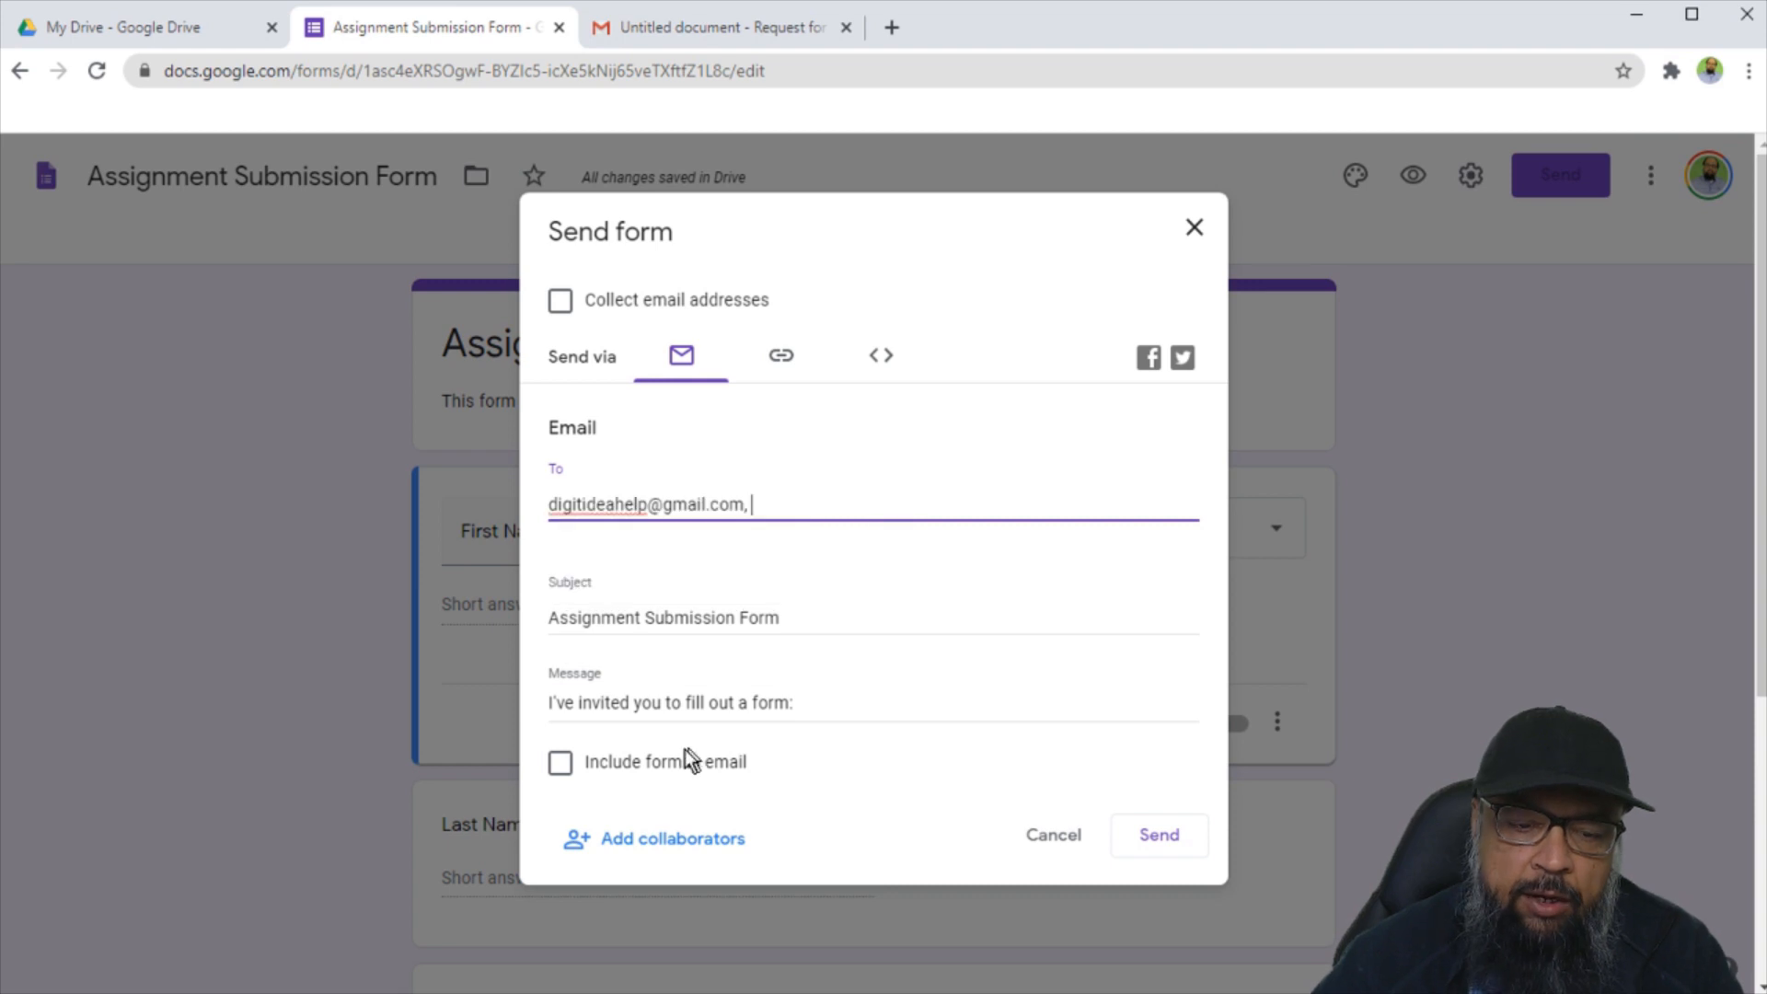
{"action": "left_click", "coordinate": [561, 764]}
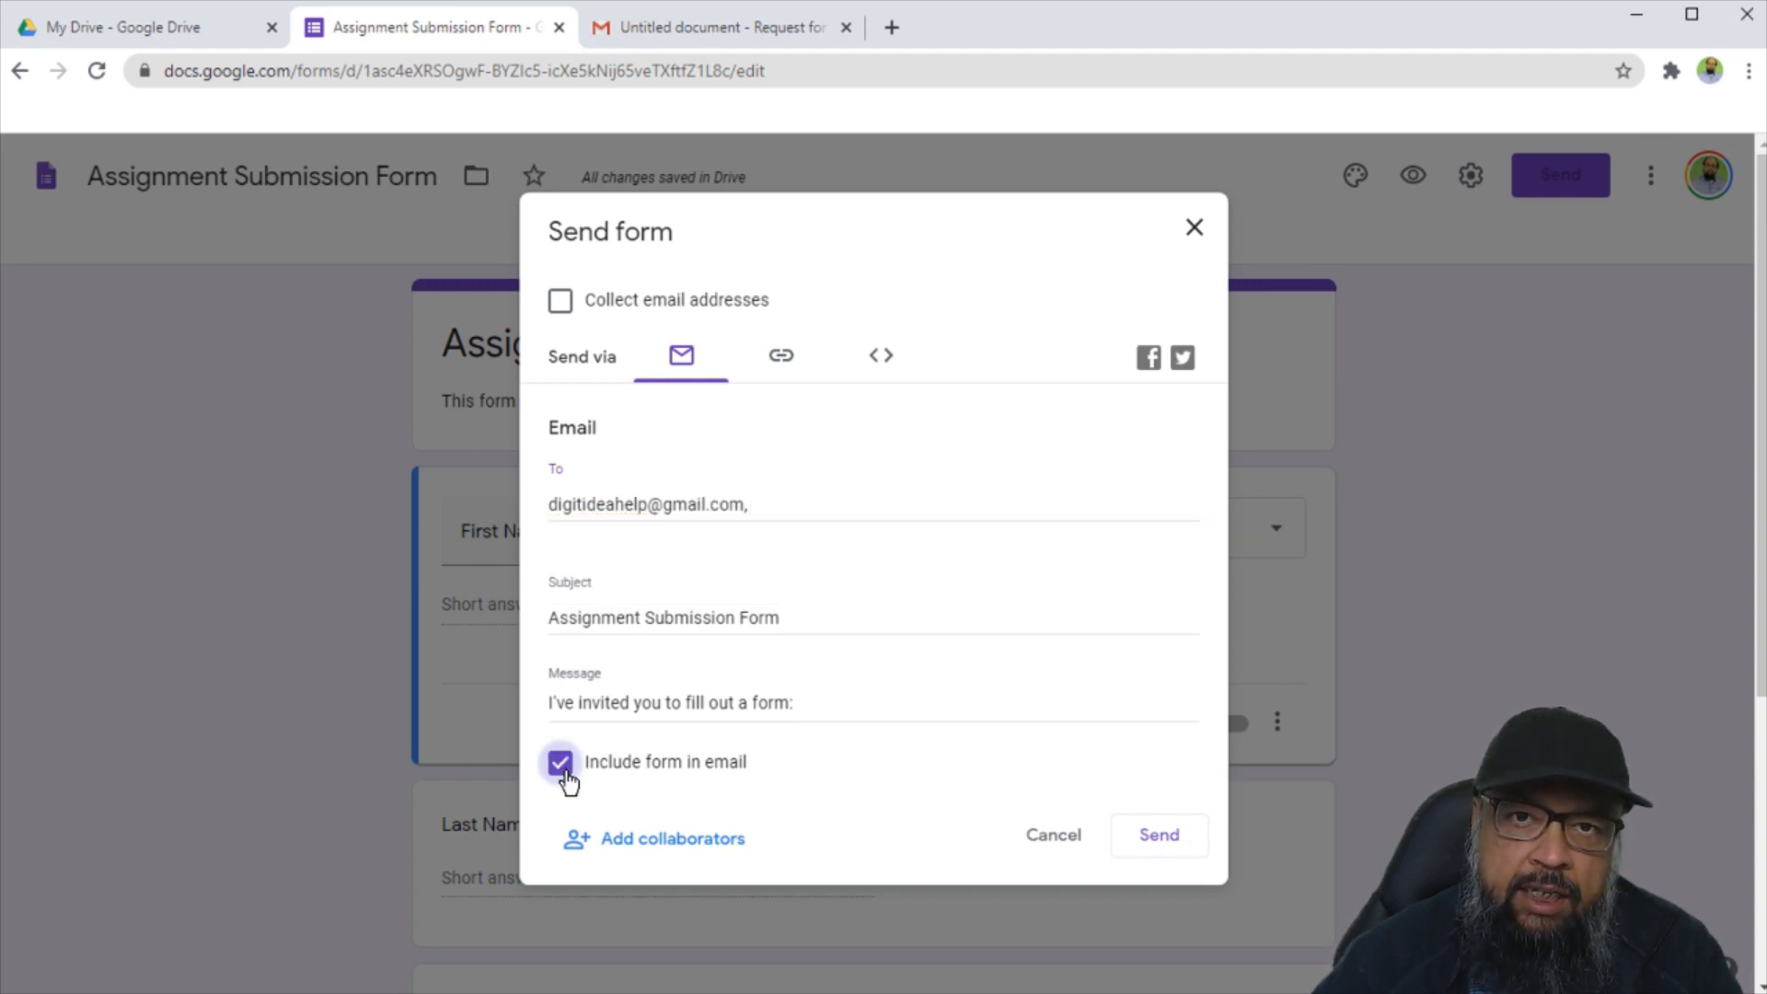
{"action": "left_click", "coordinate": [1157, 842]}
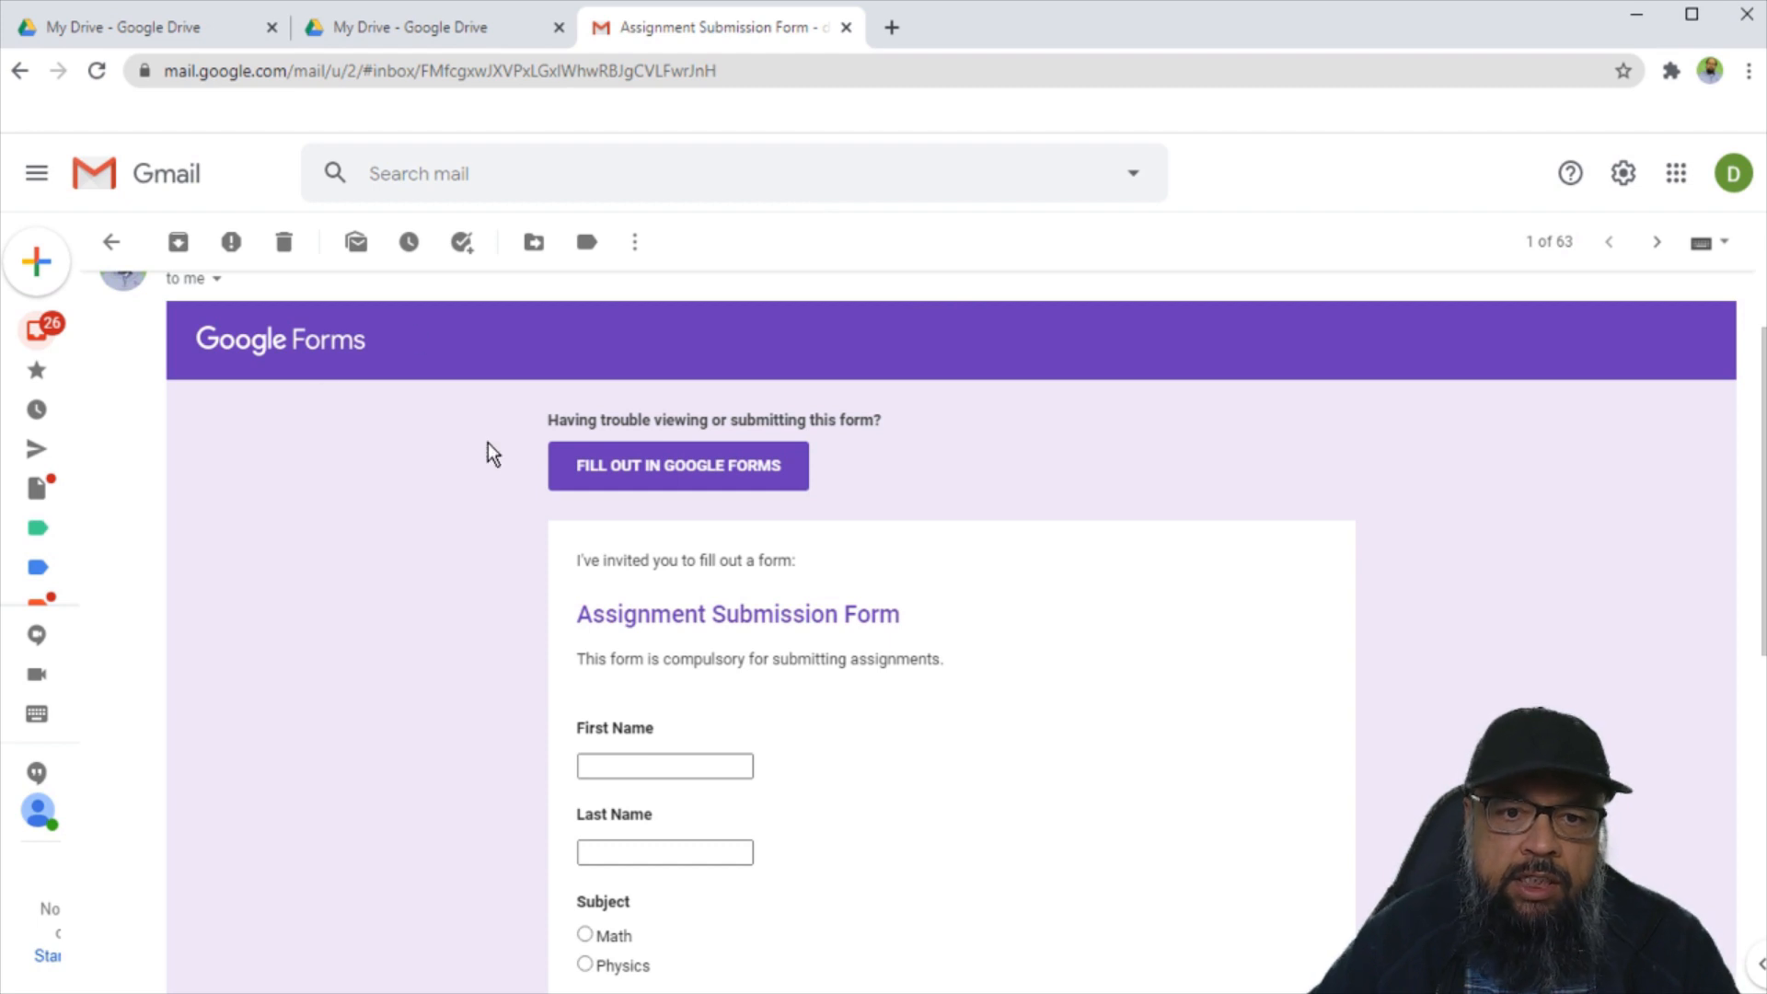
In the emailed form, enter the student's first and last name and choose Math as the subject.
{"action": "scroll", "coordinate": [1060, 477], "scroll_direction": "down", "scroll_amount": 4}
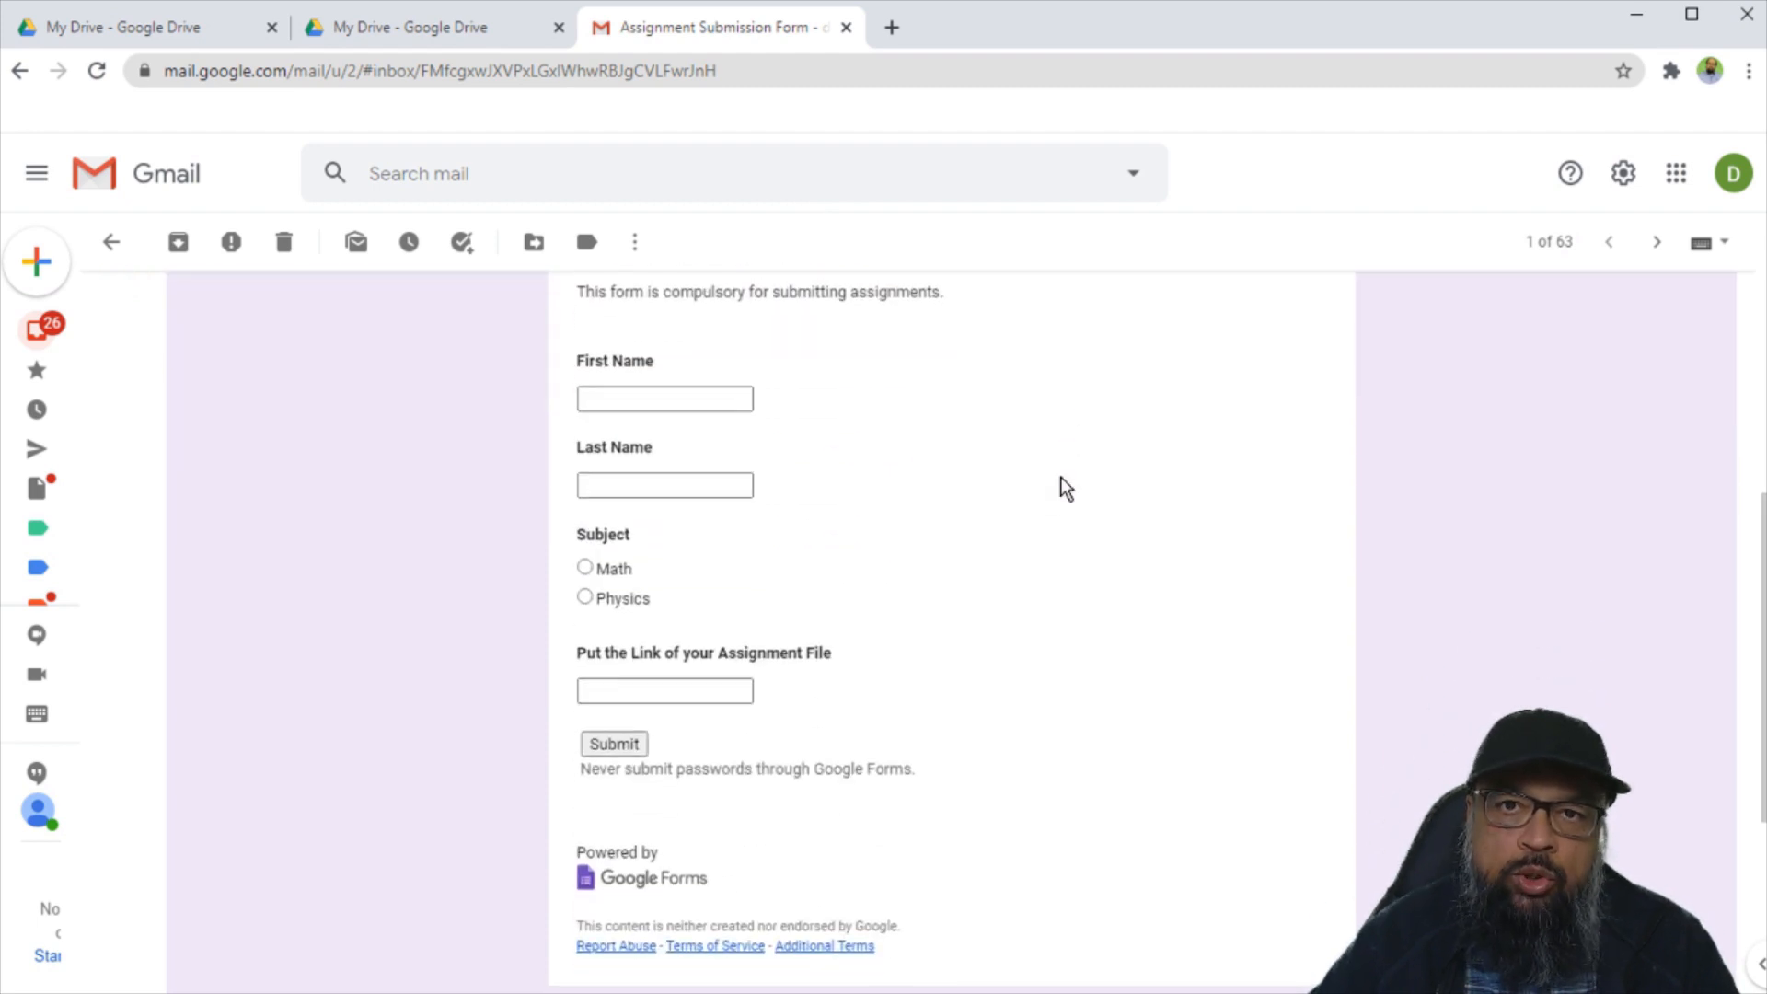
{"action": "scroll", "coordinate": [1060, 477], "scroll_direction": "up", "scroll_amount": 1}
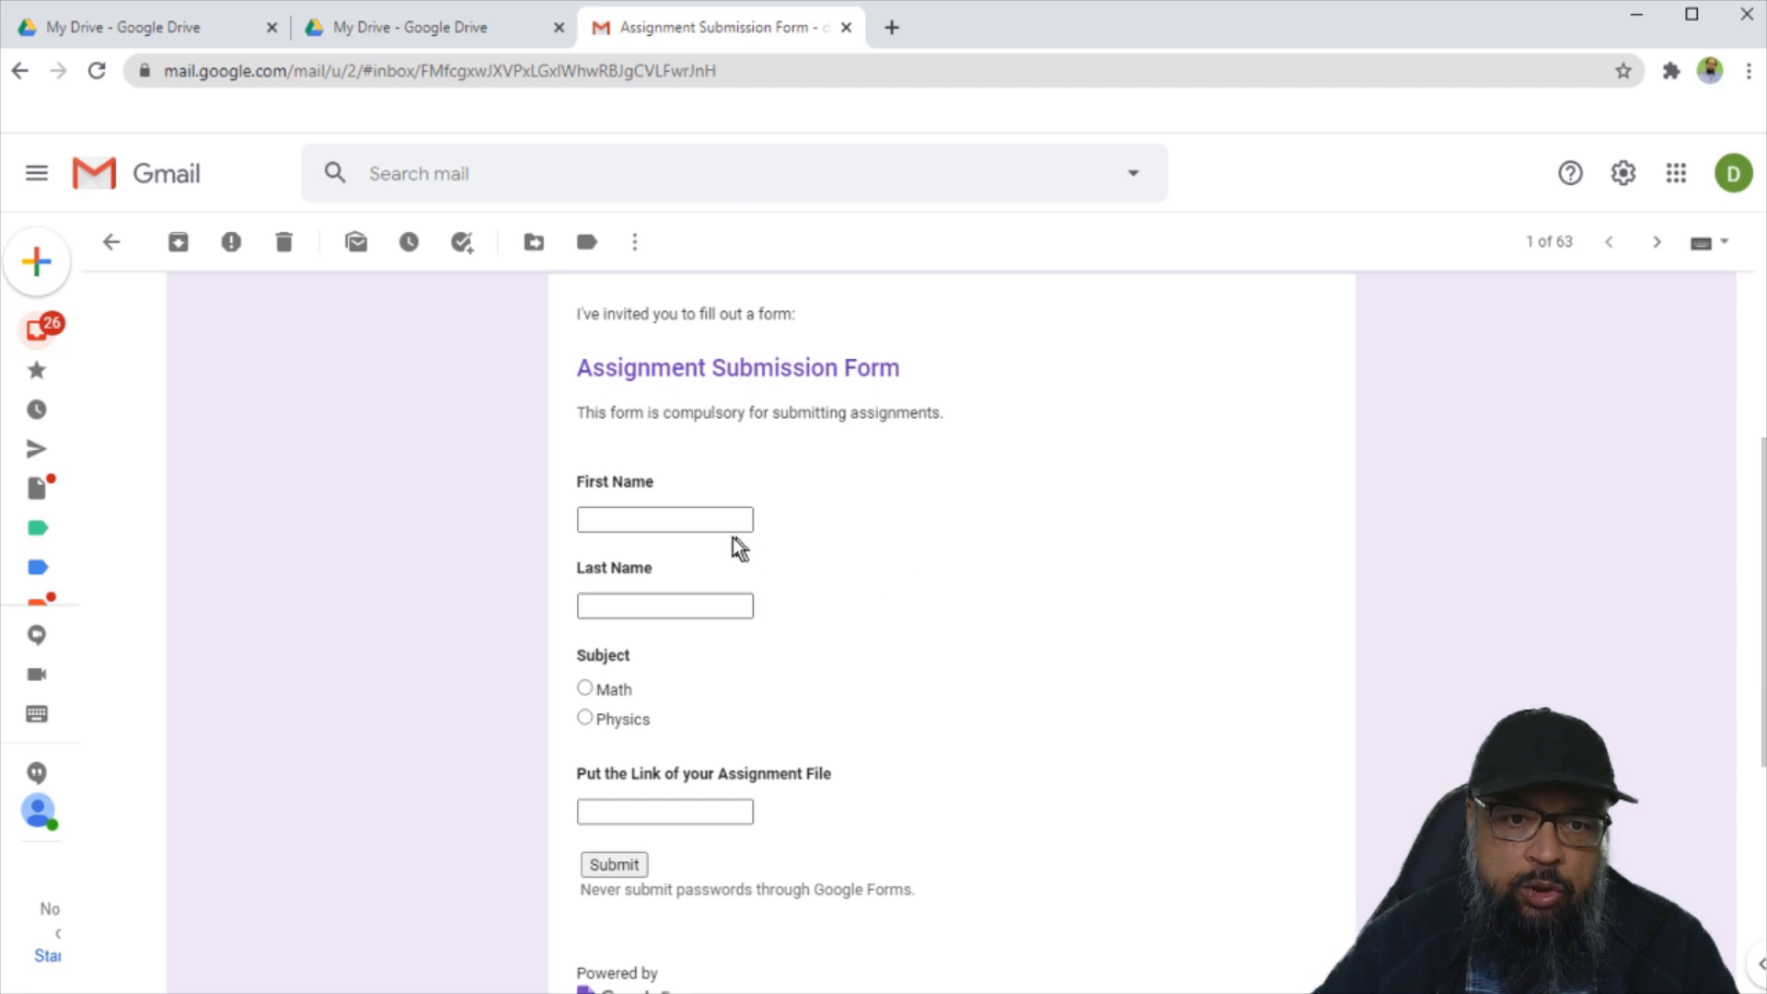
{"action": "left_click", "coordinate": [702, 518]}
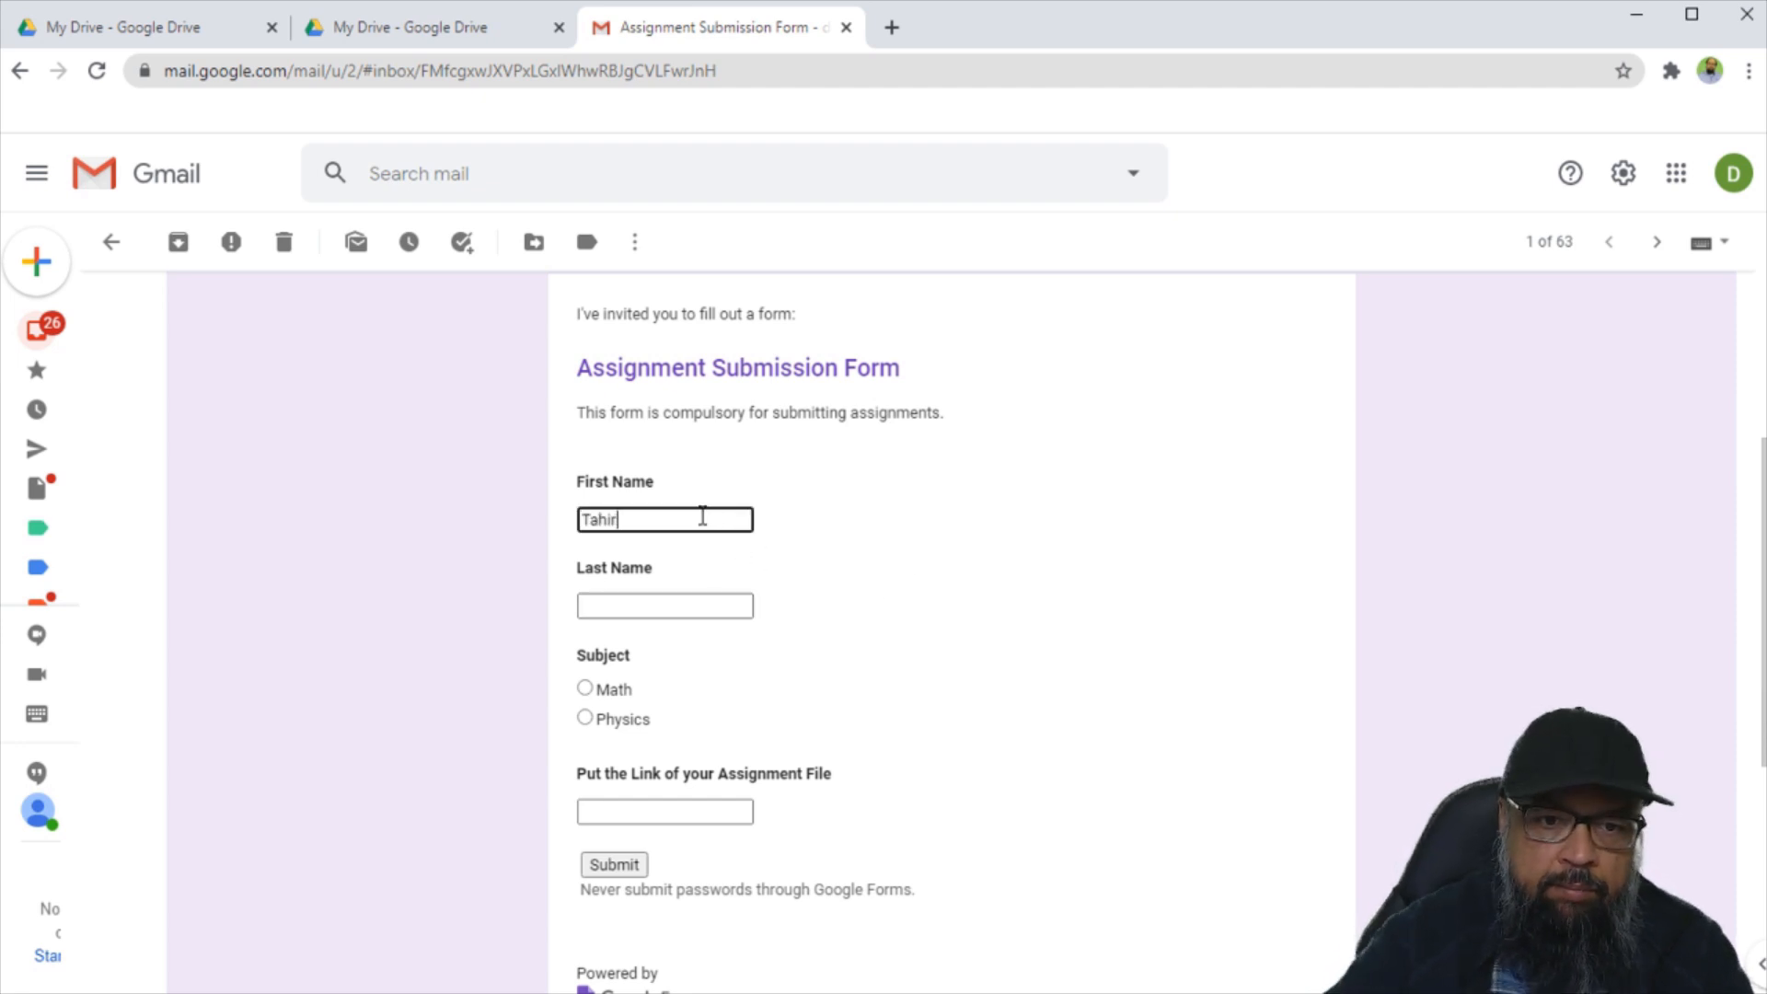
{"action": "key", "text": "Tab"}
{"action": "left_click", "coordinate": [585, 687]}
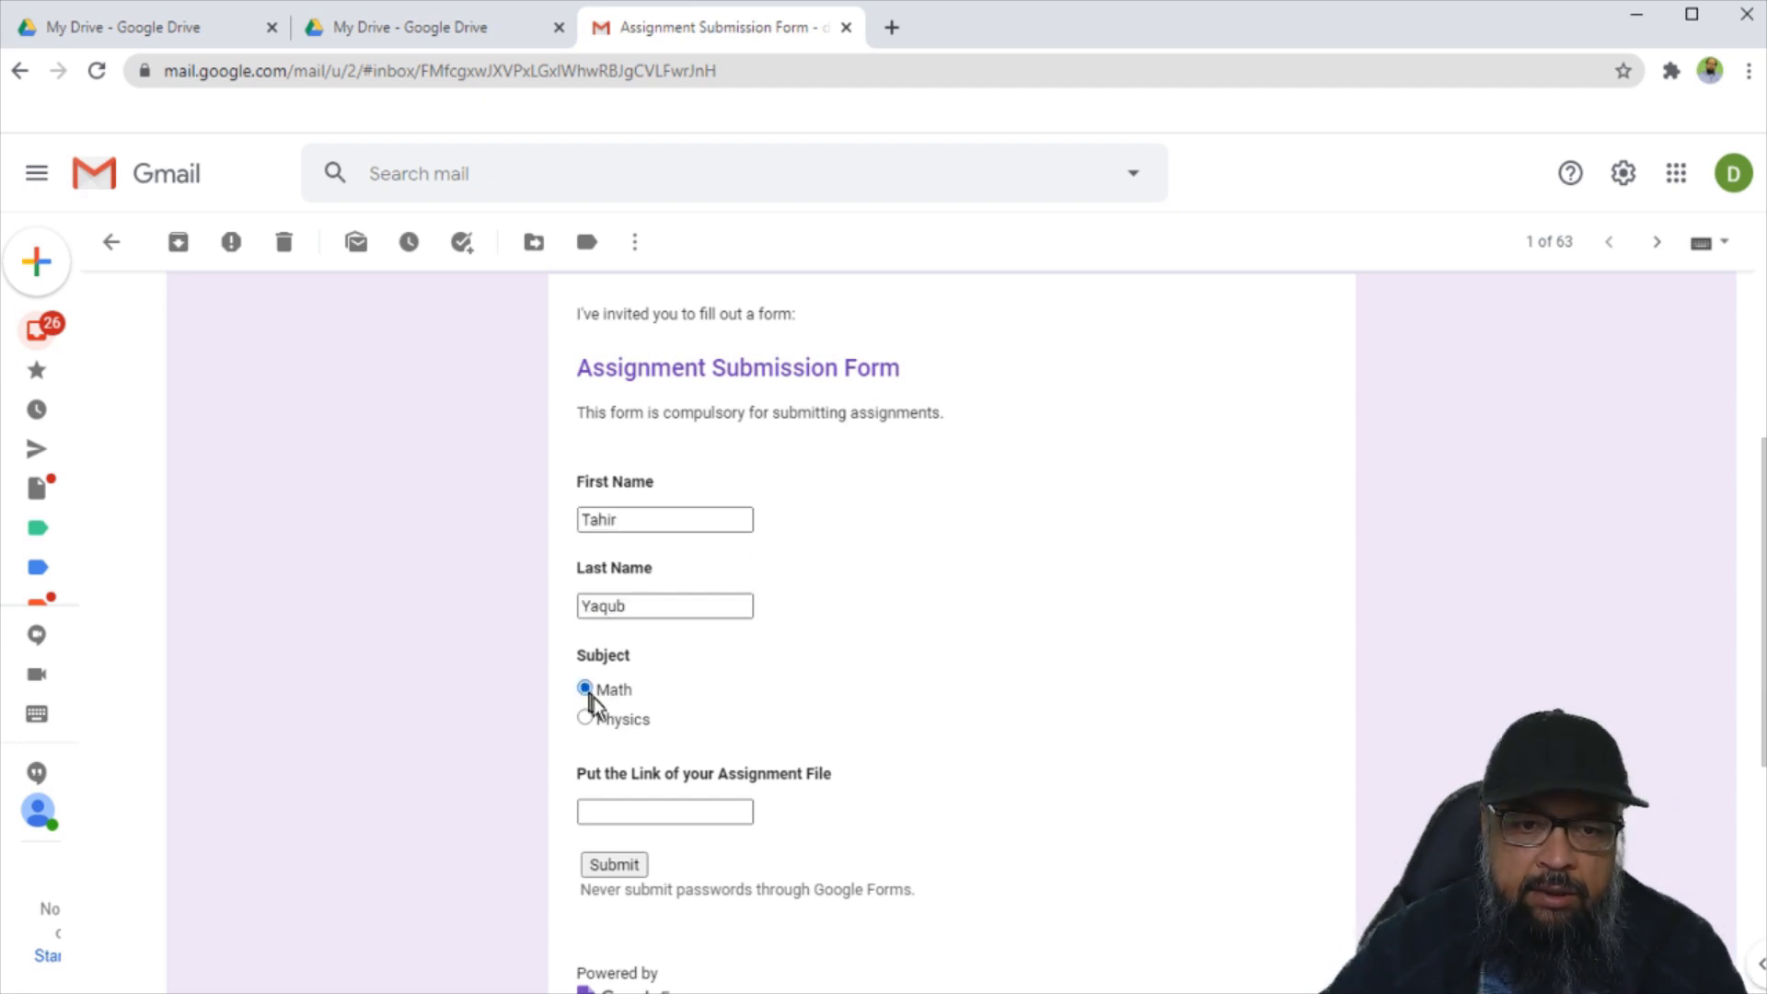
{"action": "left_click", "coordinate": [671, 814]}
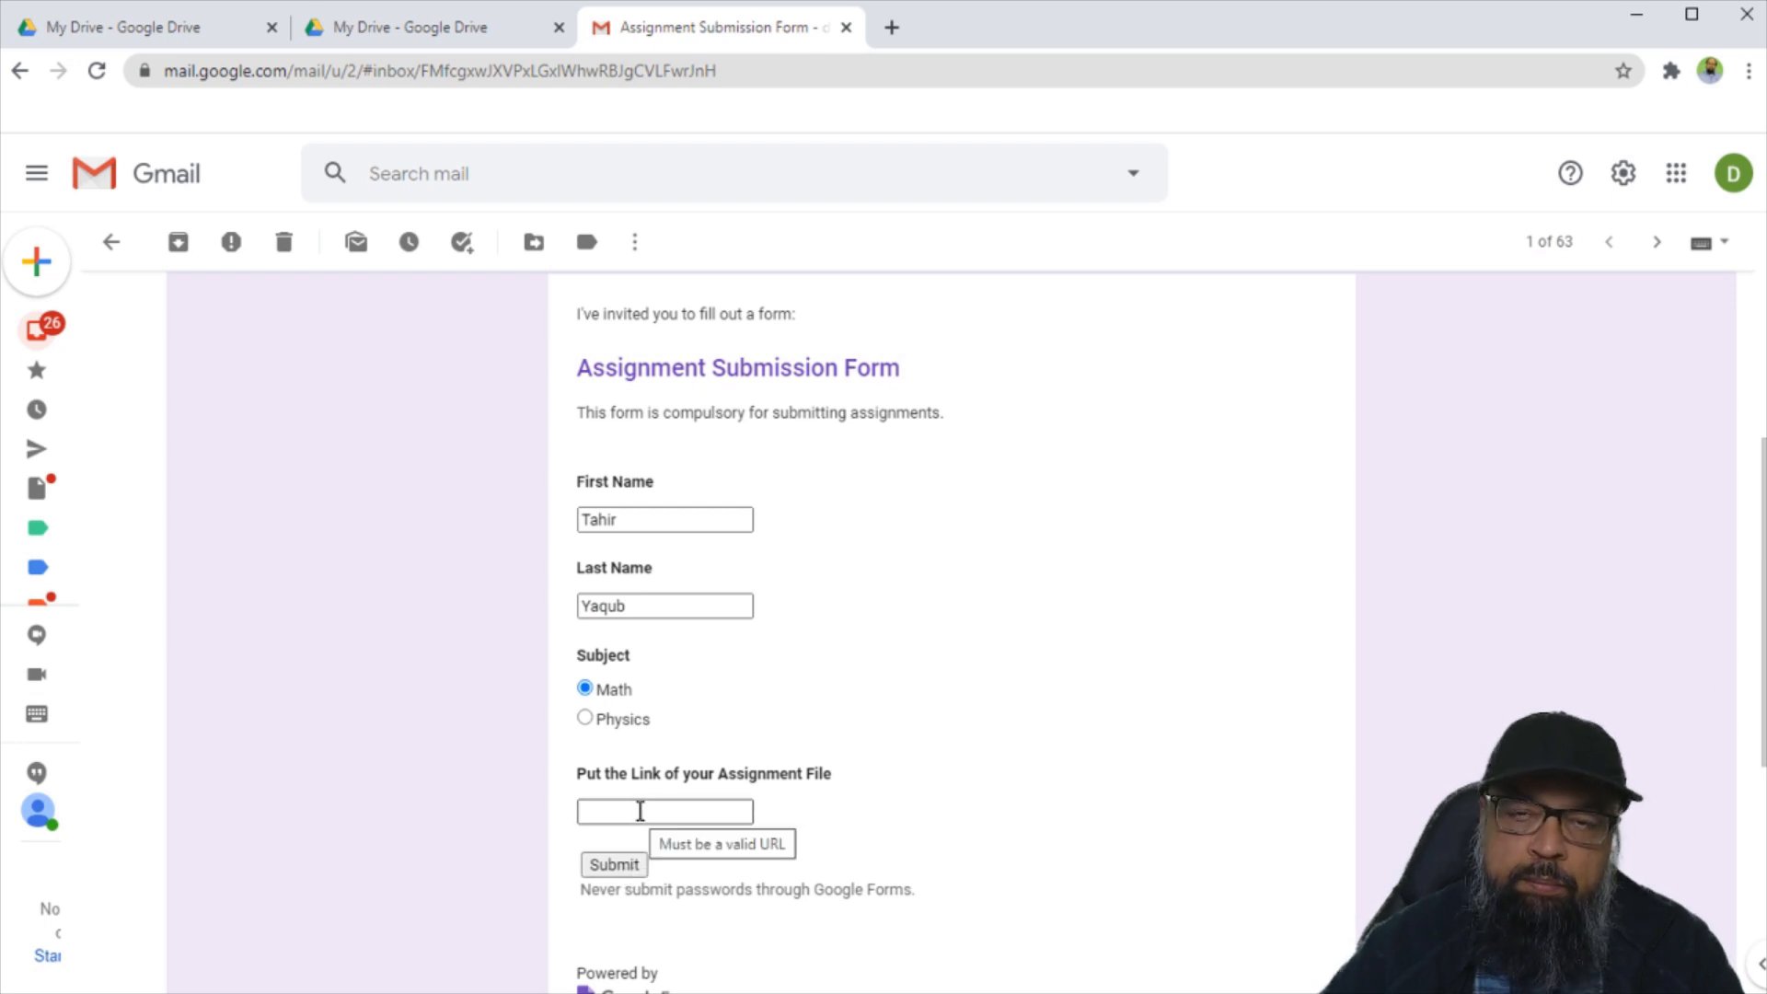
{"action": "left_click", "coordinate": [395, 27]}
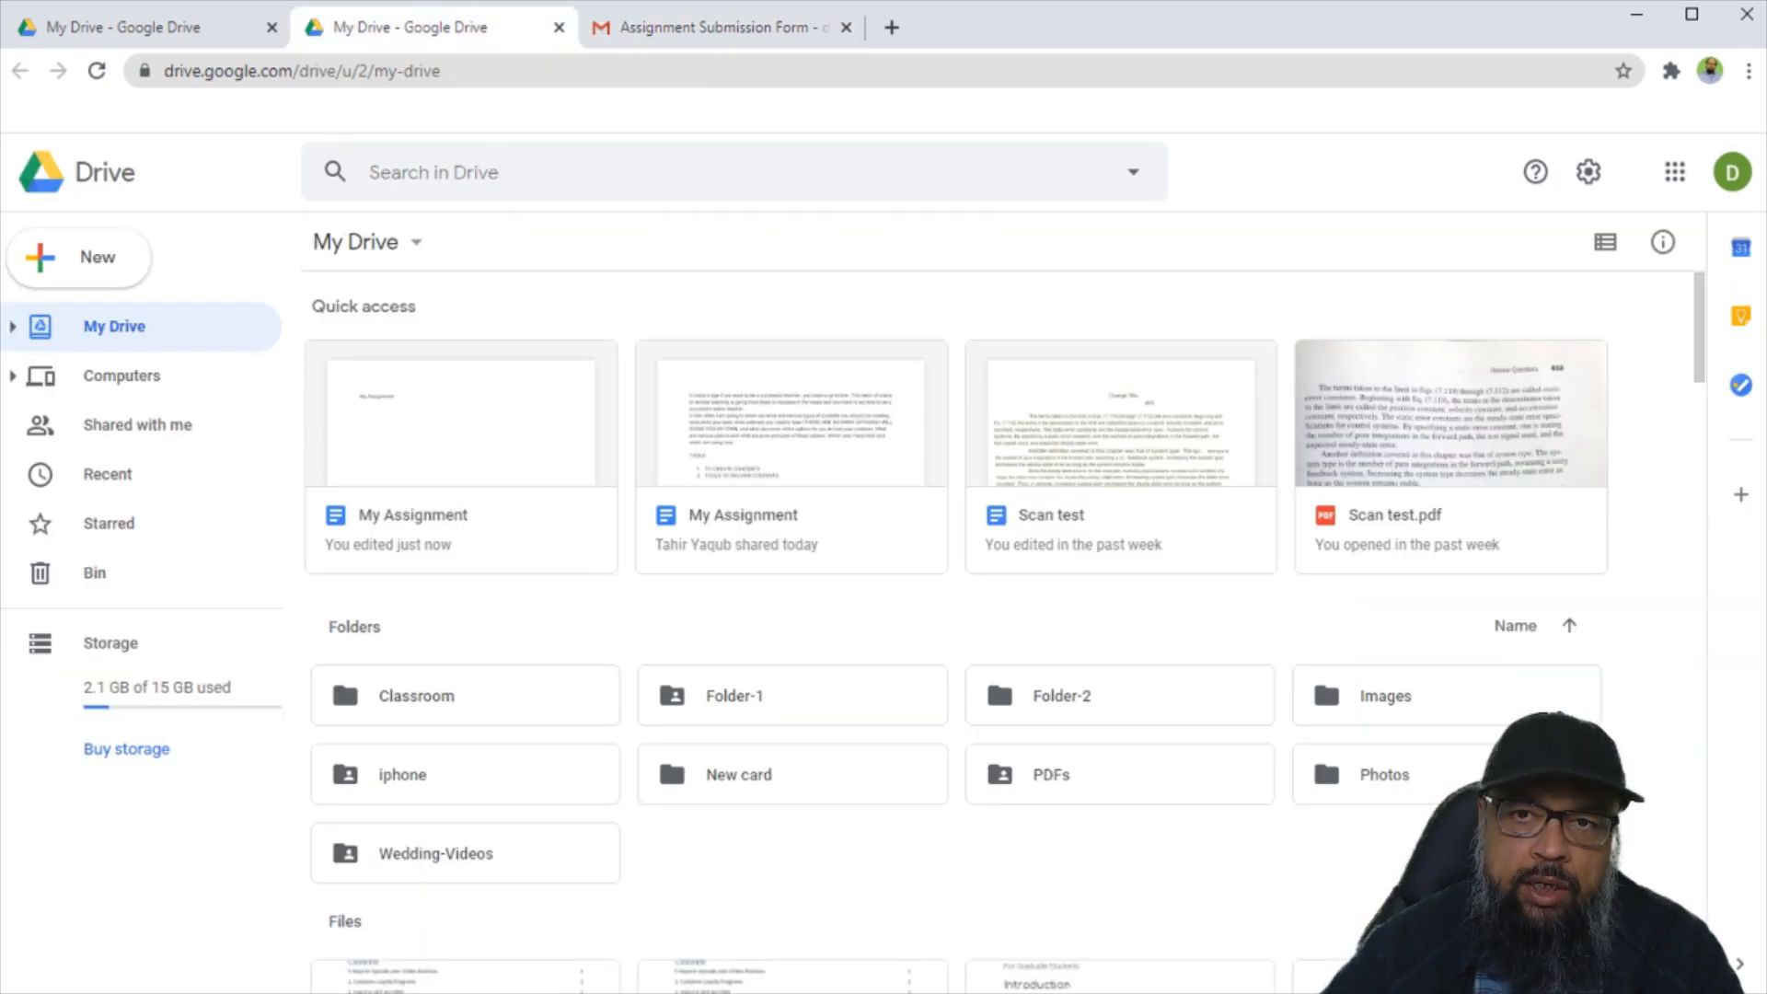
Open My Assignment and share it with the collaborator as an Editor.
{"action": "double_click", "coordinate": [519, 447]}
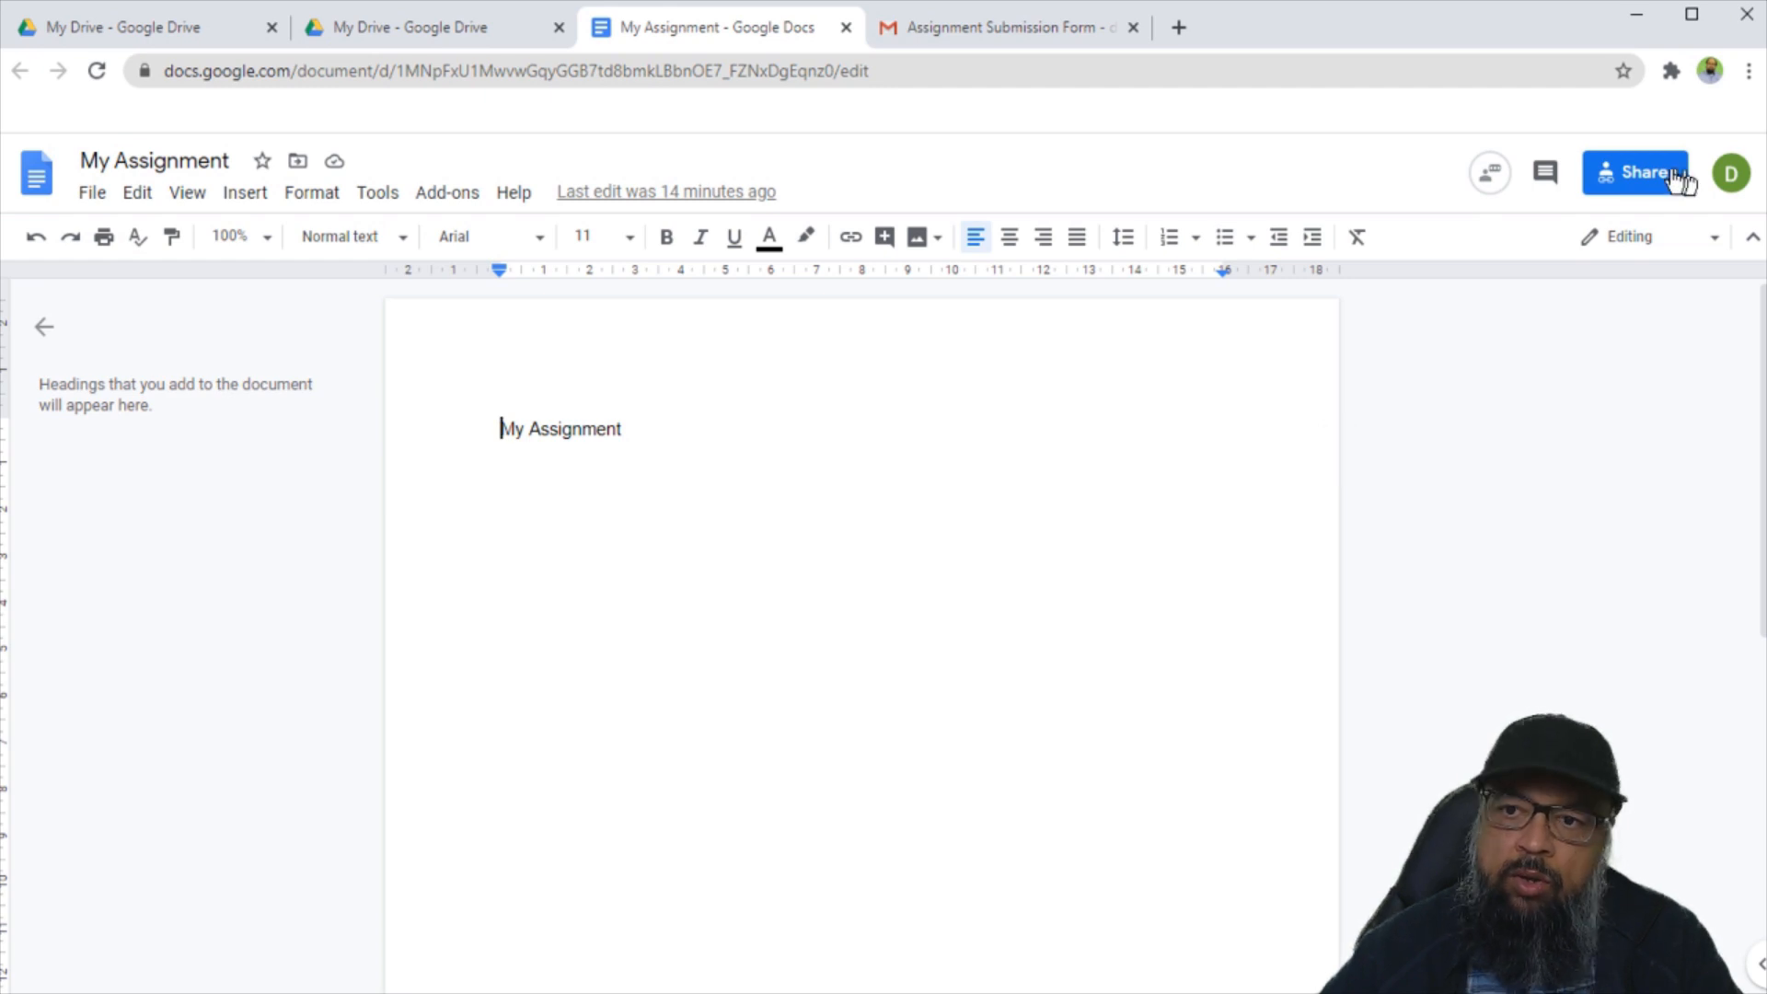
{"action": "left_click", "coordinate": [1643, 174]}
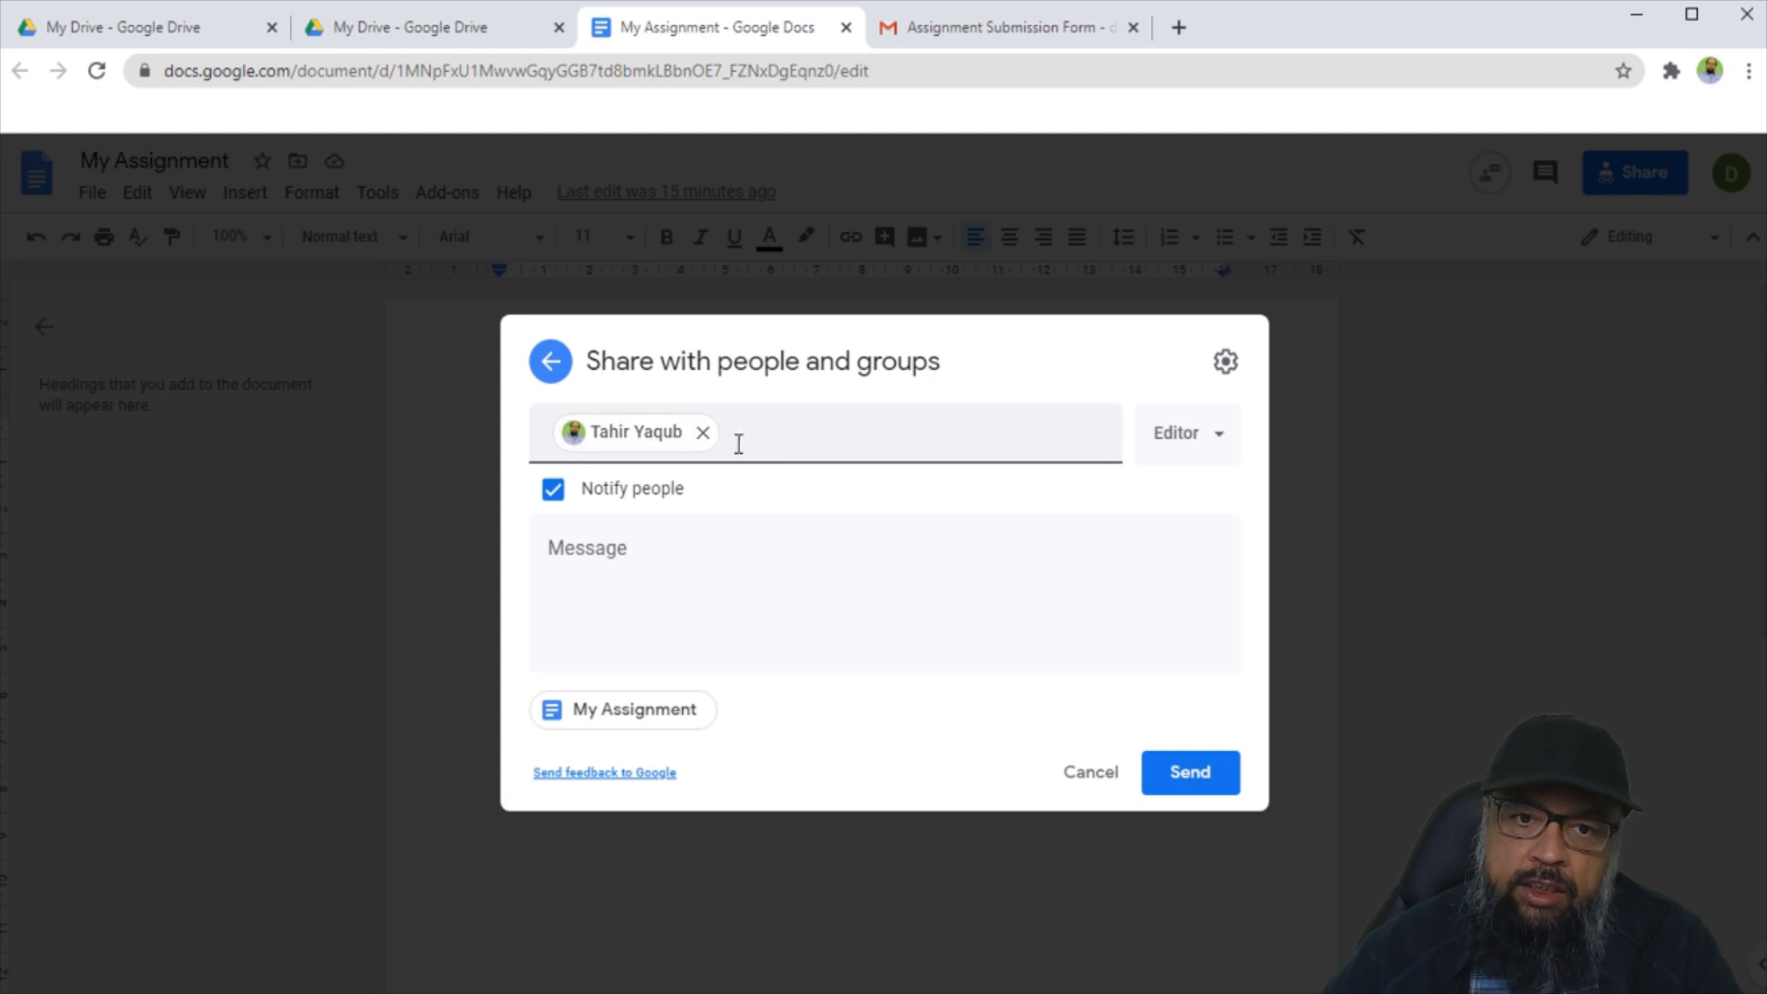
{"action": "left_click", "coordinate": [1231, 443]}
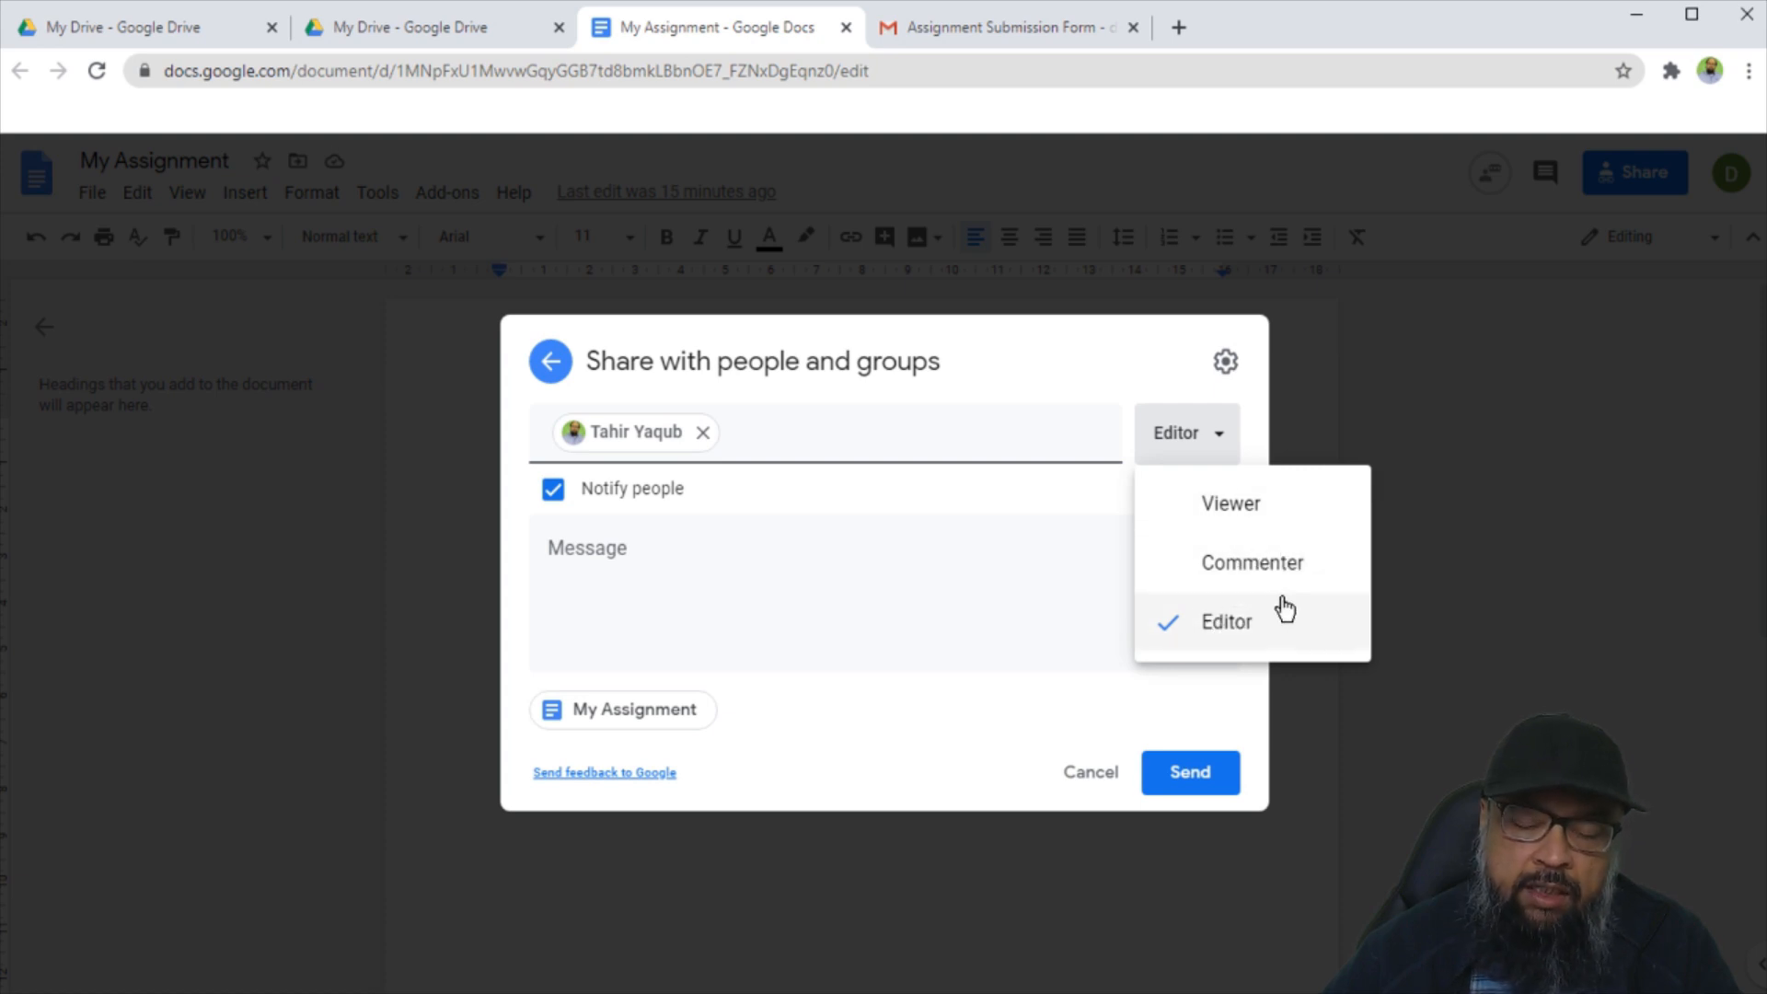
{"action": "left_click", "coordinate": [1235, 633]}
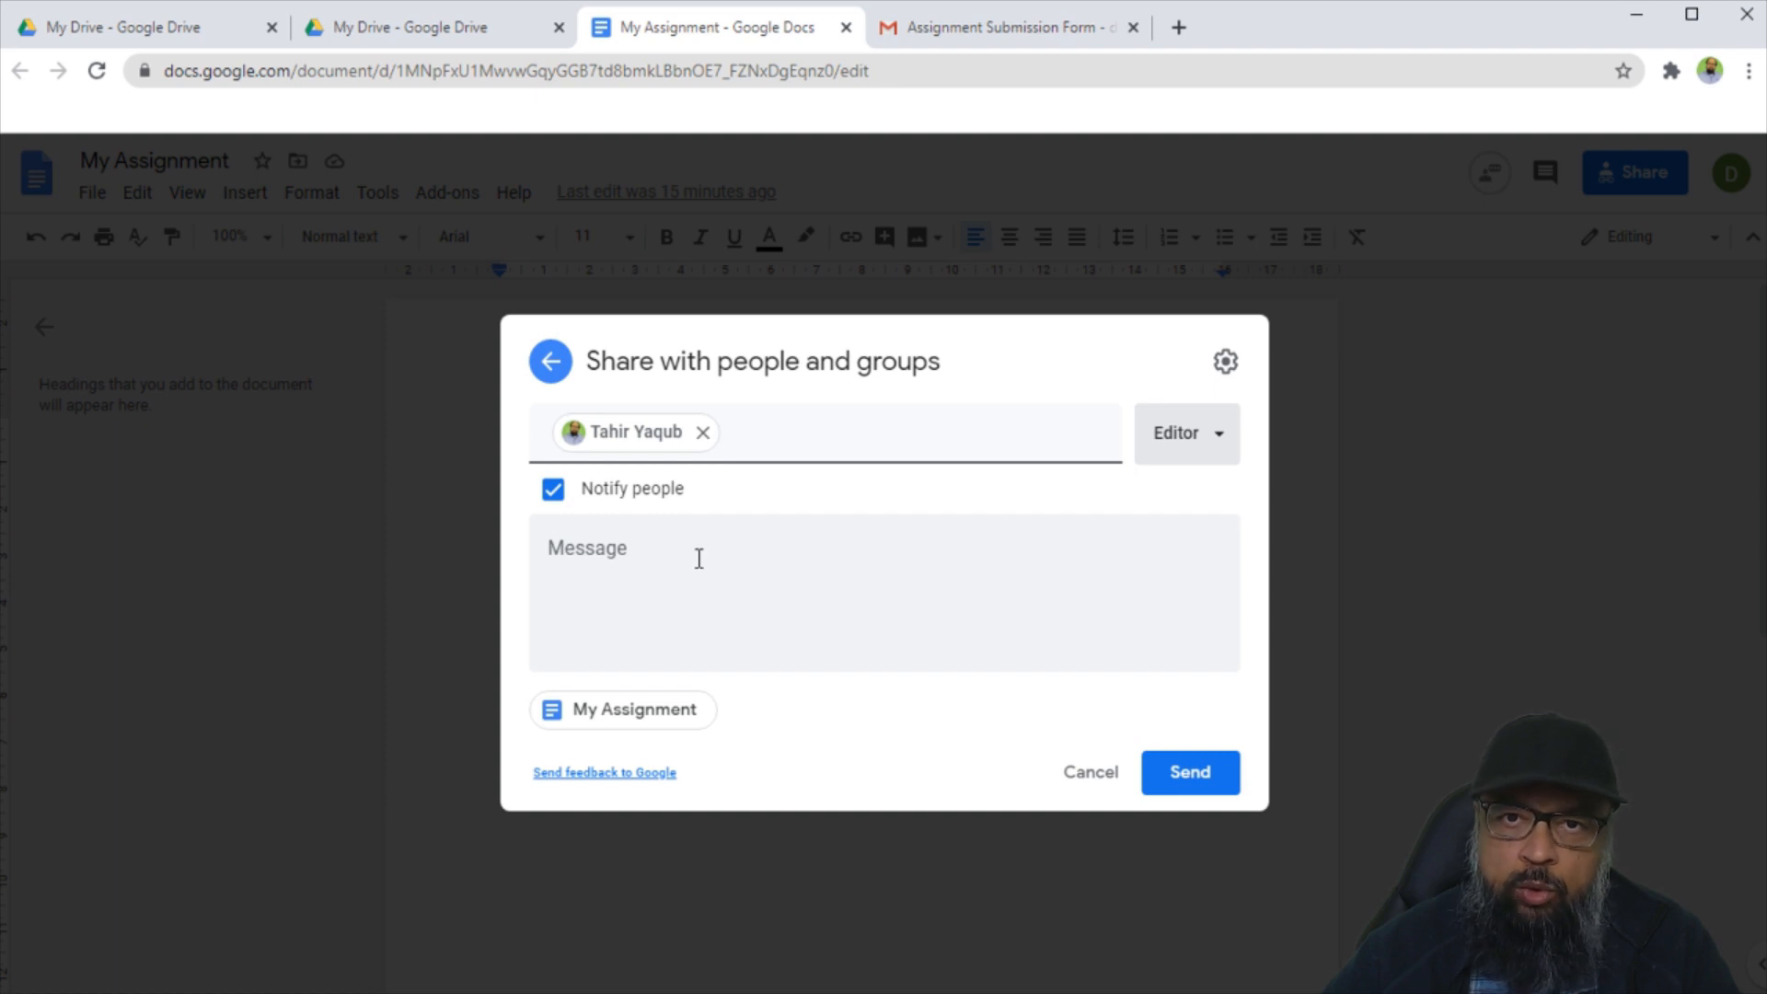
{"action": "left_click", "coordinate": [1197, 779]}
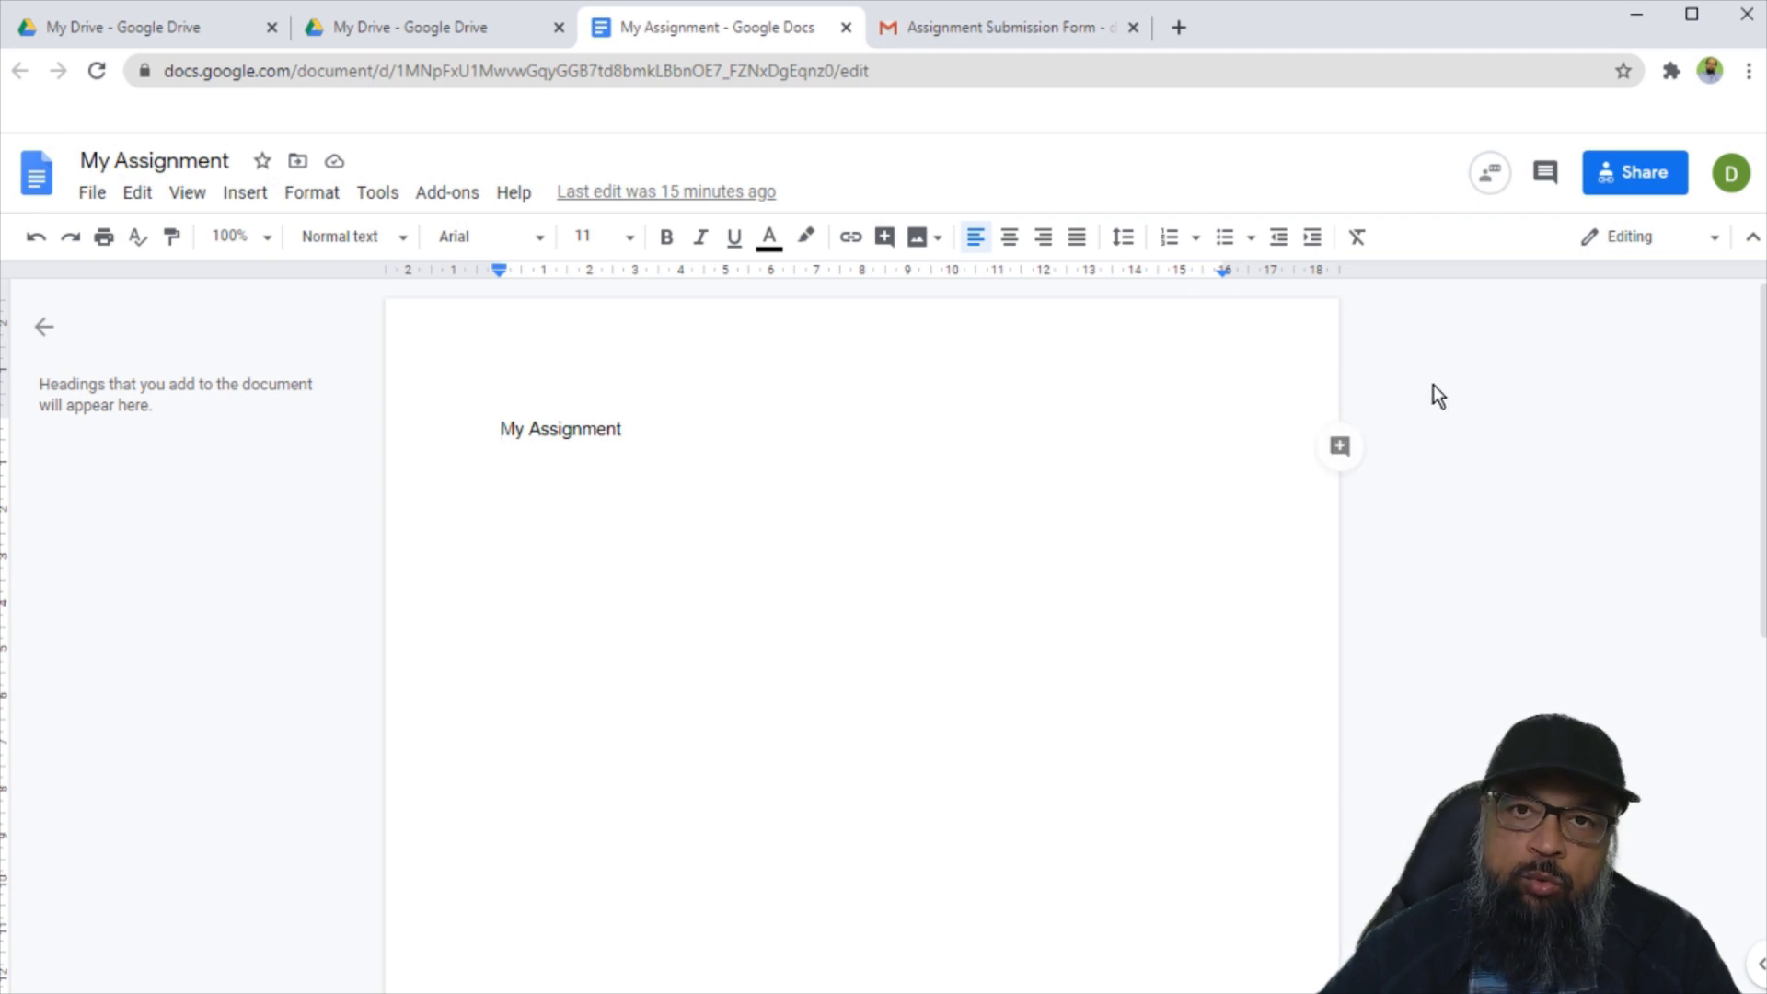
Copy the My Assignment document's shareable link and return to the emailed form.
{"action": "left_click", "coordinate": [1636, 175]}
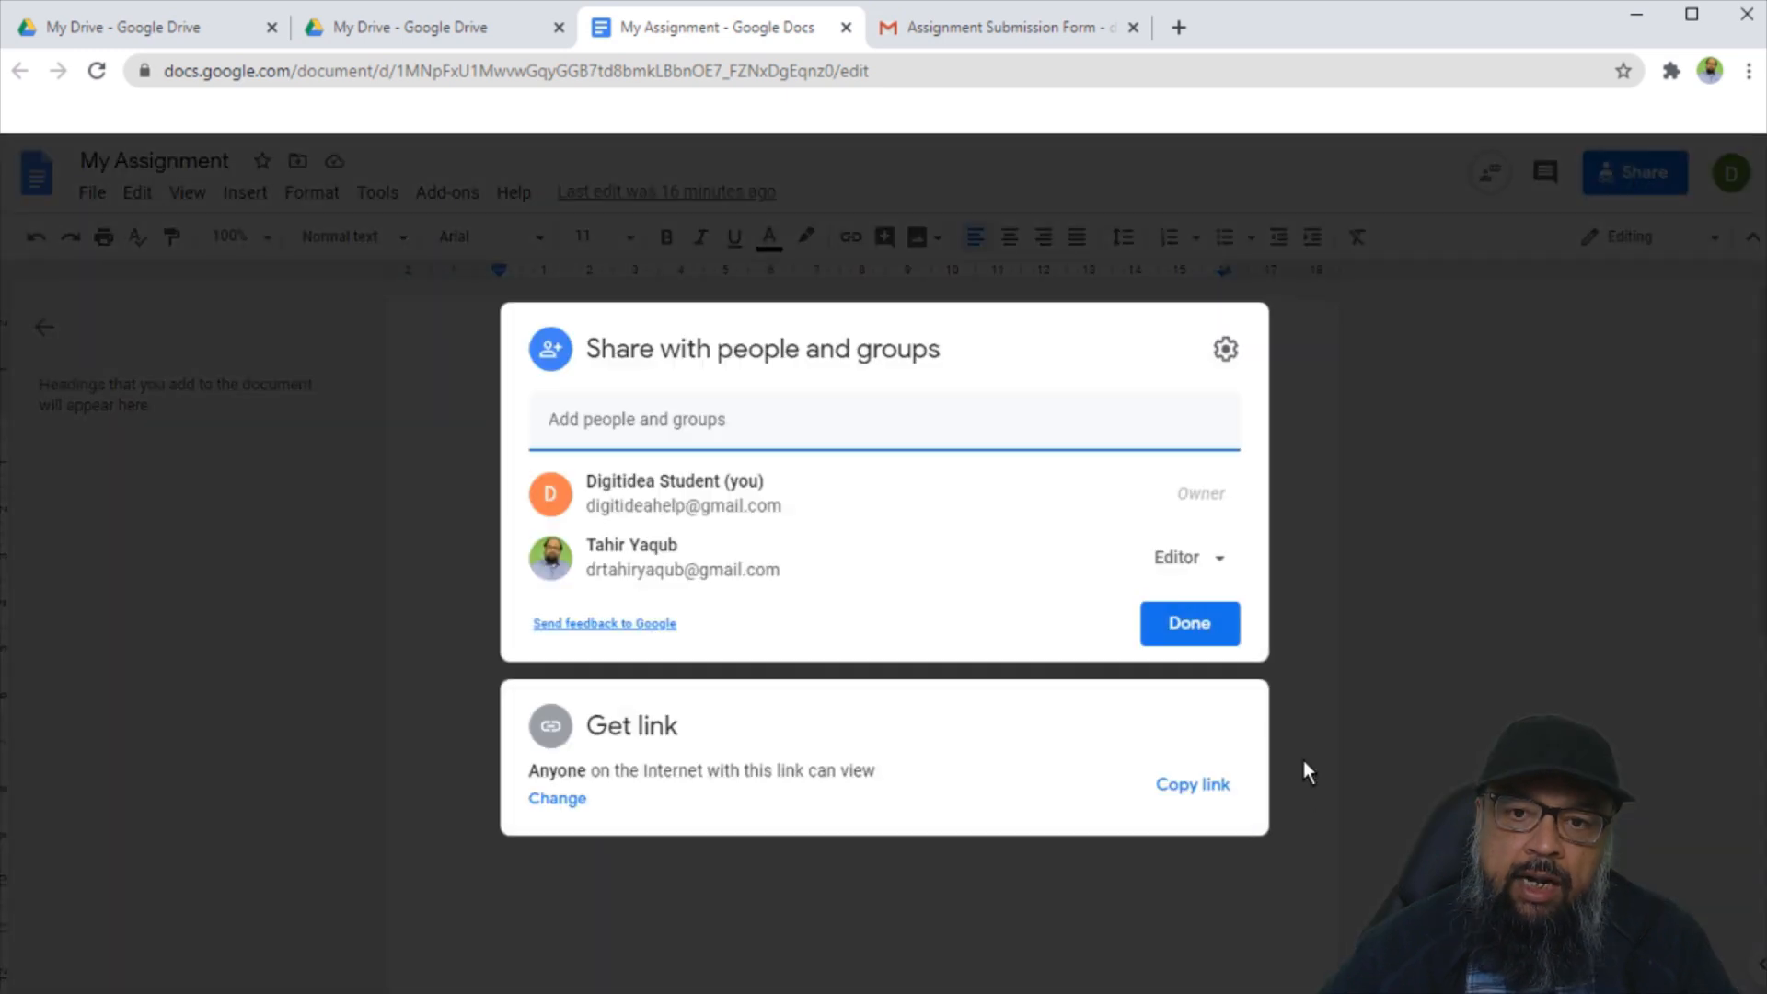
{"action": "left_click", "coordinate": [1194, 794]}
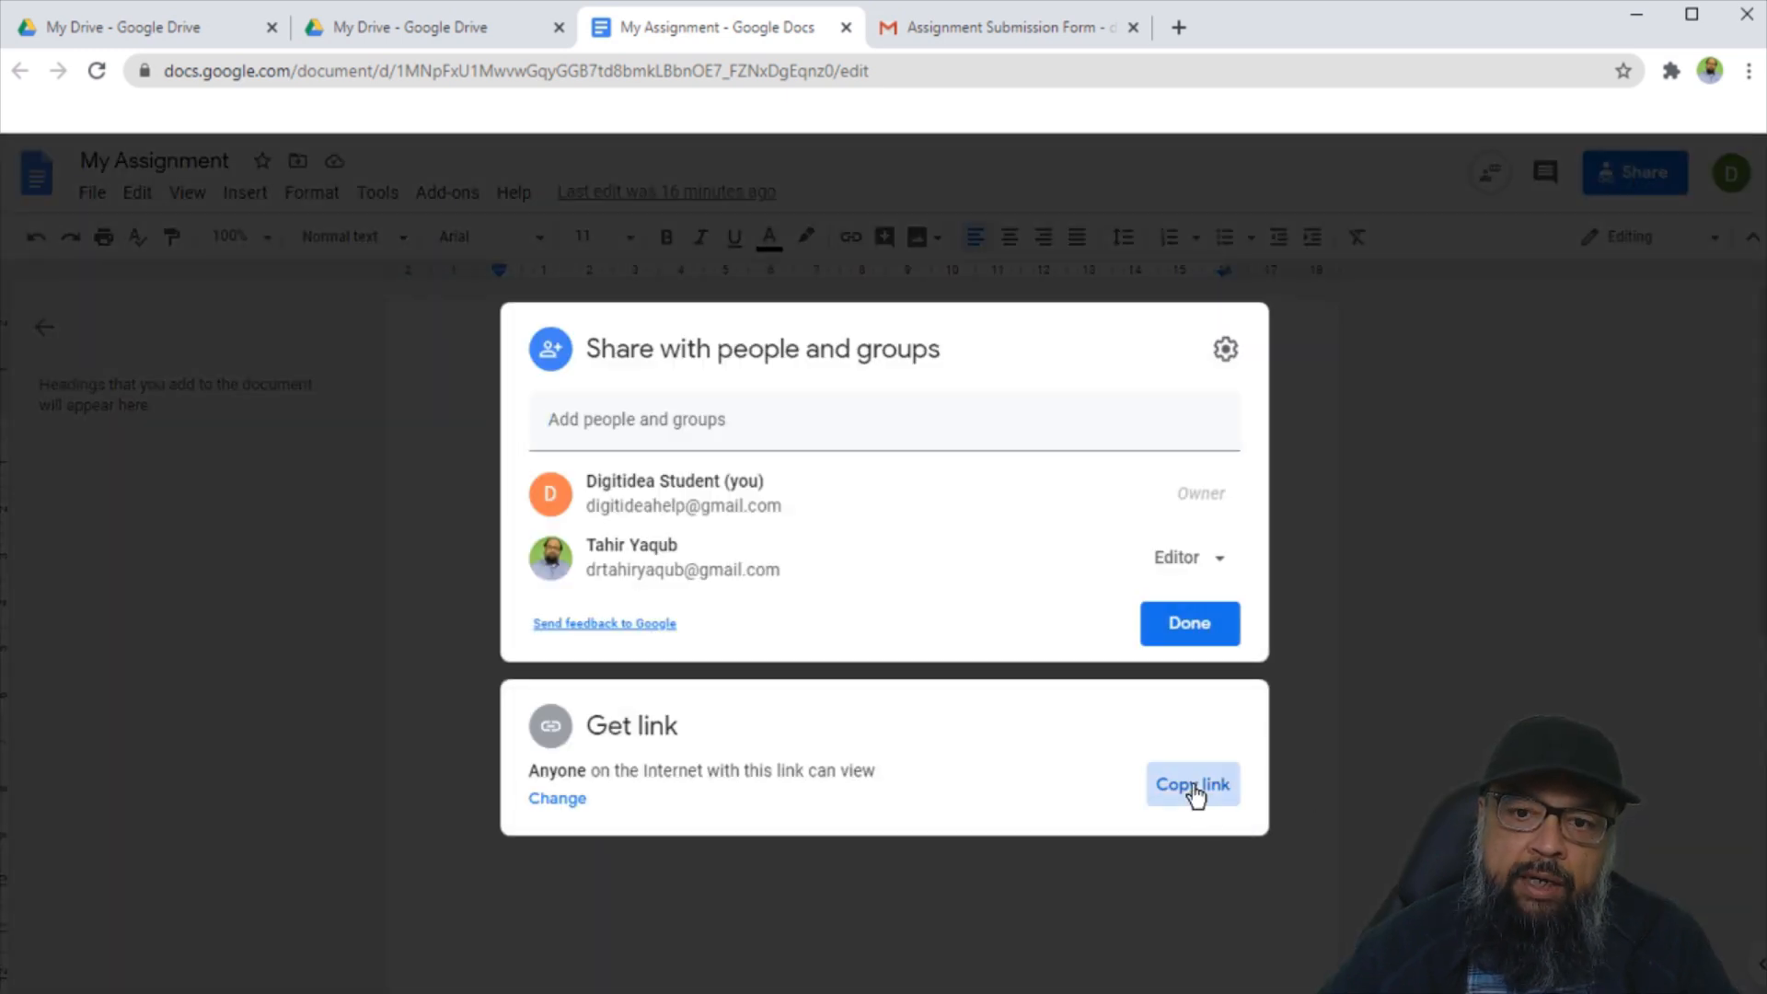
{"action": "left_click", "coordinate": [1003, 27]}
Paste the My Assignment link into the emailed form's link field and submit it.
{"action": "scroll", "coordinate": [815, 712], "scroll_direction": "down", "scroll_amount": 1}
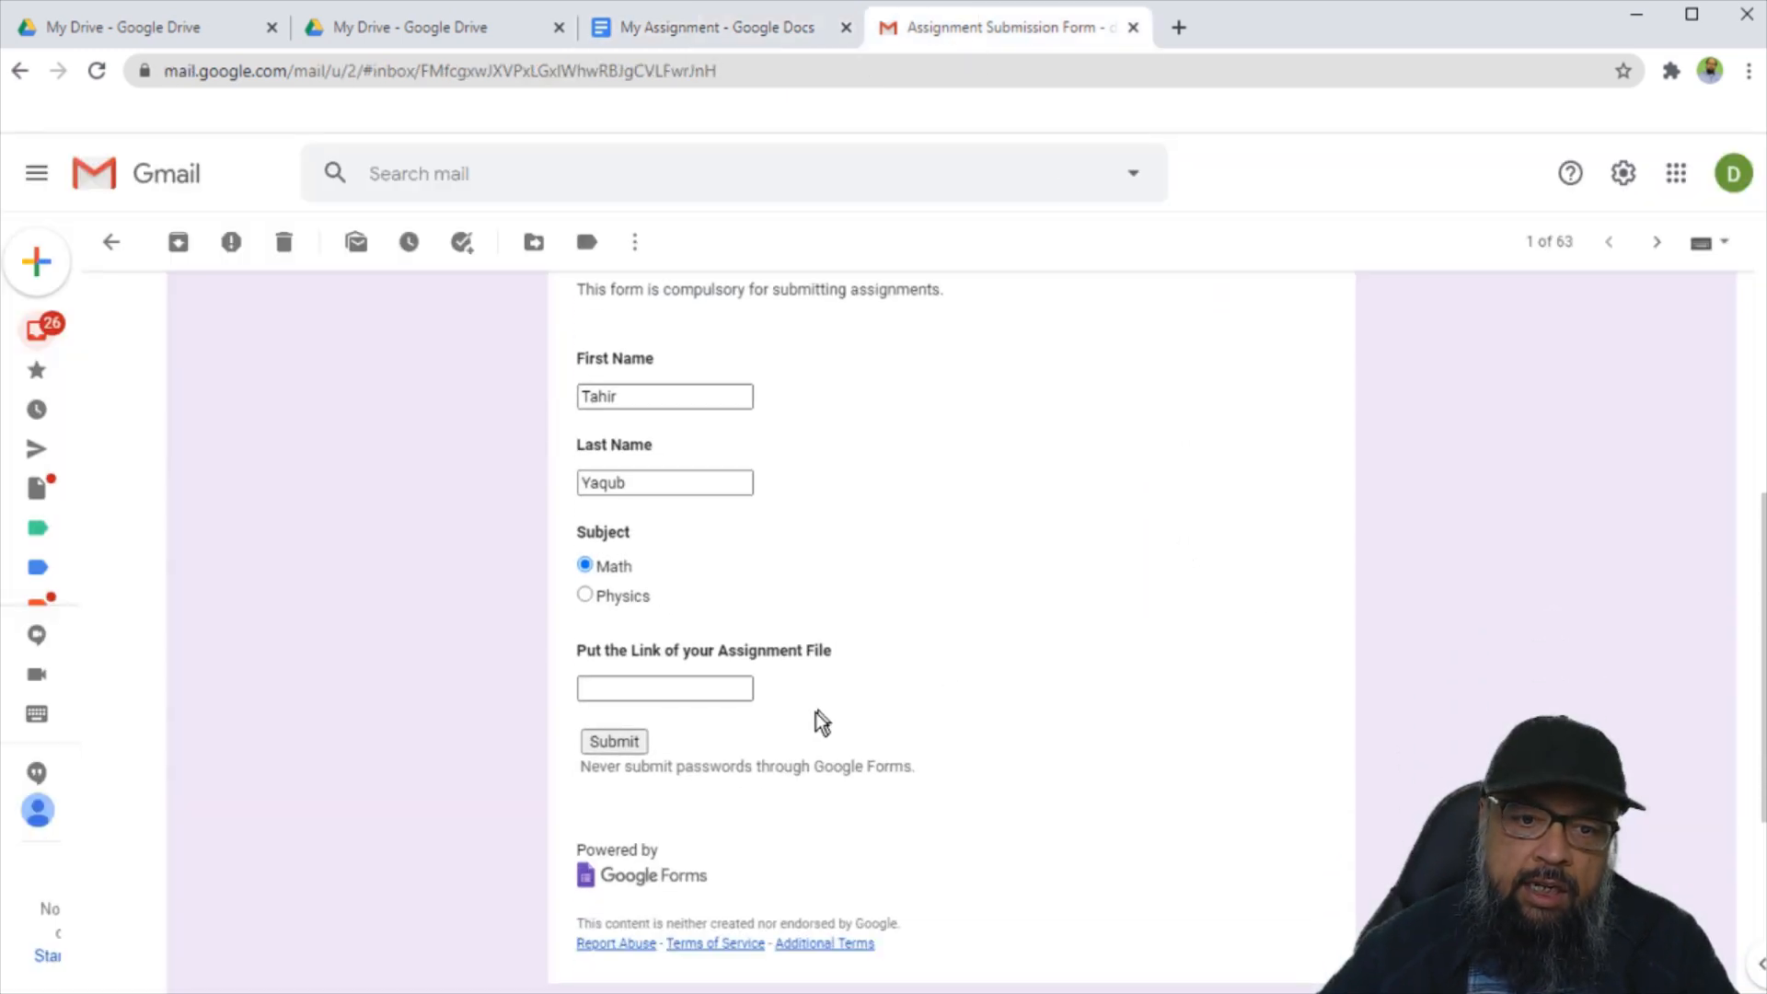
{"action": "left_click", "coordinate": [646, 688]}
{"action": "key", "text": "ctrl+v"}
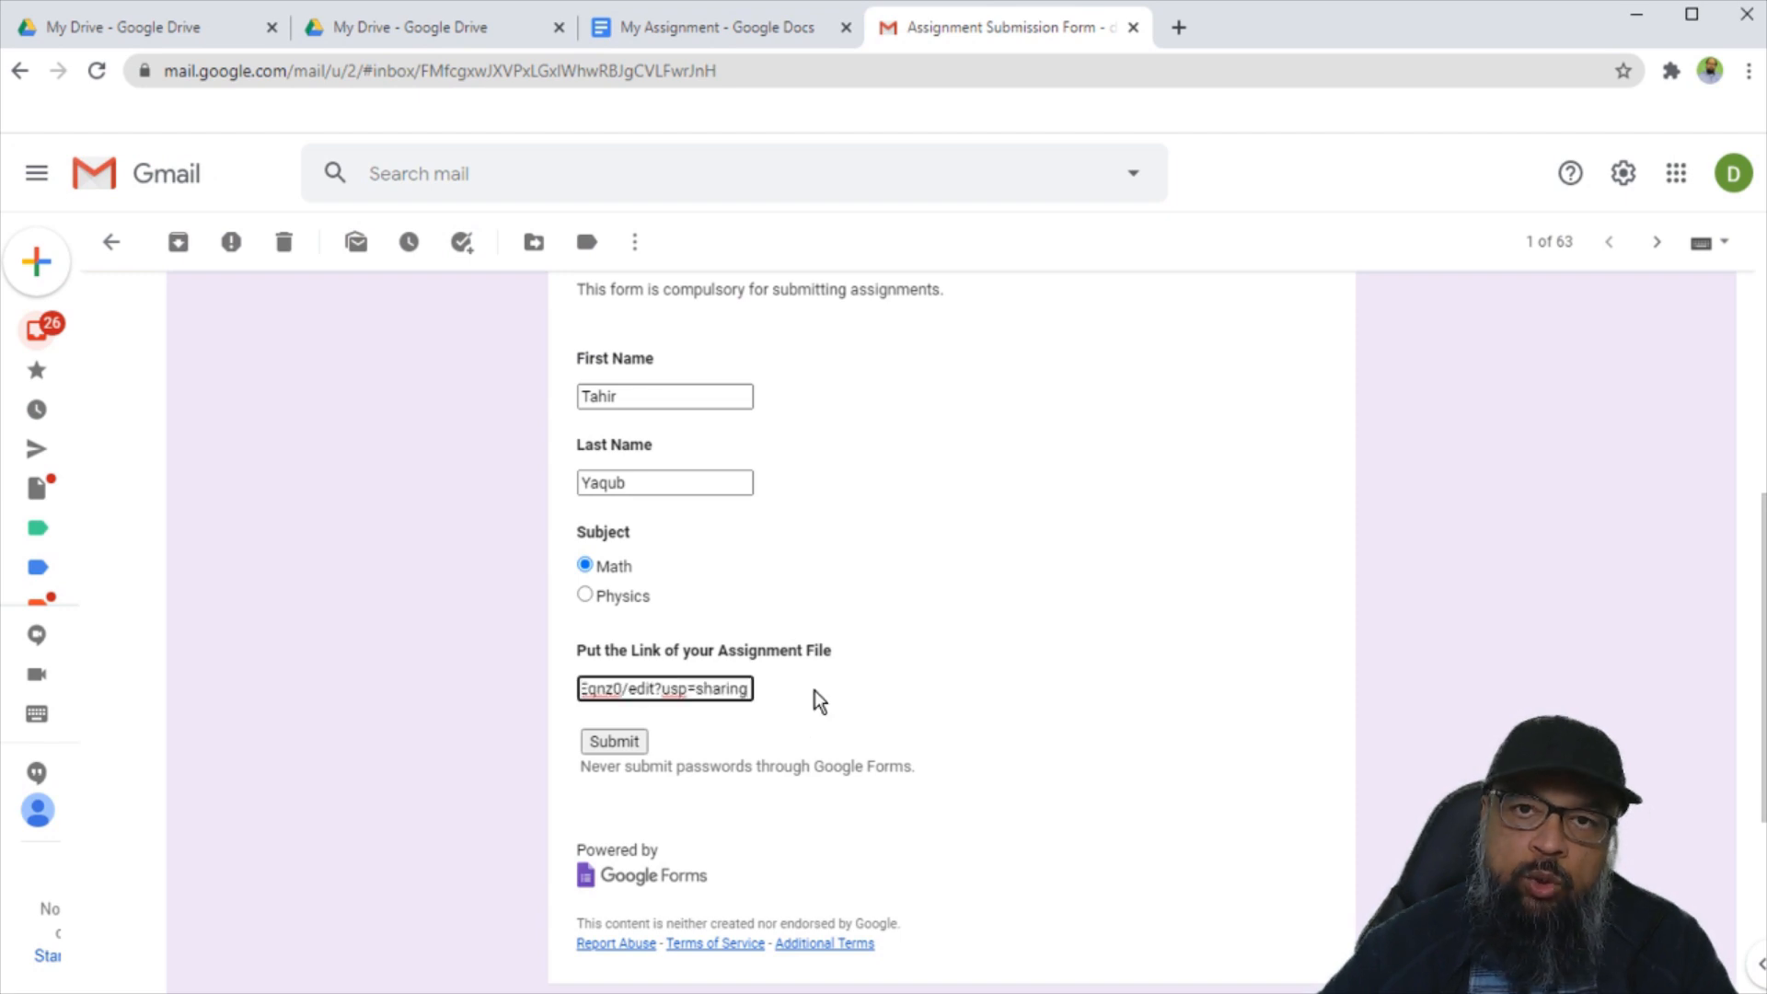
{"action": "left_click", "coordinate": [621, 748]}
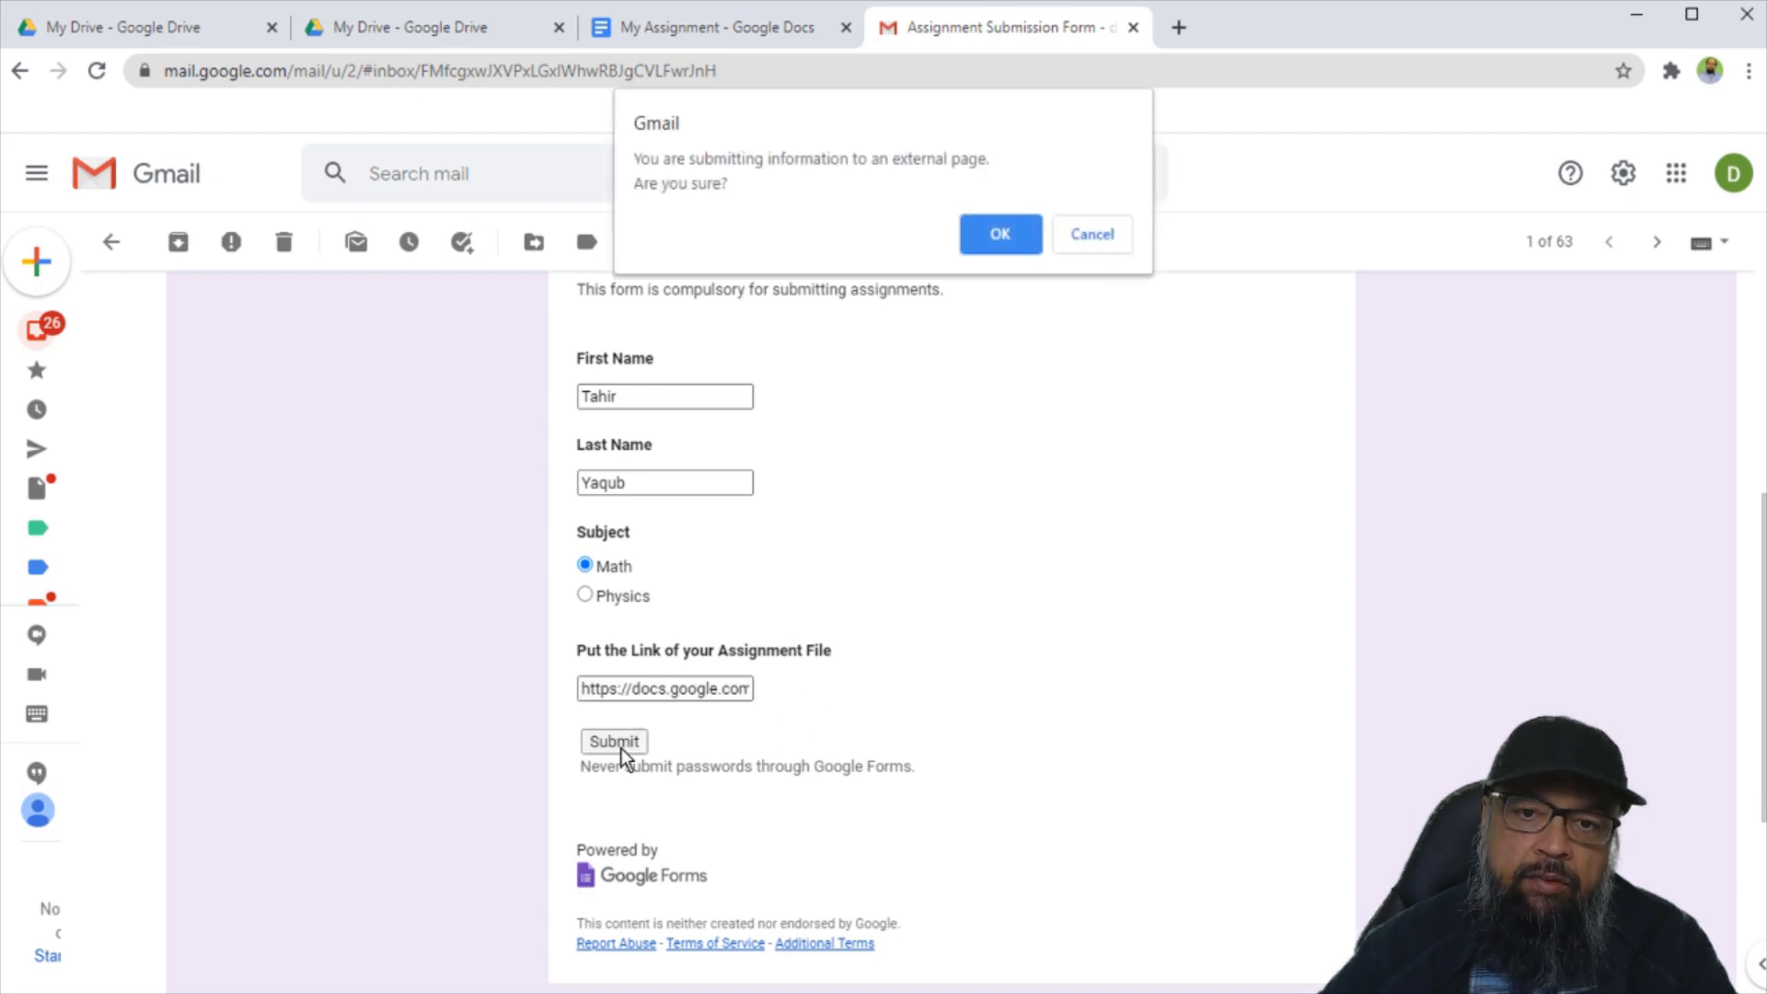
{"action": "left_click", "coordinate": [1005, 241]}
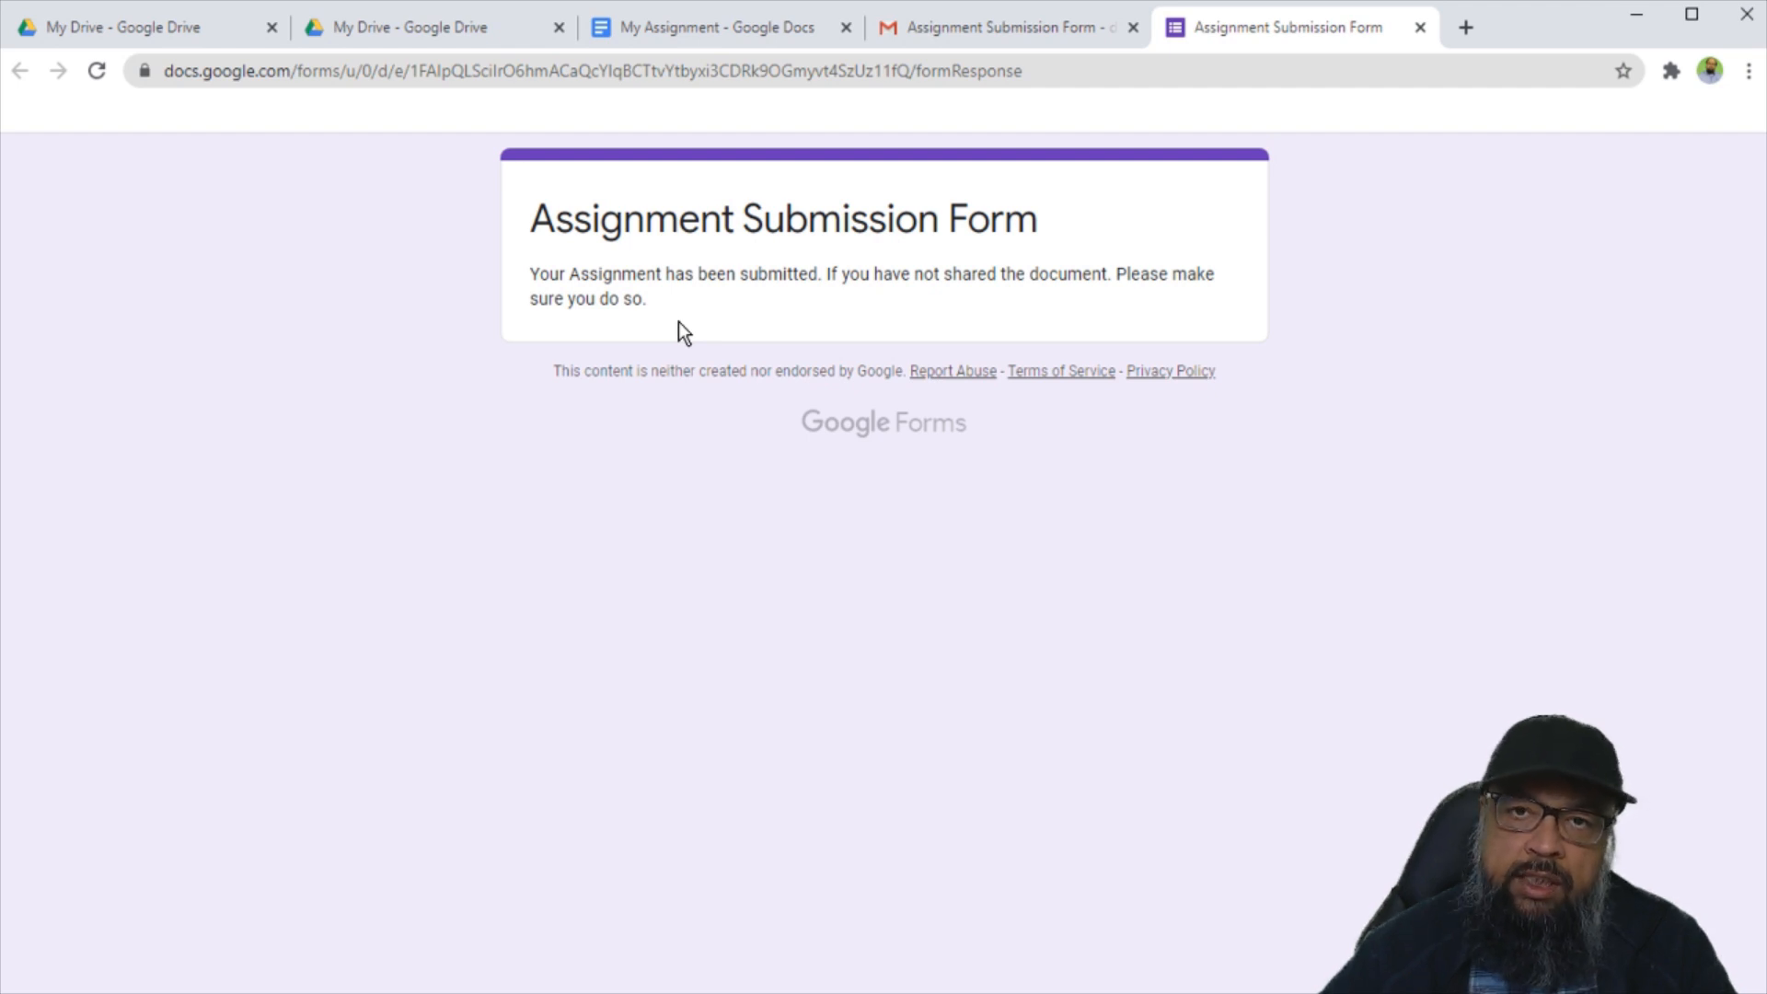
{"action": "left_click", "coordinate": [167, 41]}
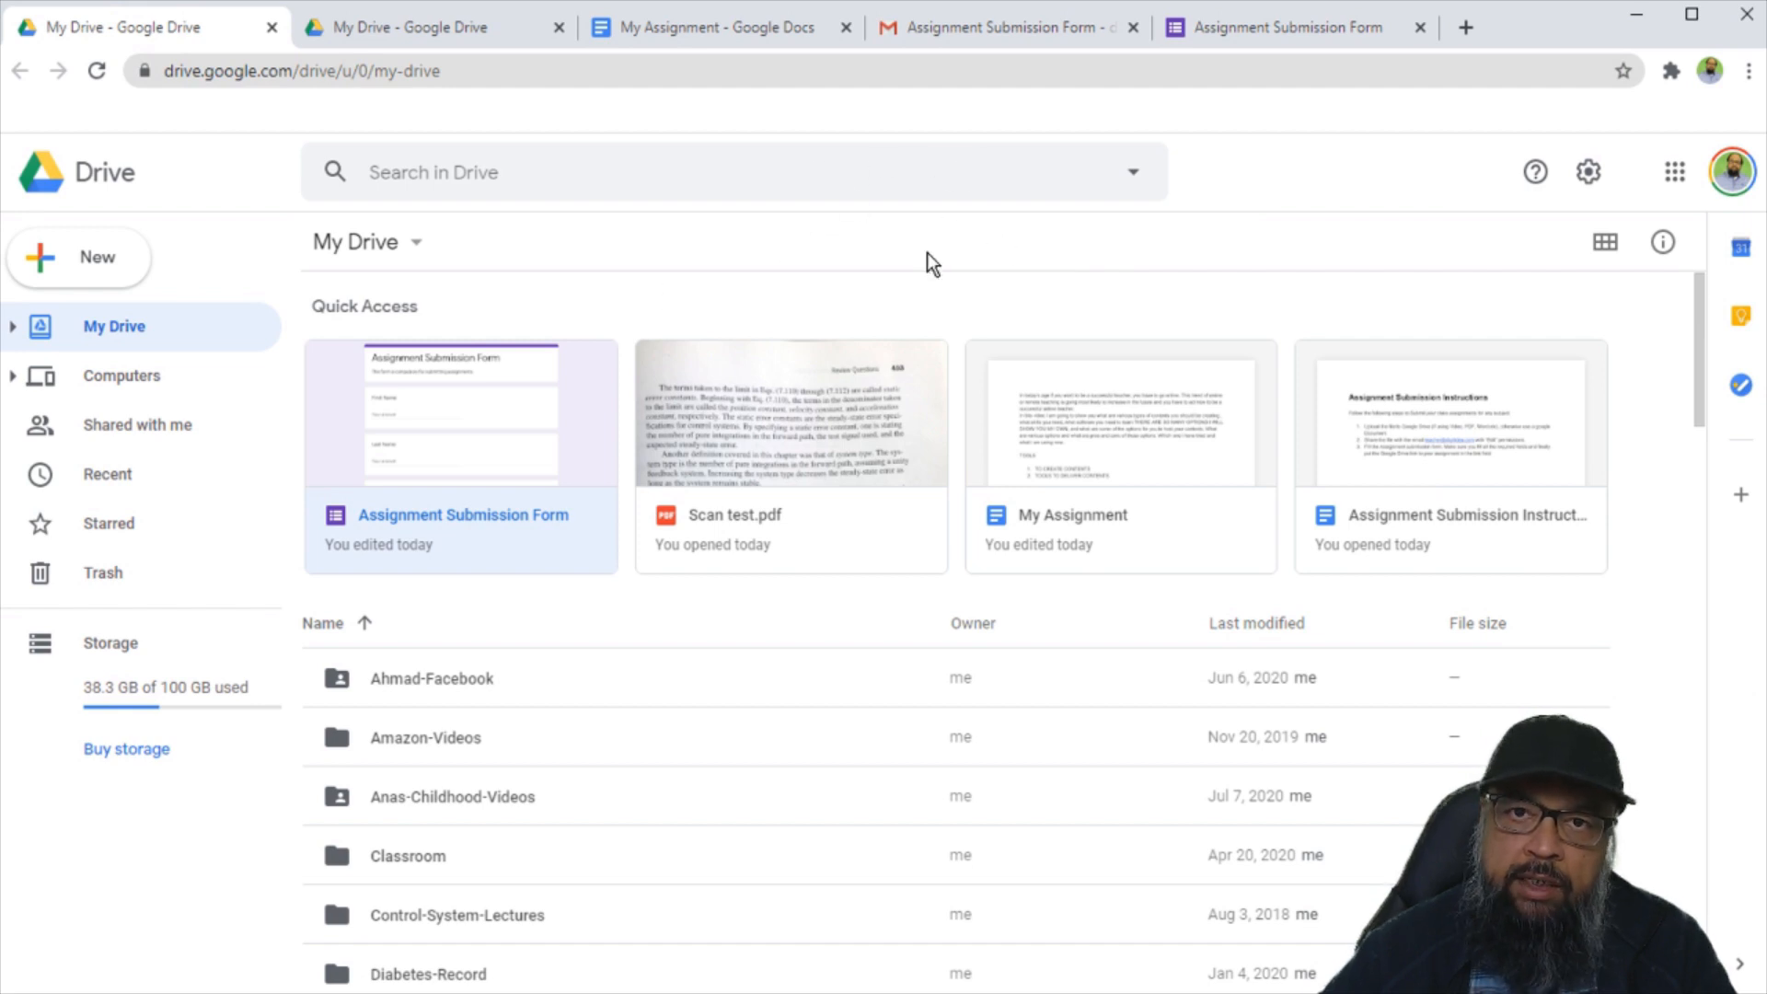
Check the Assignment Submission Form's Responses tab, then create a new linked responses spreadsheet.
{"action": "left_click", "coordinate": [466, 398]}
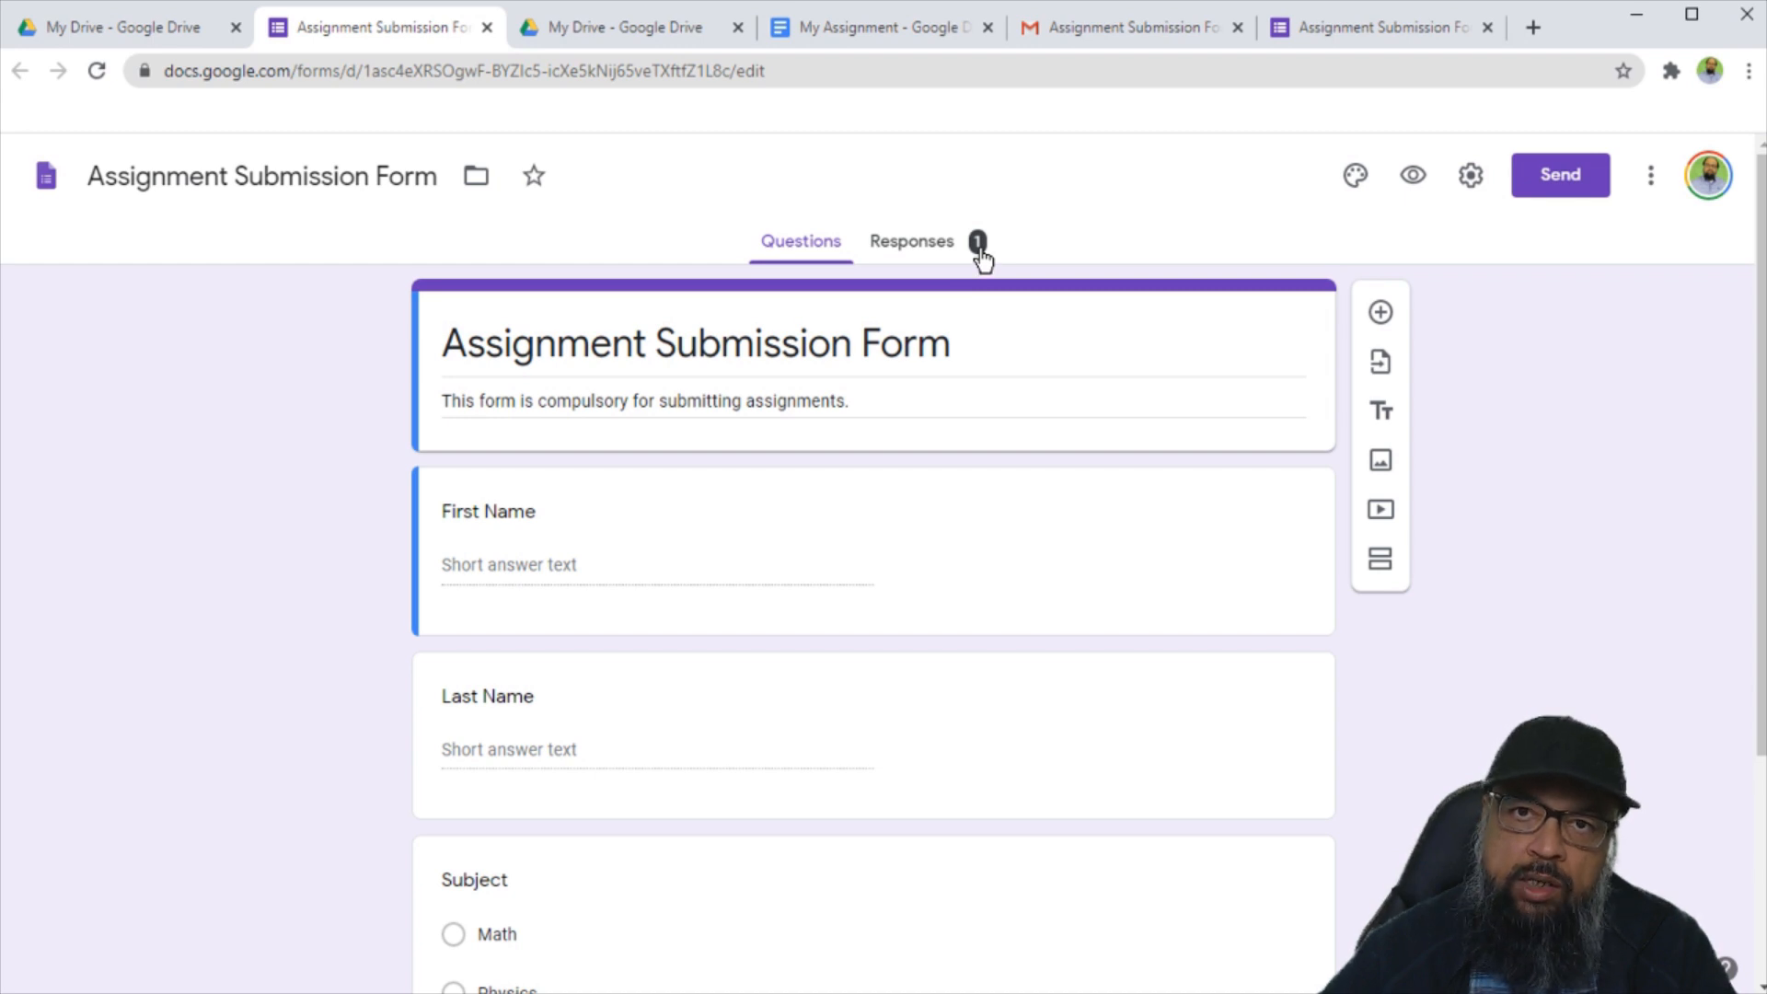
{"action": "left_click", "coordinate": [920, 248]}
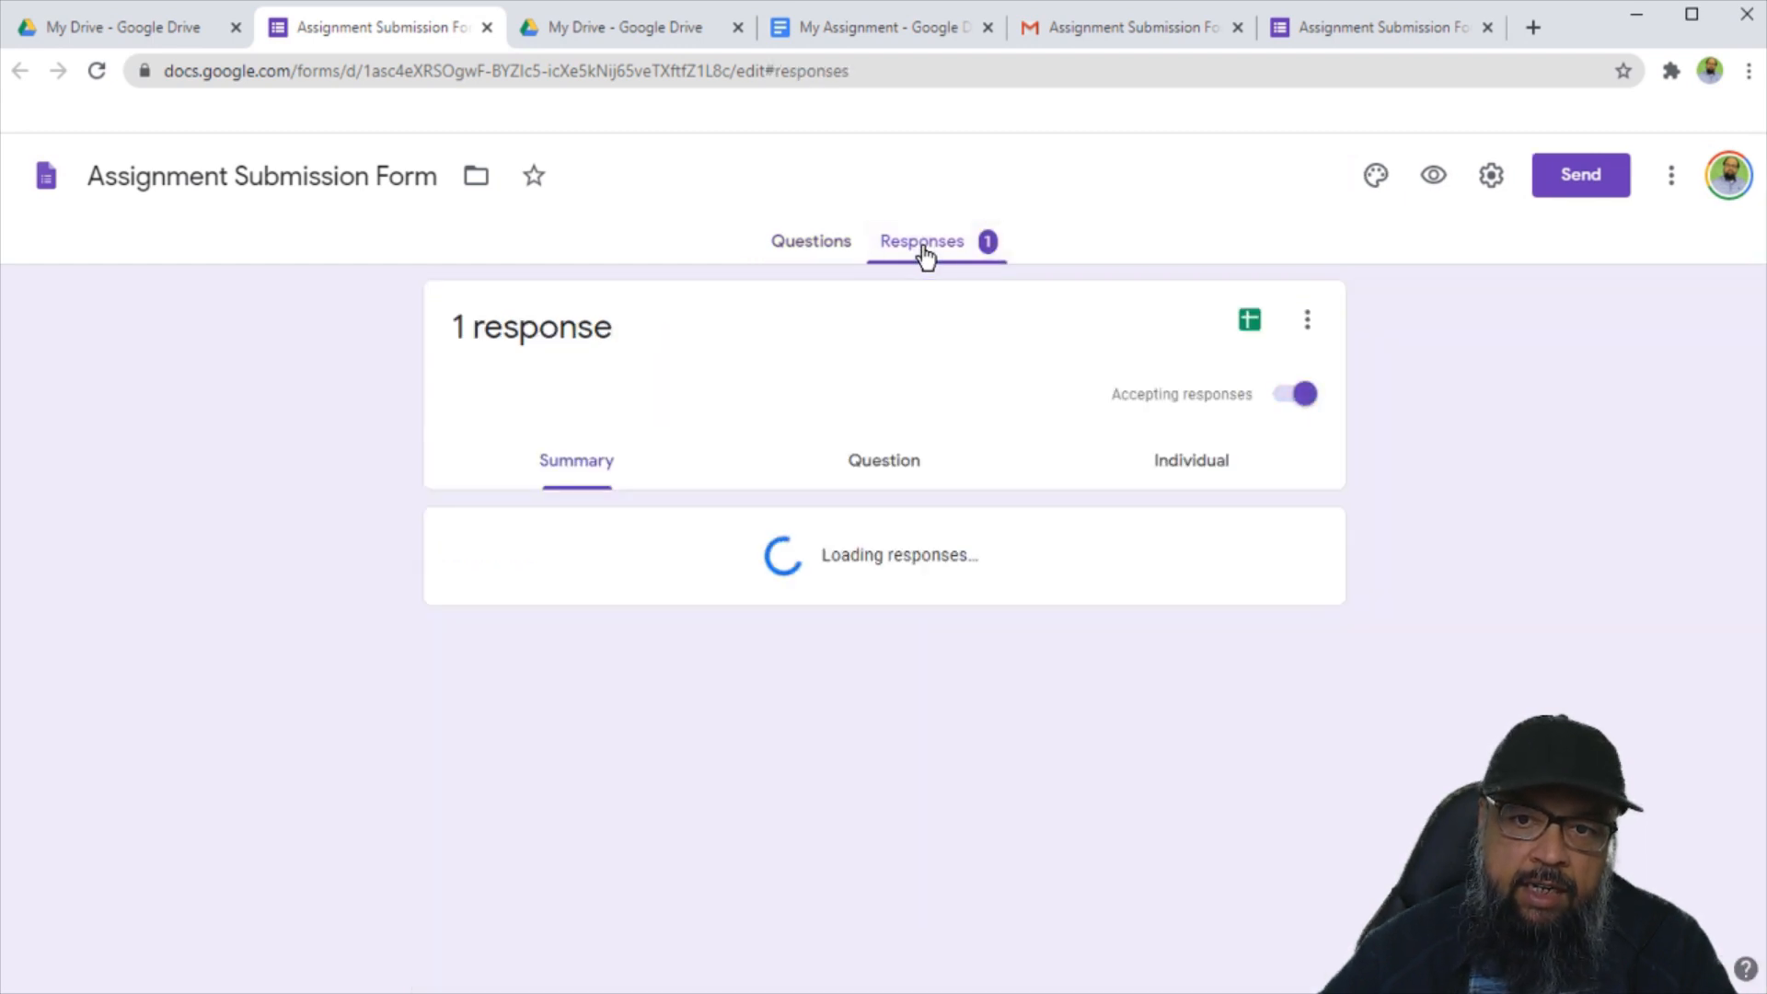
{"action": "scroll", "coordinate": [727, 552], "scroll_direction": "down", "scroll_amount": 7}
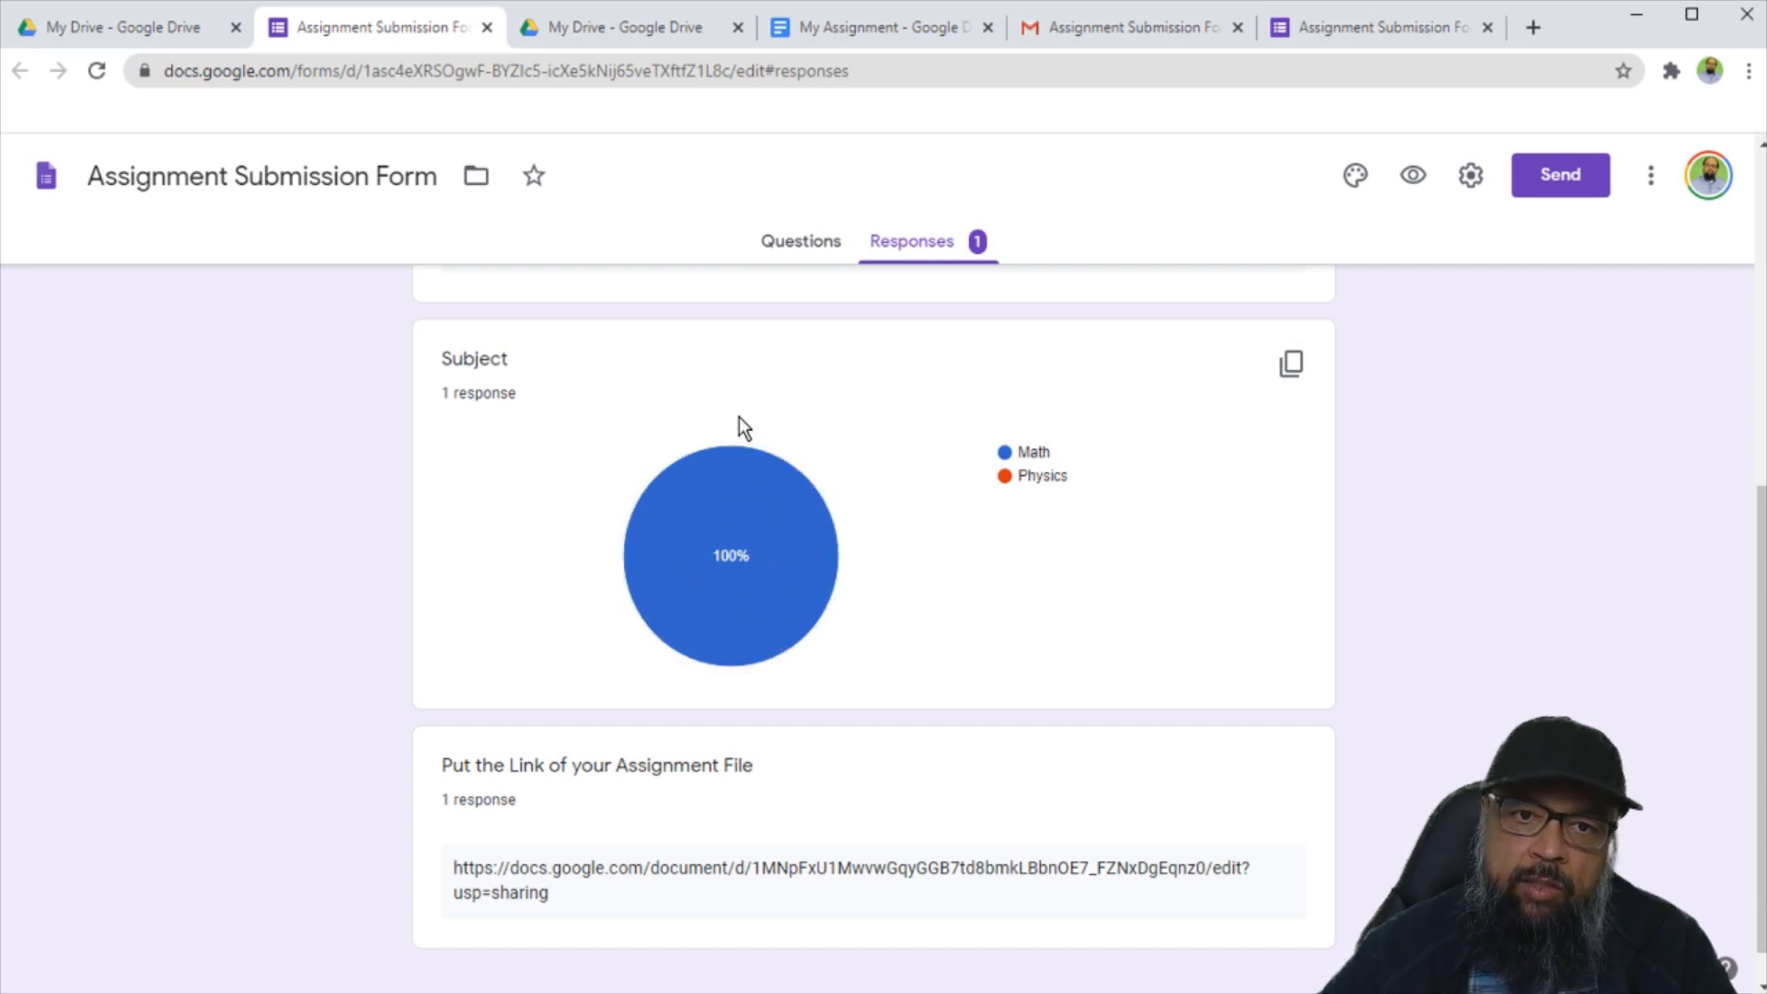
{"action": "mouse_move", "coordinate": [753, 522]}
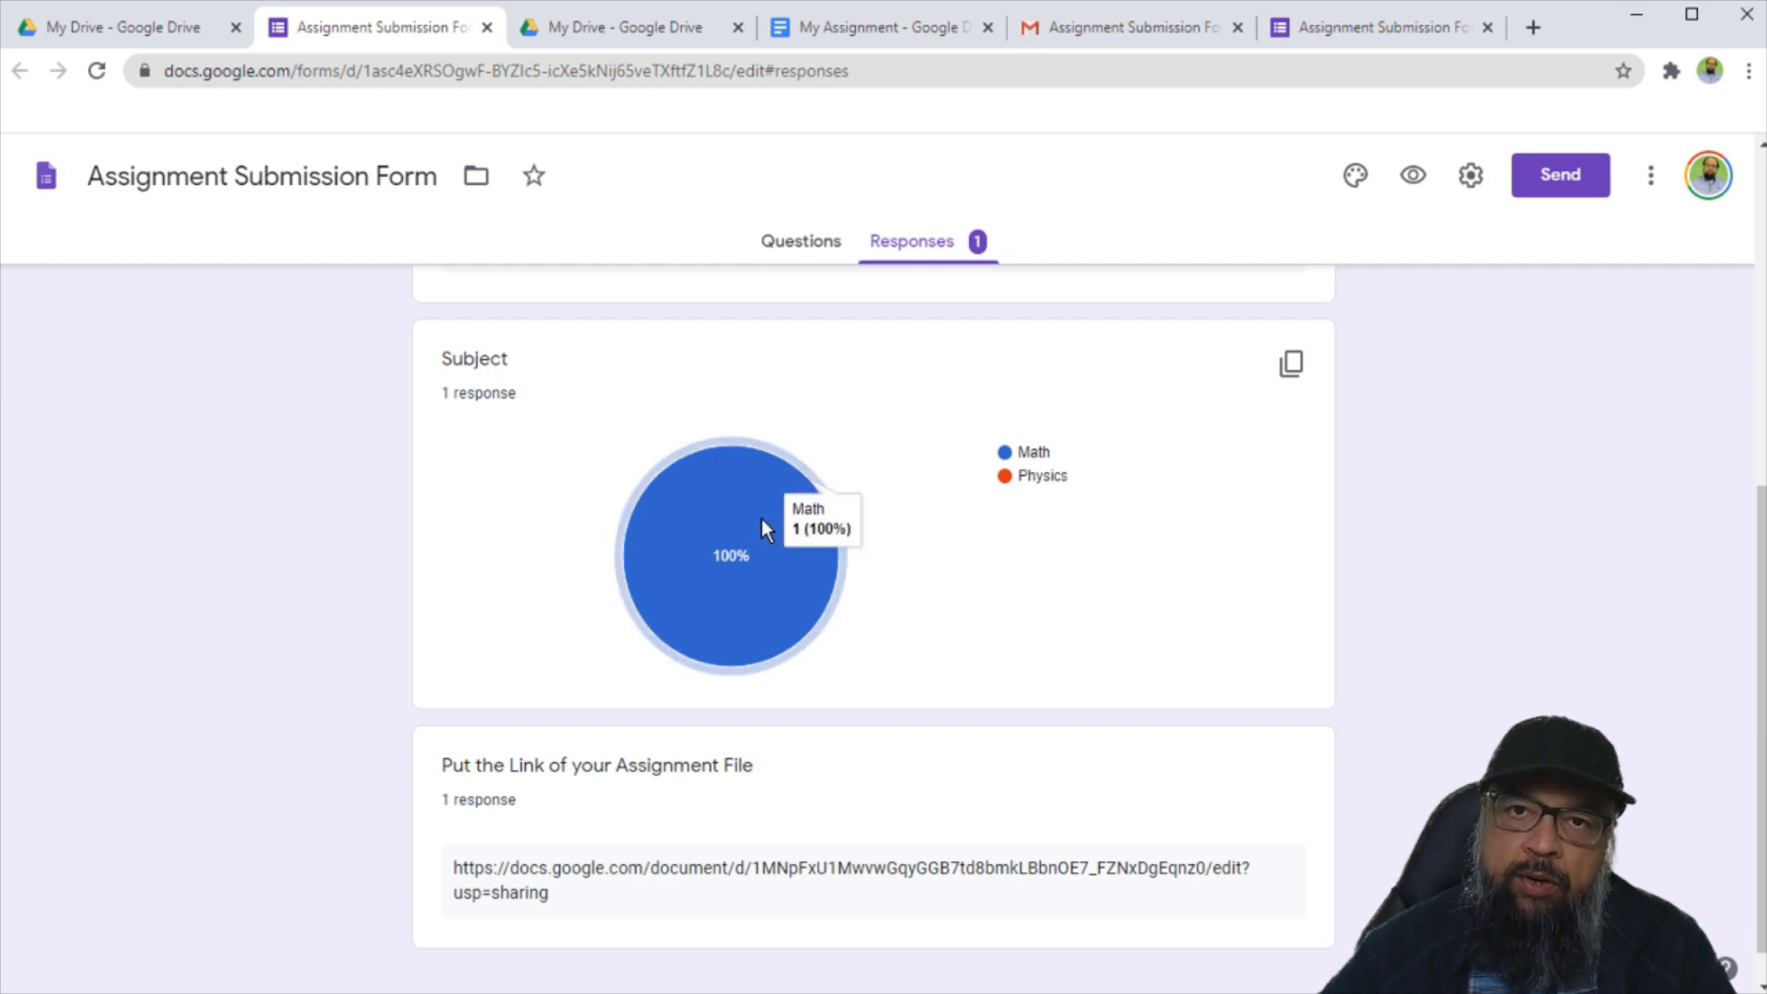
{"action": "scroll", "coordinate": [760, 517], "scroll_direction": "down", "scroll_amount": 1}
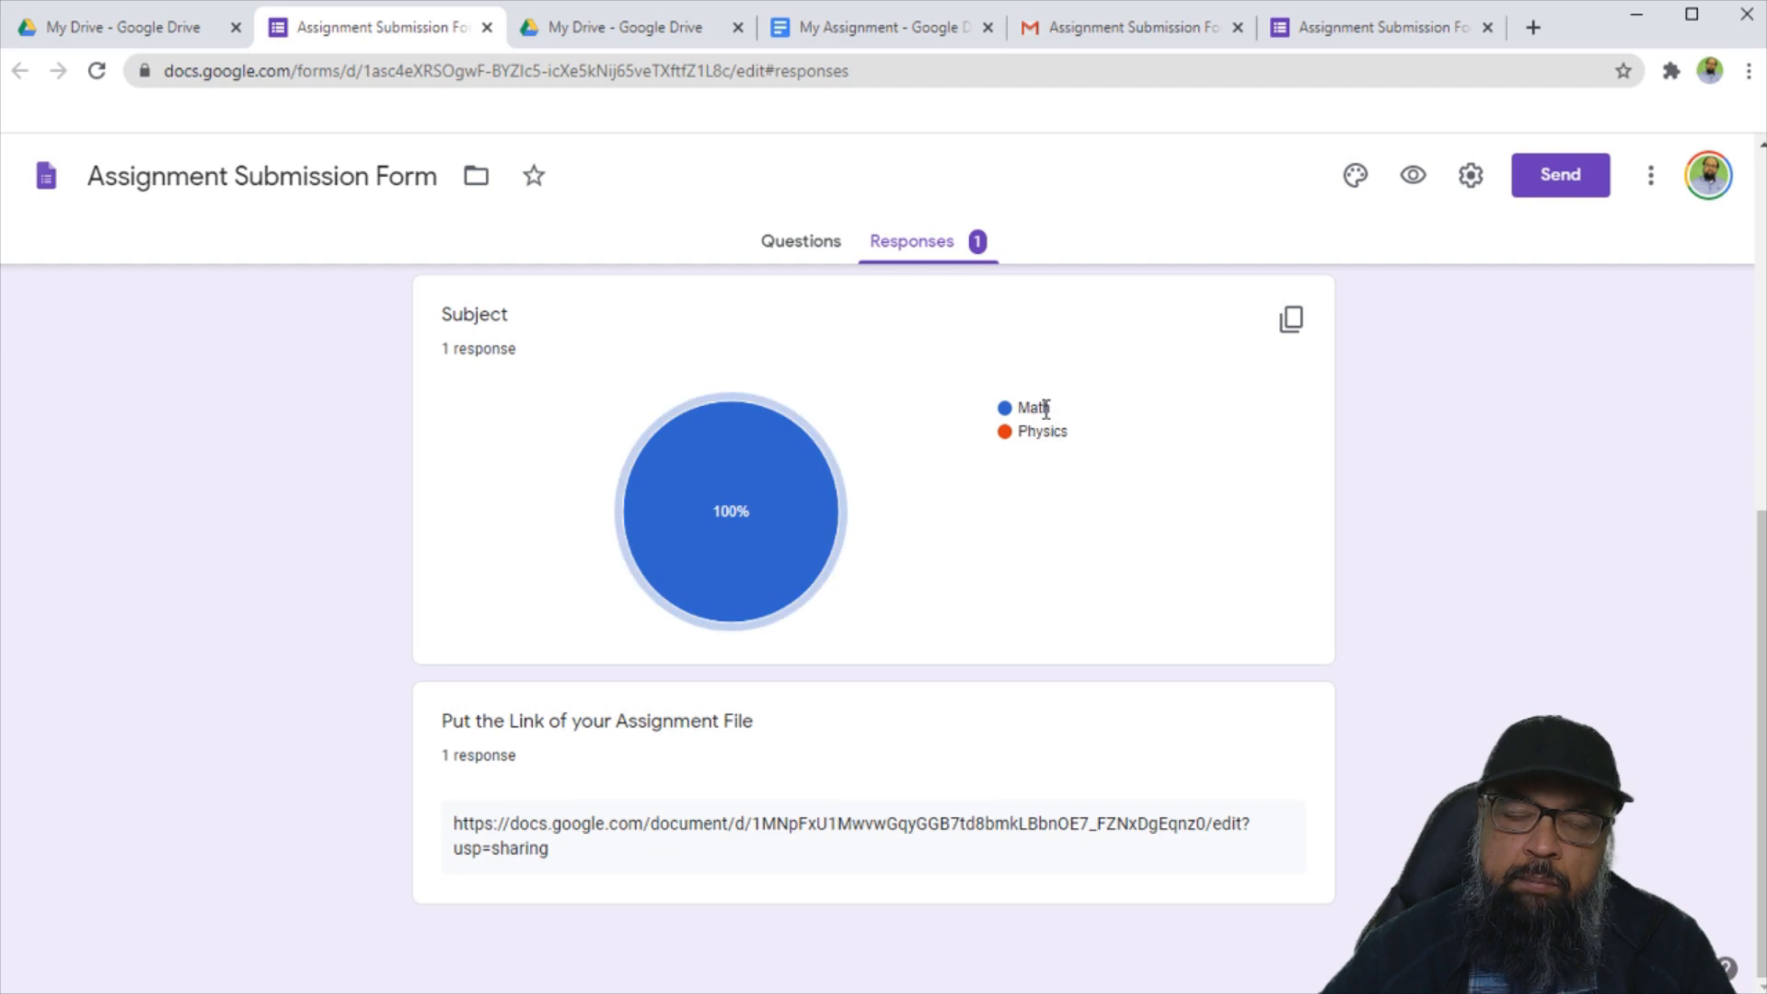
{"action": "scroll", "coordinate": [1047, 409], "scroll_direction": "up", "scroll_amount": 7}
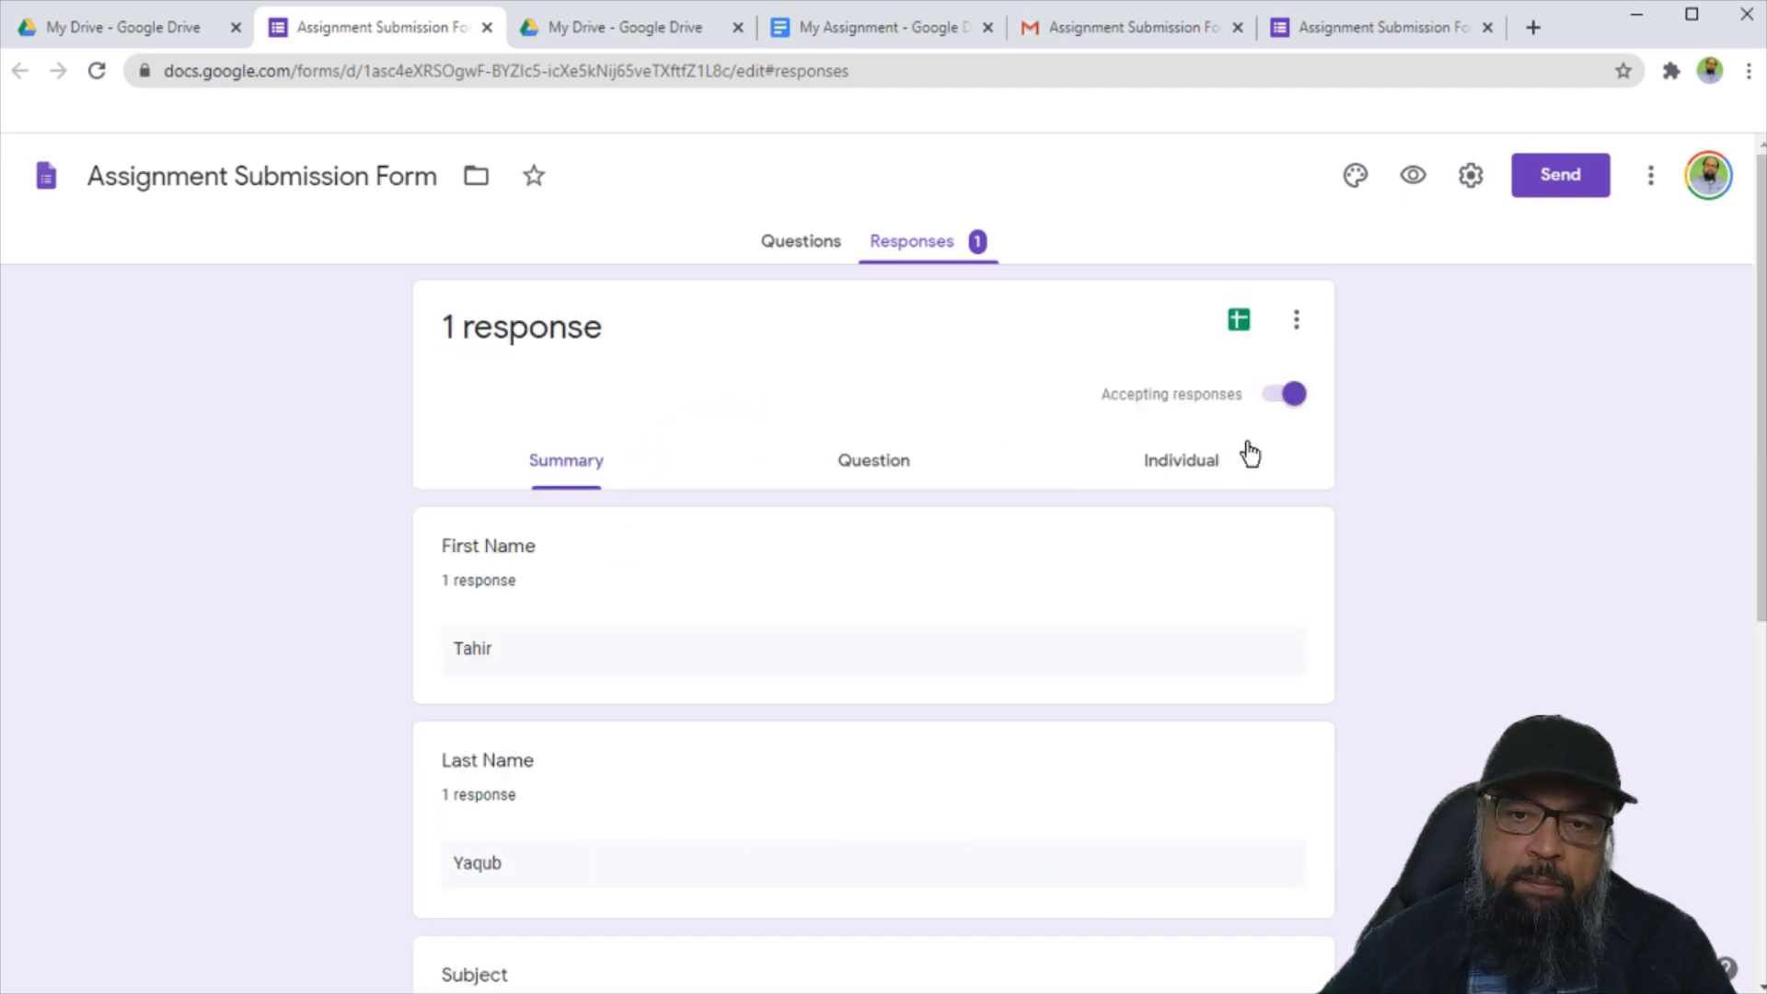
{"action": "left_click", "coordinate": [1238, 324]}
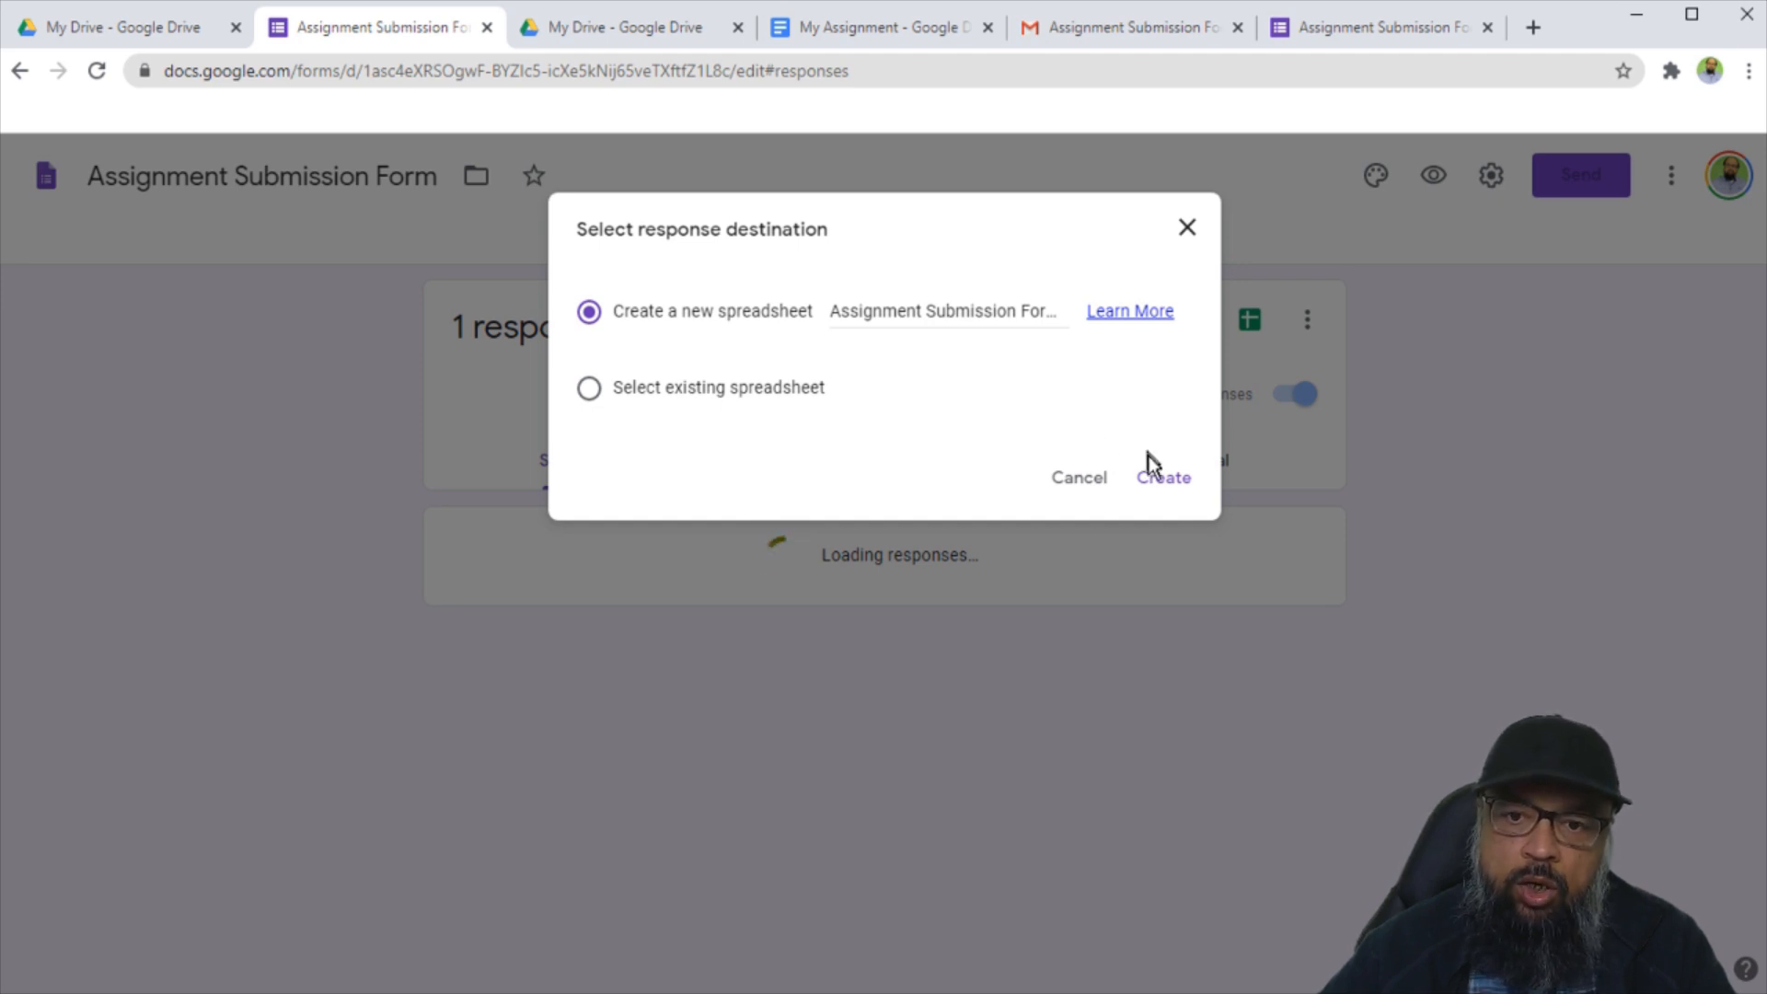
{"action": "left_click", "coordinate": [1170, 485]}
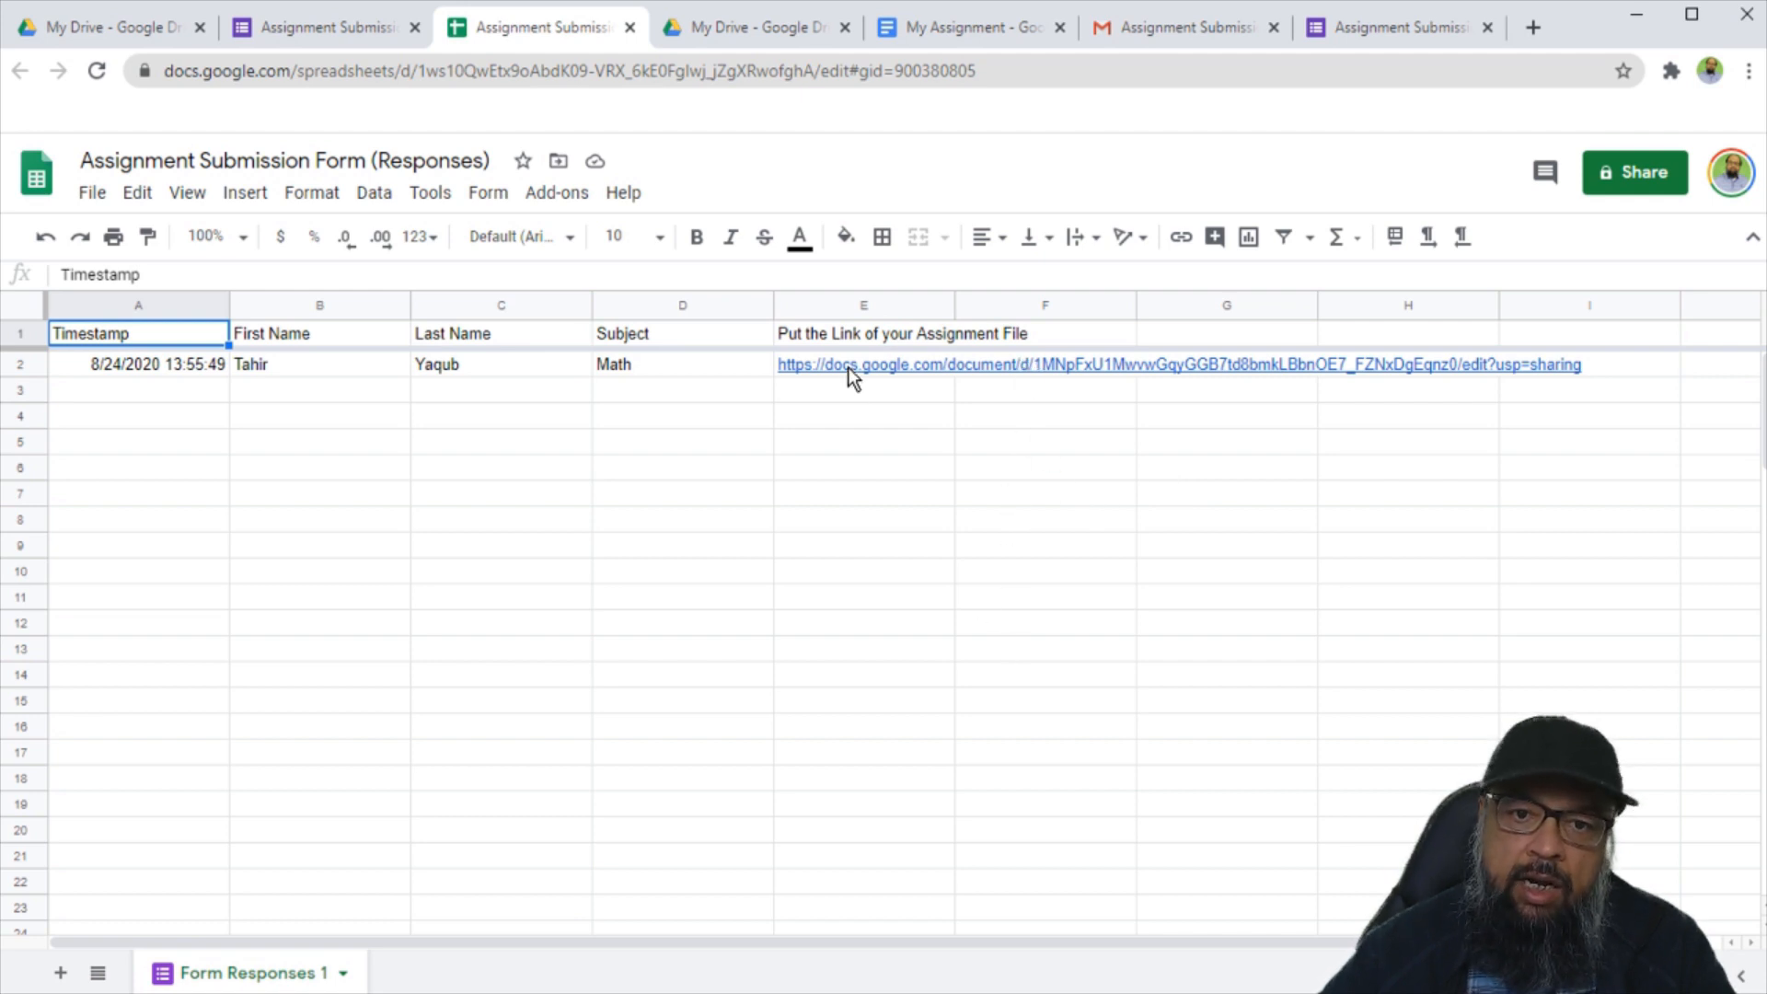
Preview the submitted My Assignment document link in cell E2 of Form Responses 1.
{"action": "mouse_move", "coordinate": [848, 372]}
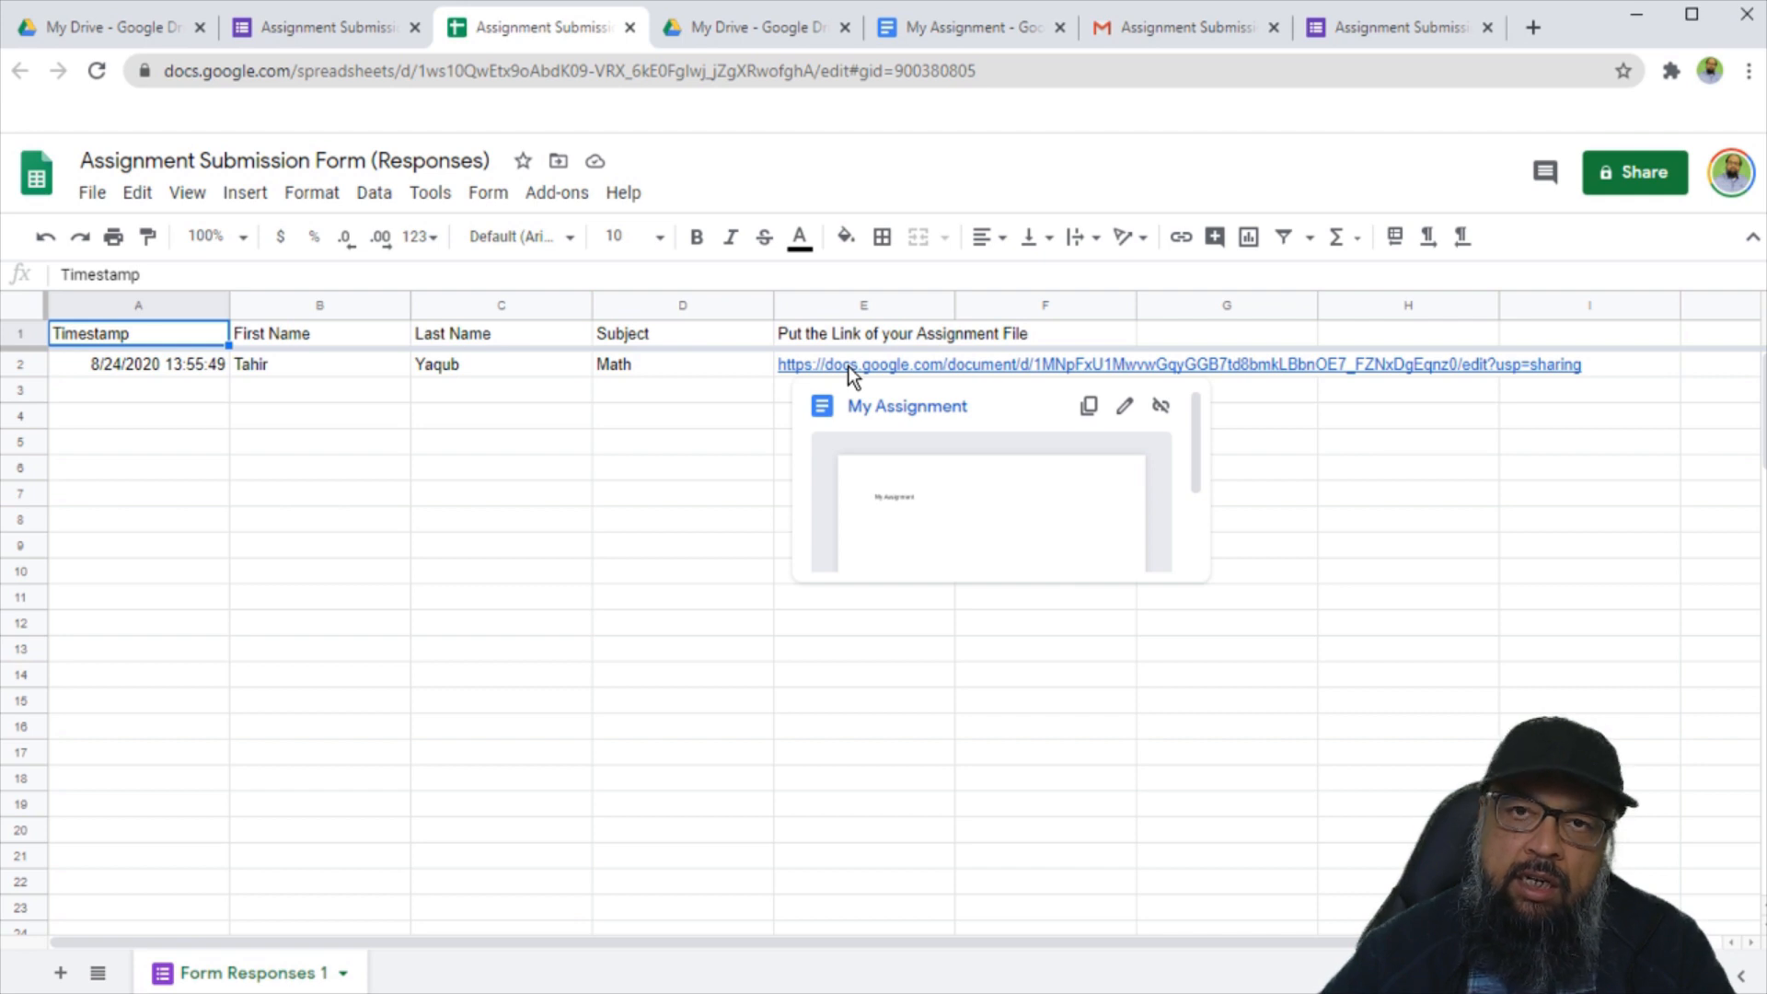